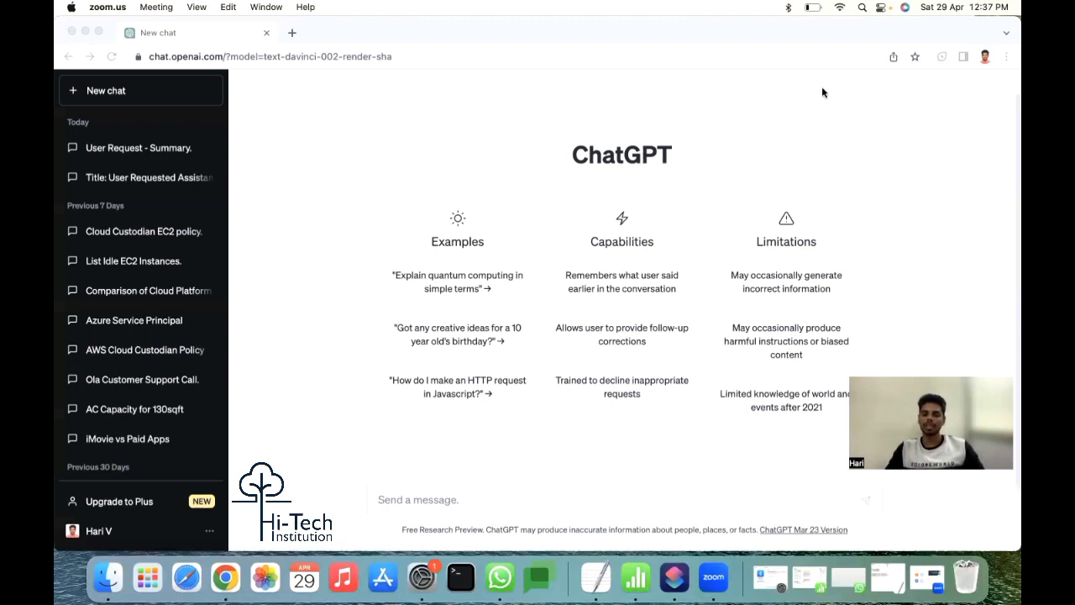
Start the conversation by sending the greeting "Hey"
click(471, 501)
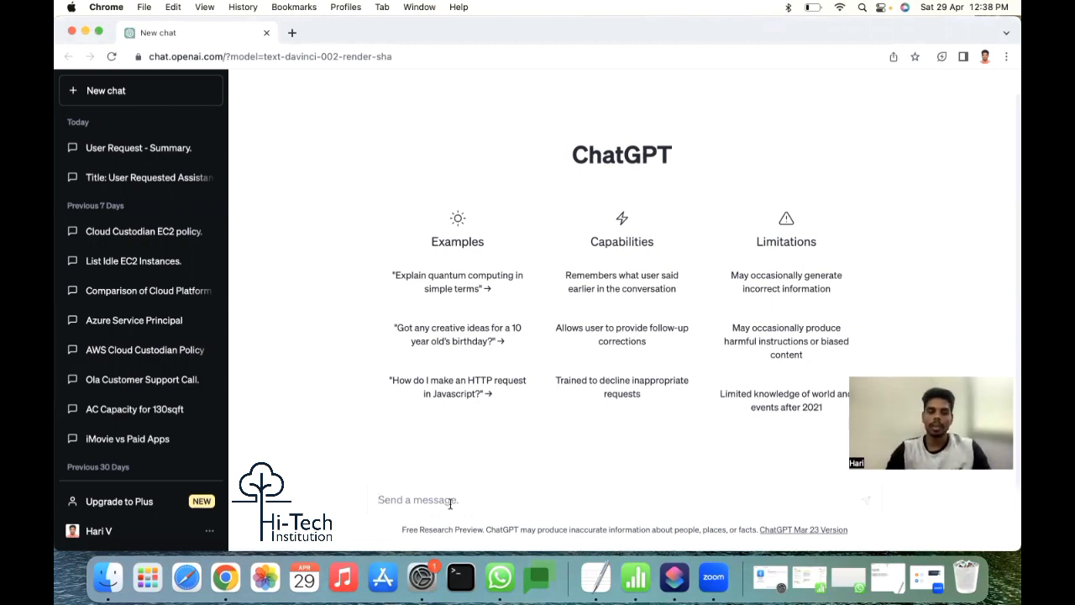
text(Hey)
key(Return)
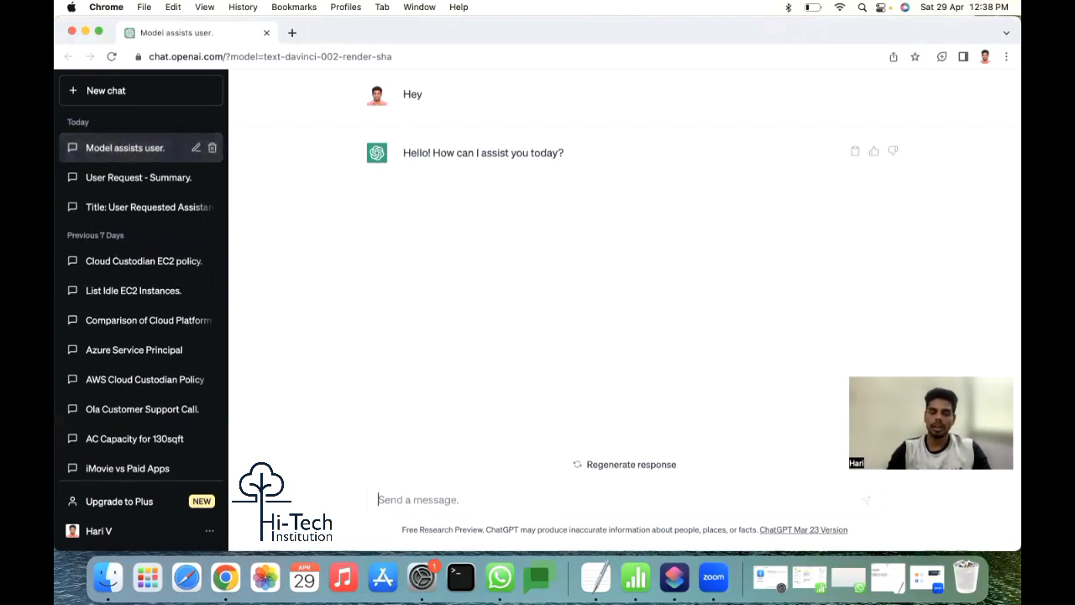
Send a two-line message: "I wants to know more about DevOps ?" and, on a new line, "Why its has great growth?"
text(I wants to)
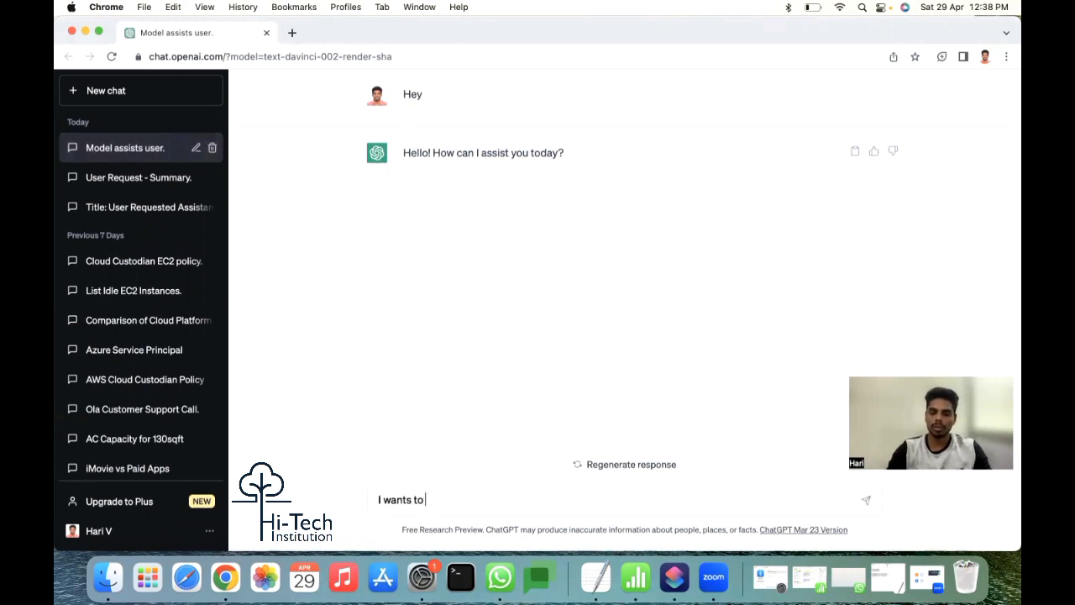
text( know more a)
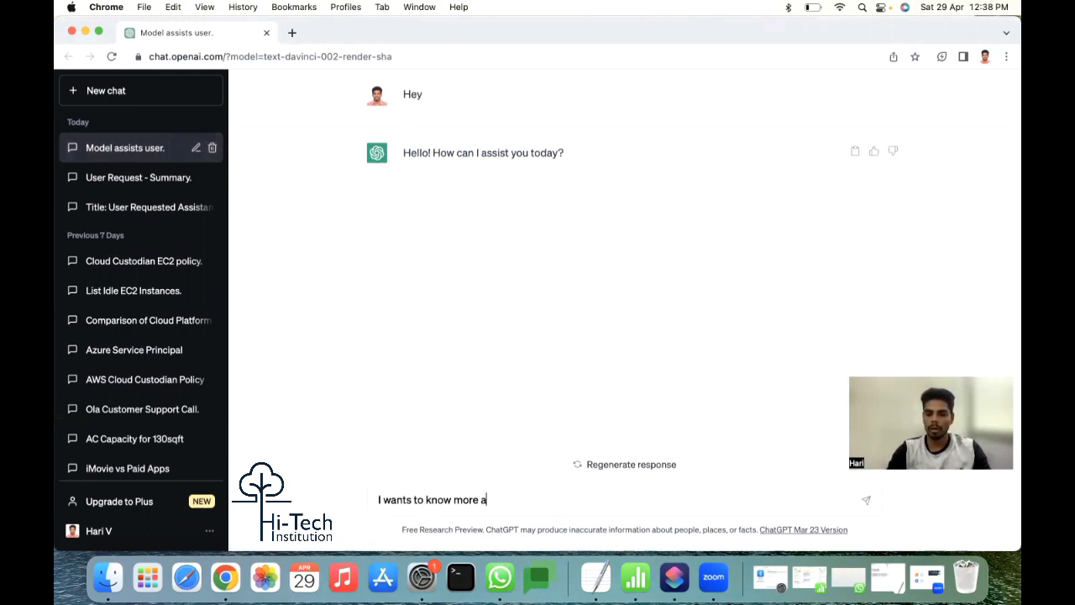
text(bout DevOps ?)
key(shift+Return)
text(Why its has great growth?)
key(Return)
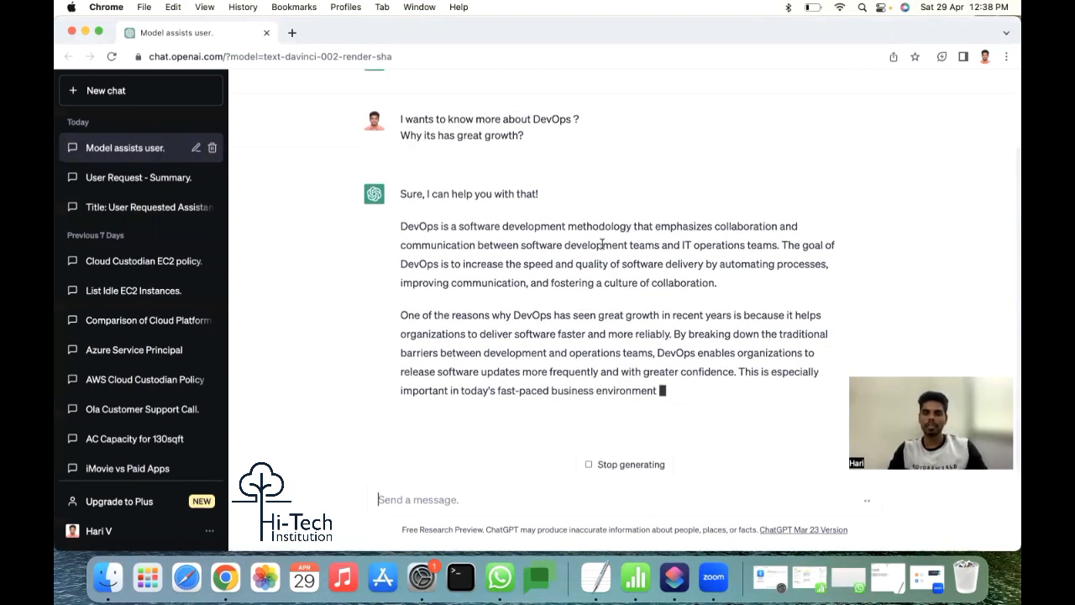
Read through the answer on what DevOps is and why it has grown, highlighting key phrases on collaboration, delivery speed and automation
drag(602, 244, 730, 241)
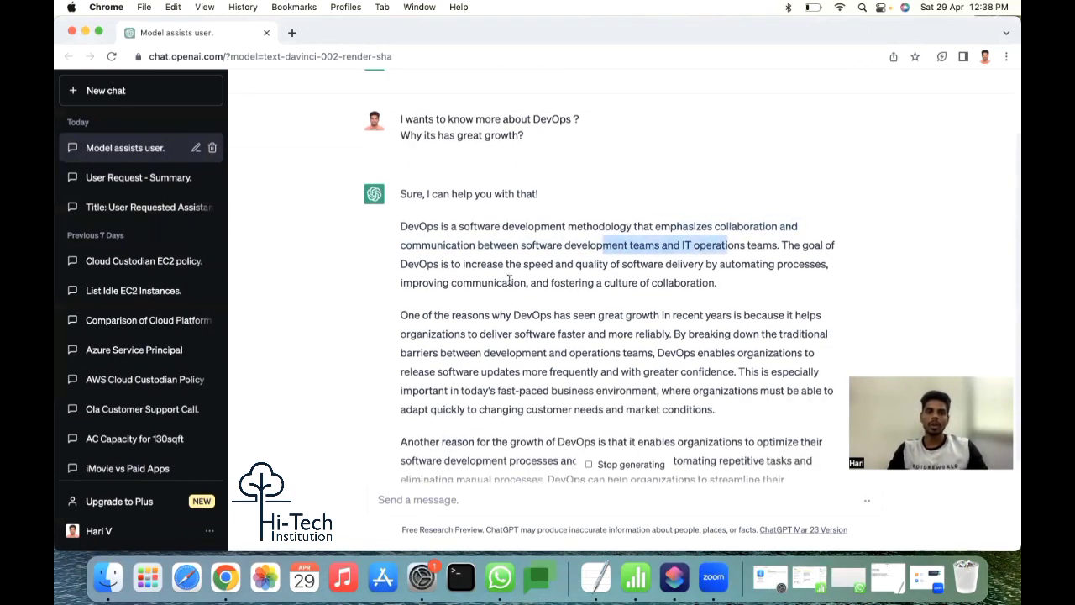
drag(505, 264, 628, 283)
scroll(508, 345, up, 1)
scroll(508, 344, down, 5)
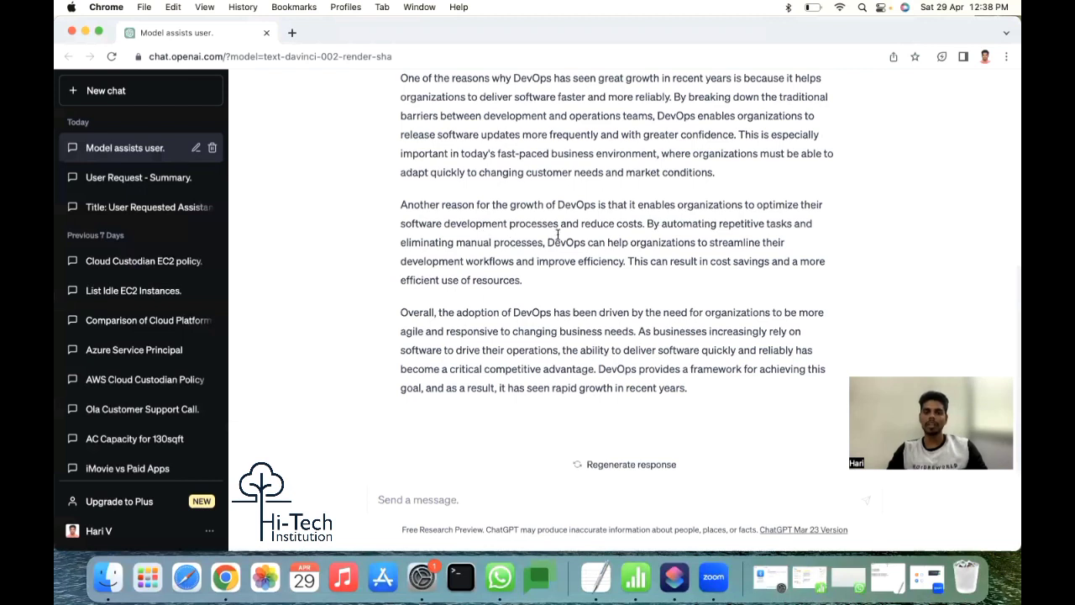
drag(660, 222, 597, 273)
click(542, 310)
scroll(547, 308, up, 2)
scroll(547, 308, down, 2)
Send a two-line message: "Cool" and, on a new line, "I want to learn DevOps, Can you help with the road map?"
click(477, 490)
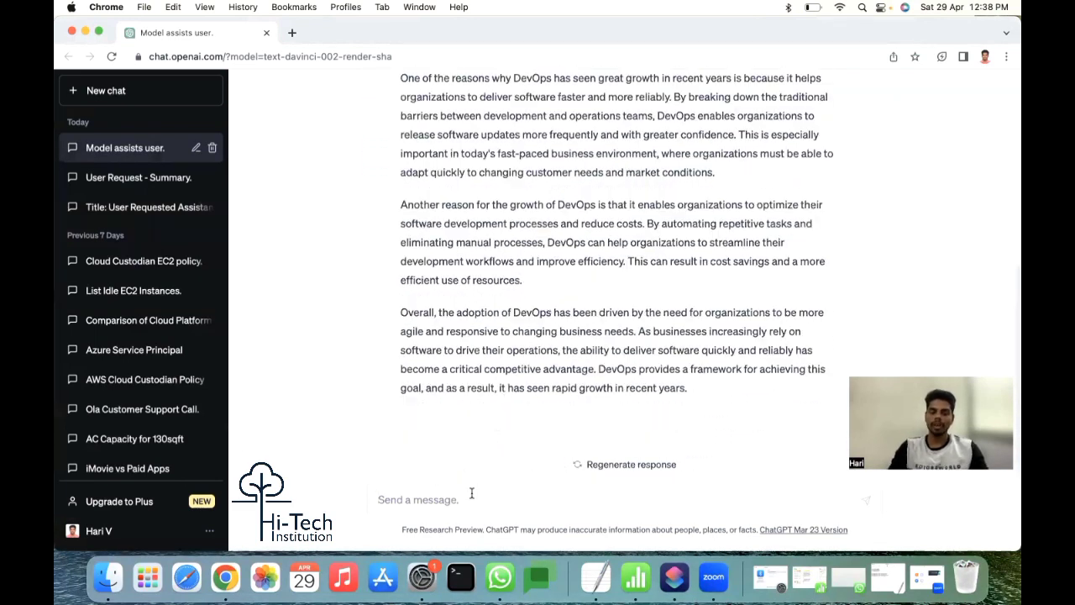
text(Cool)
key(shift+Return)
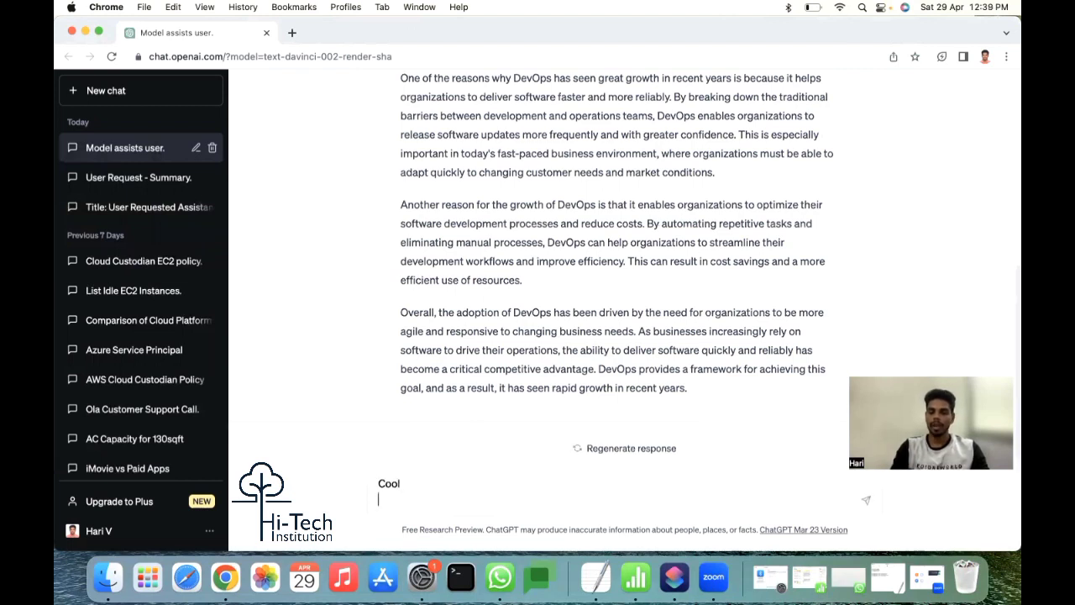
text(I want to)
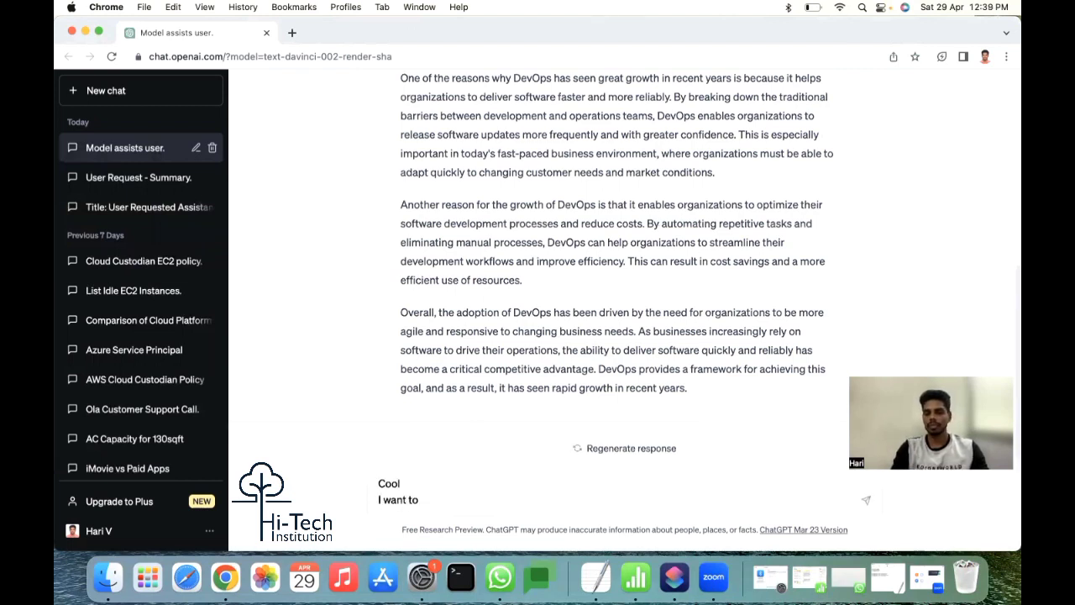
text( learn)
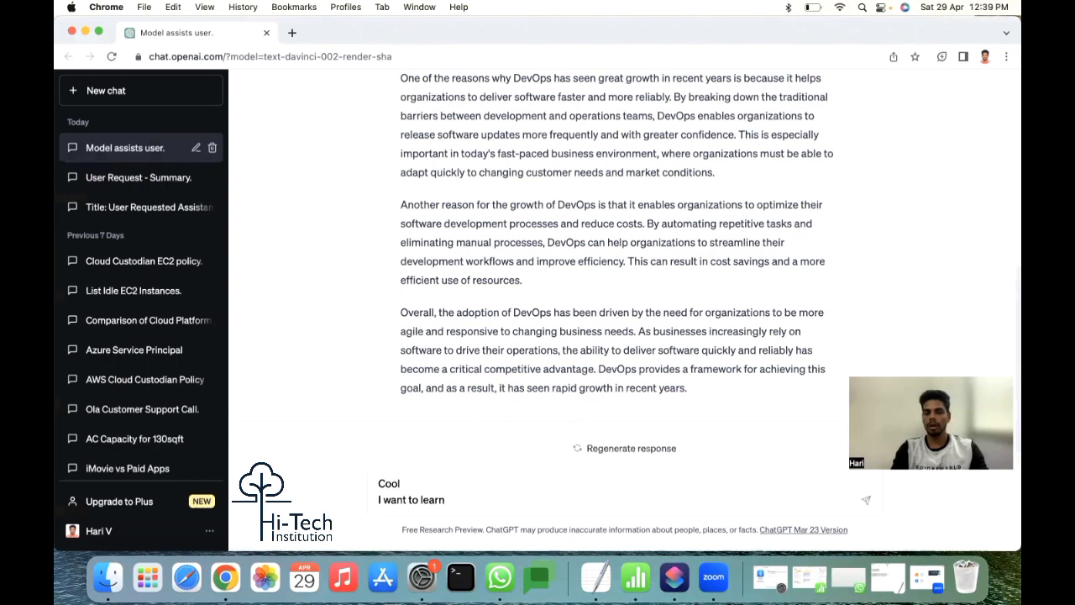
text( DevOps, Can)
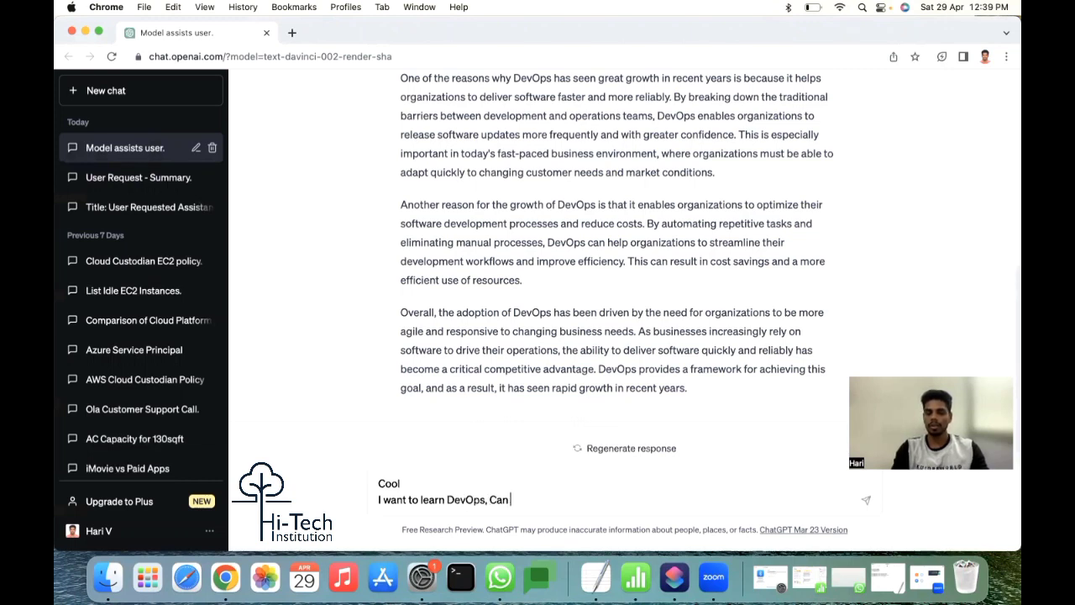
text(you)
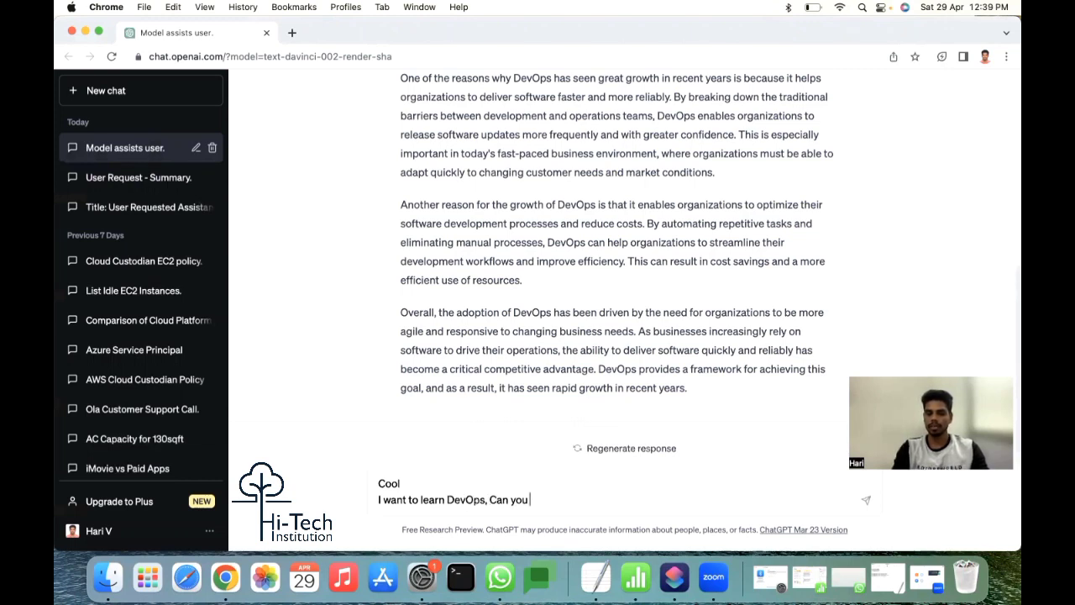
text( jhehelp with t)
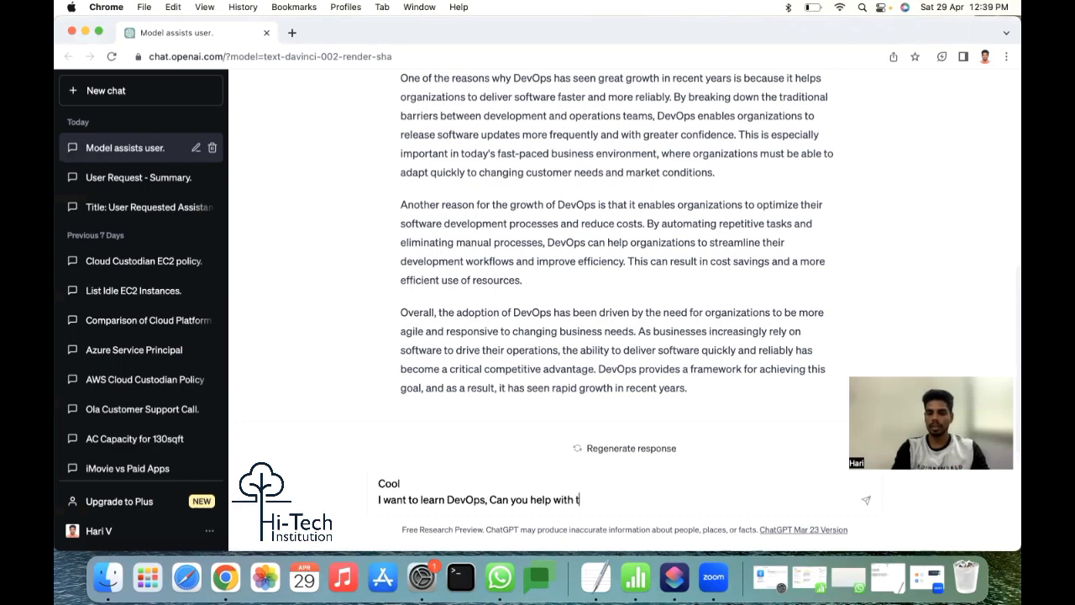
text(he road map?)
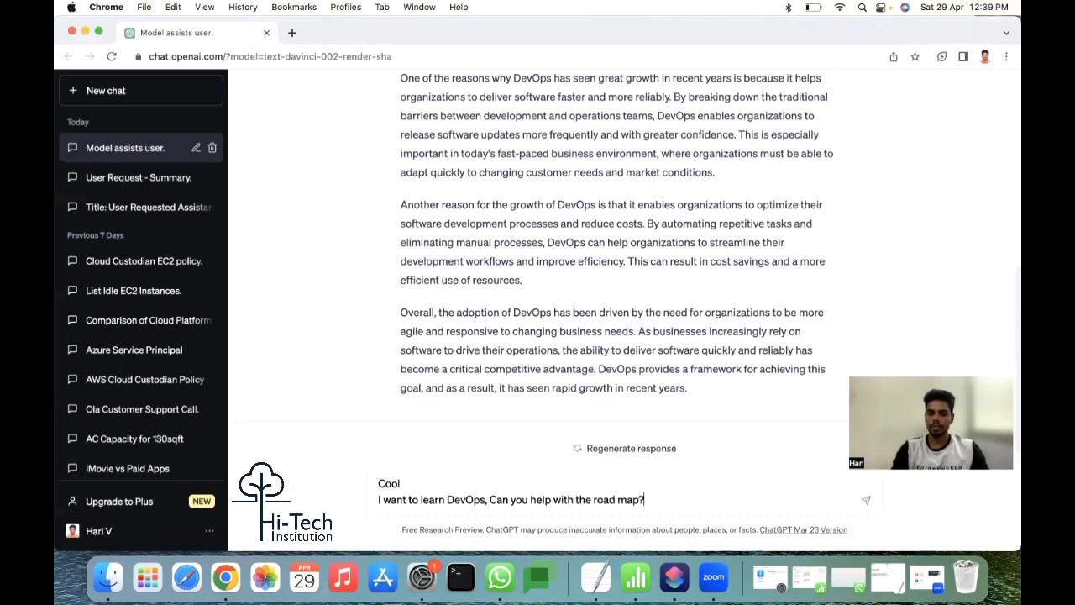
key(Return)
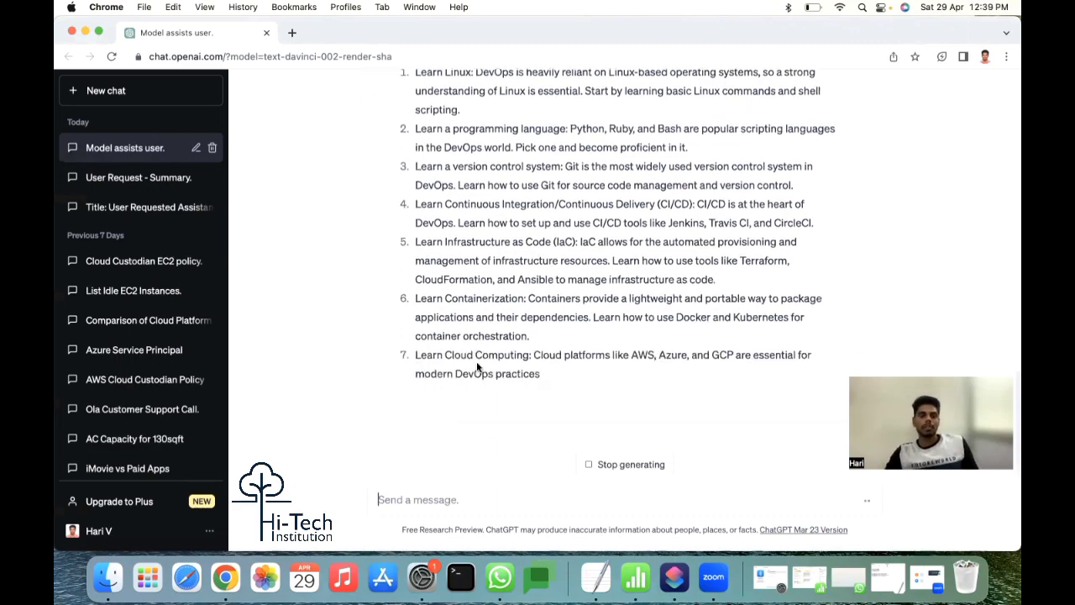
Examine the first five items of the DevOps roadmap, highlighting each topic from Linux to Infrastructure as Code
scroll(477, 367, up, 2)
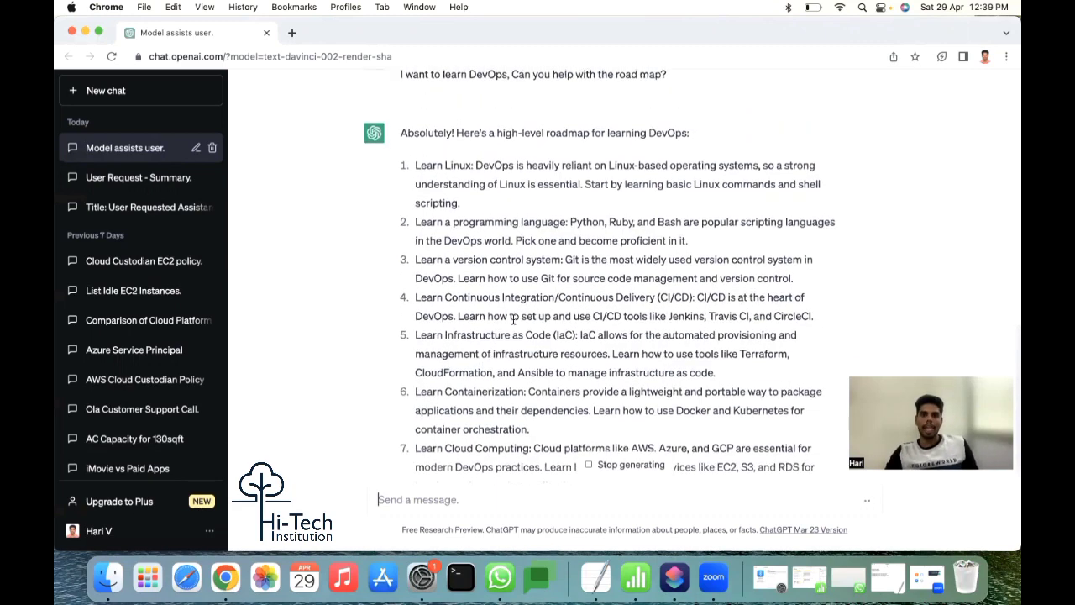
drag(561, 135, 678, 134)
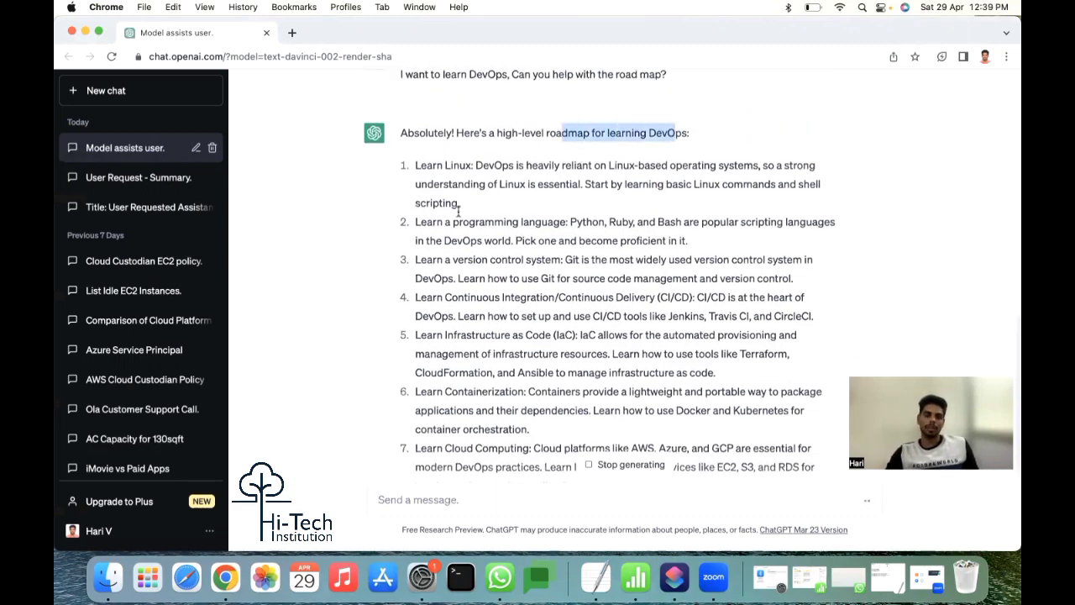
drag(431, 165, 476, 159)
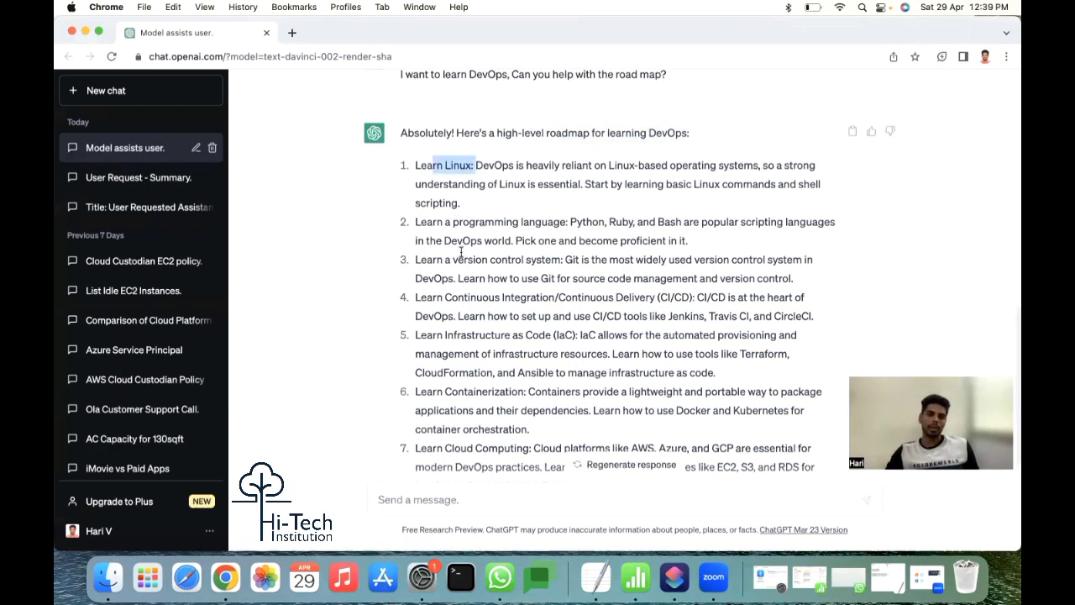
drag(484, 218, 599, 224)
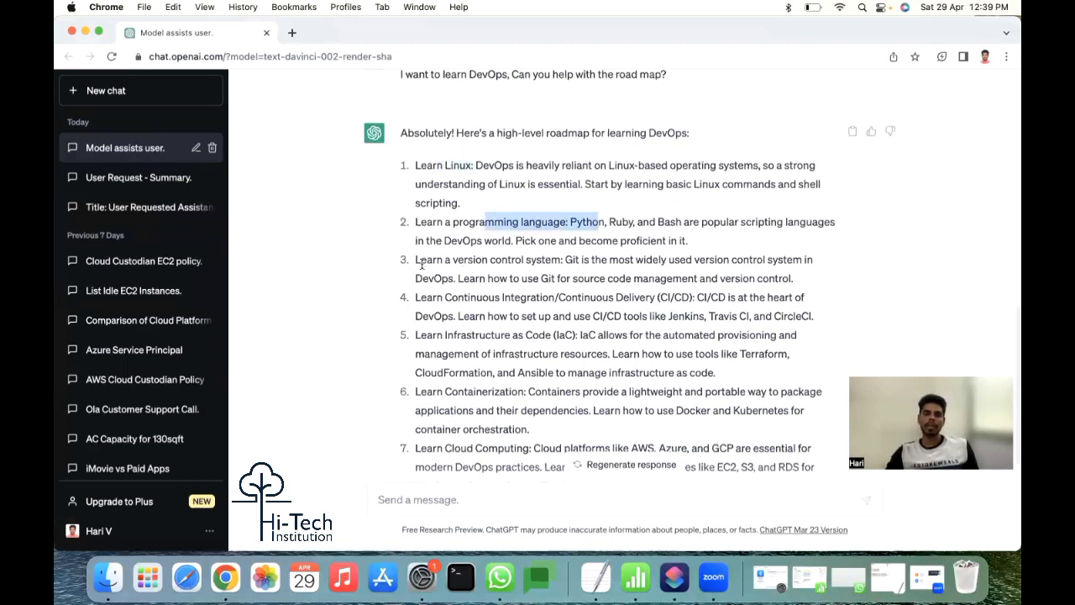
drag(417, 262, 579, 265)
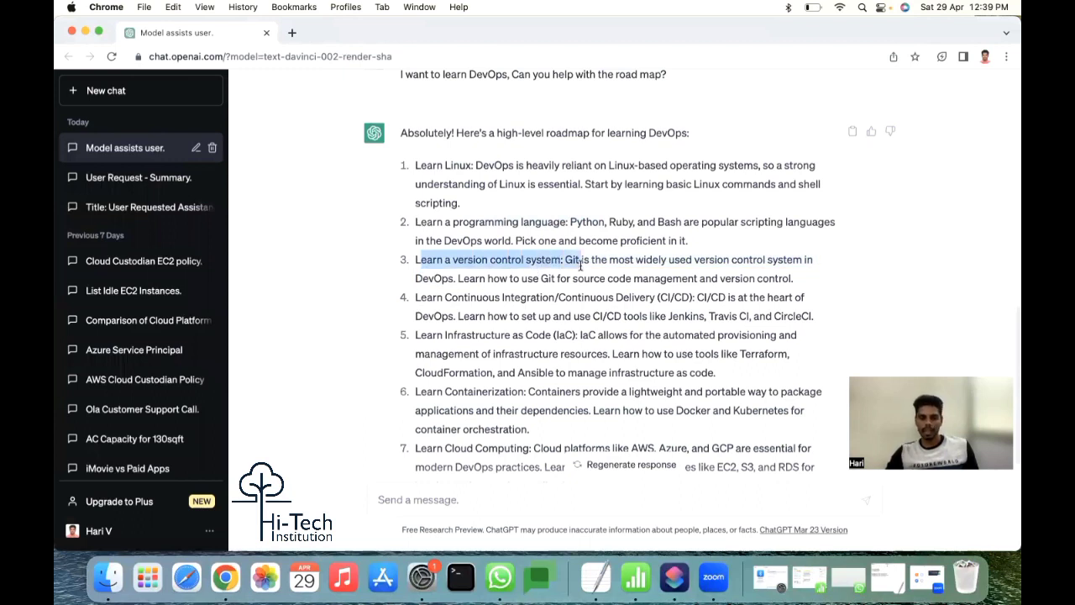
drag(445, 302, 697, 296)
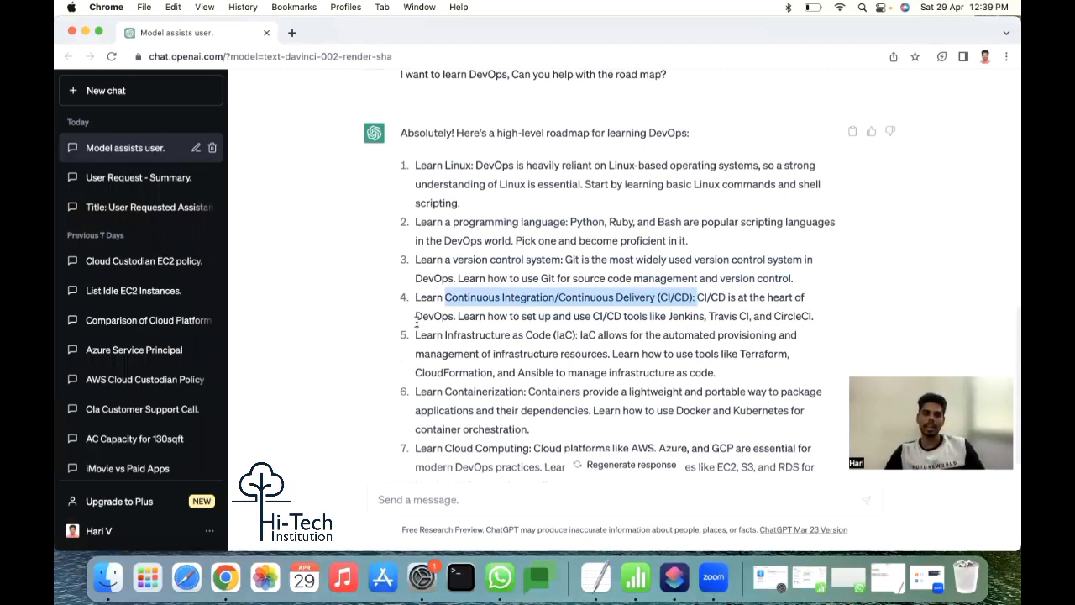
drag(415, 334, 593, 334)
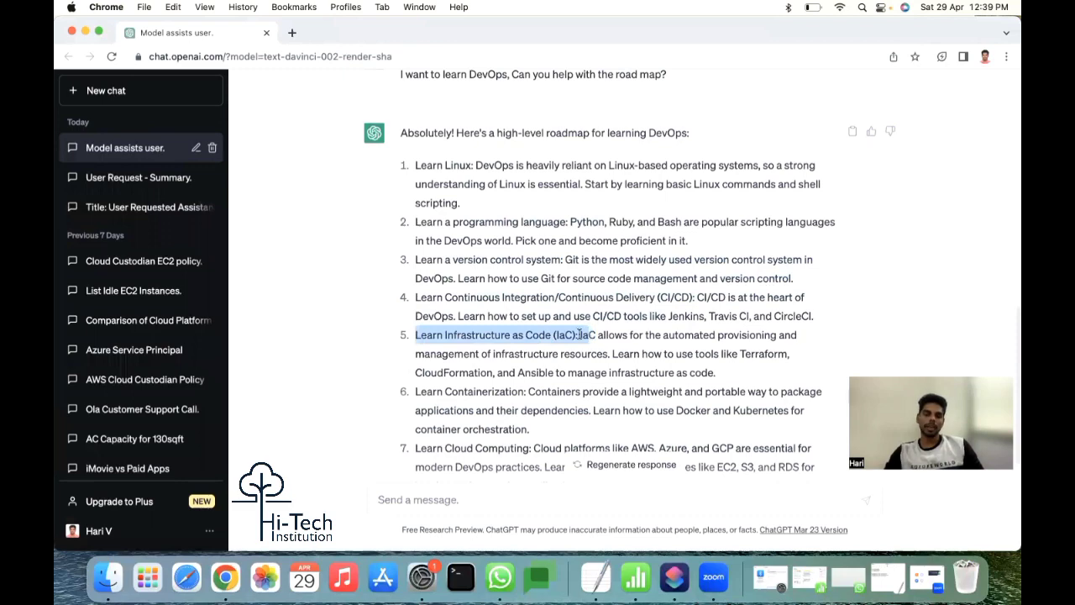
Read the remaining roadmap items from Containerization through Practice and collaborate, highlighting the Containerization topic
scroll(479, 373, up, 1)
scroll(479, 374, down, 3)
scroll(431, 311, down, 1)
drag(433, 309, 524, 310)
scroll(431, 376, down, 1)
scroll(432, 377, down, 2)
scroll(469, 378, down, 2)
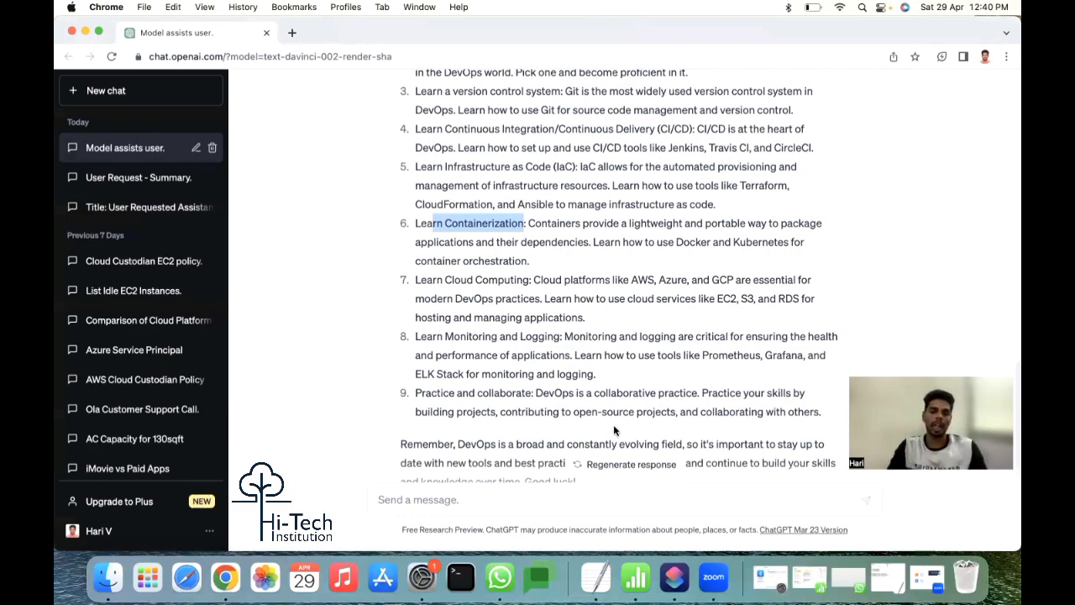
Return to the roadmap's Linux and Infrastructure as Code items, highlight them, and look back over the earlier DevOps answer
scroll(525, 324, up, 3)
scroll(520, 323, up, 1)
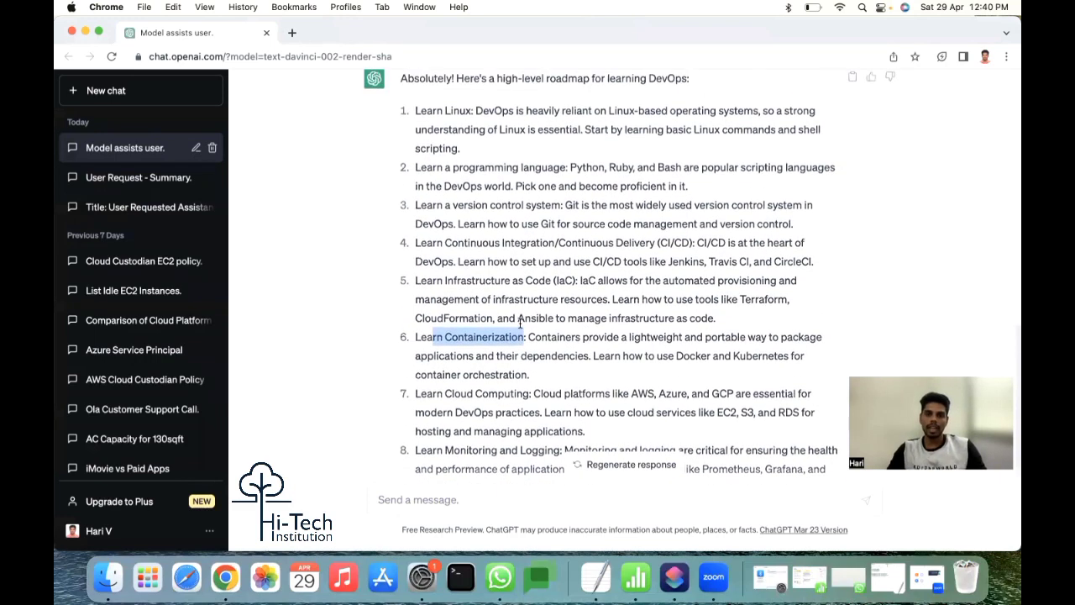
drag(470, 110, 433, 110)
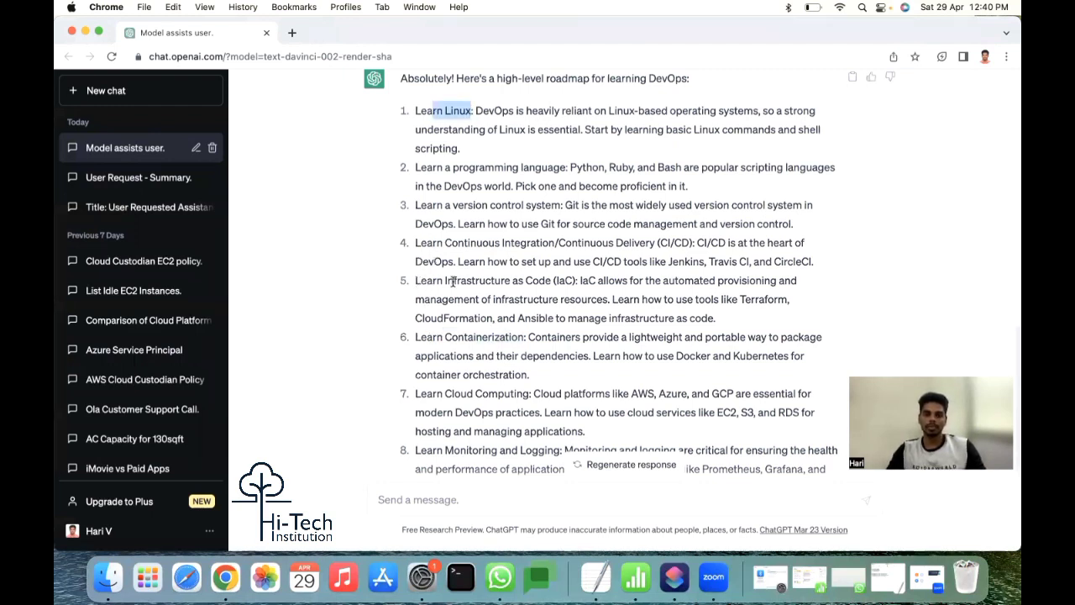
drag(446, 281, 552, 281)
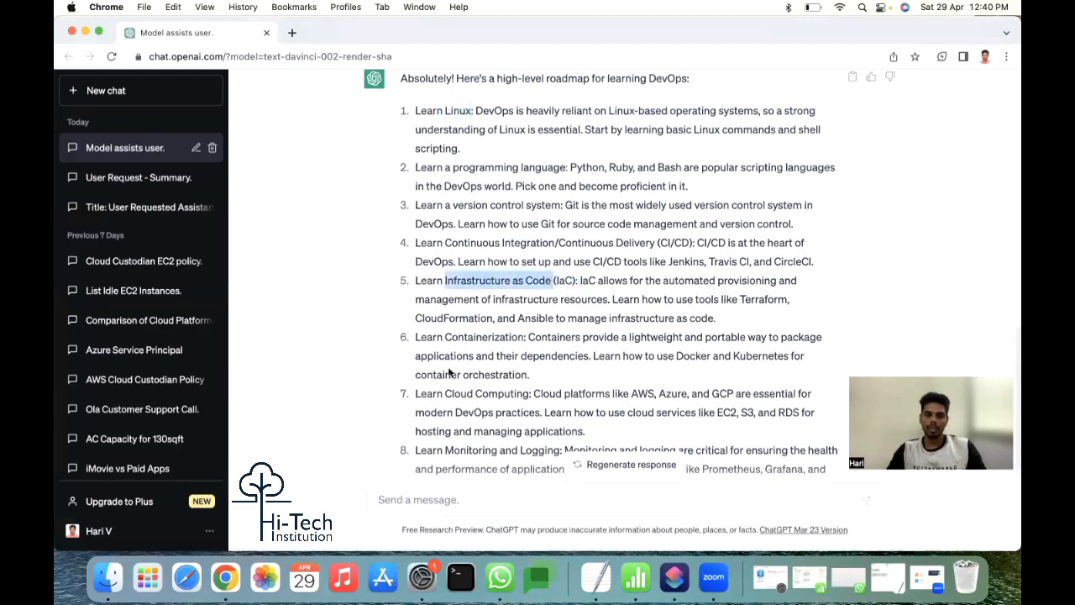
scroll(439, 353, up, 5)
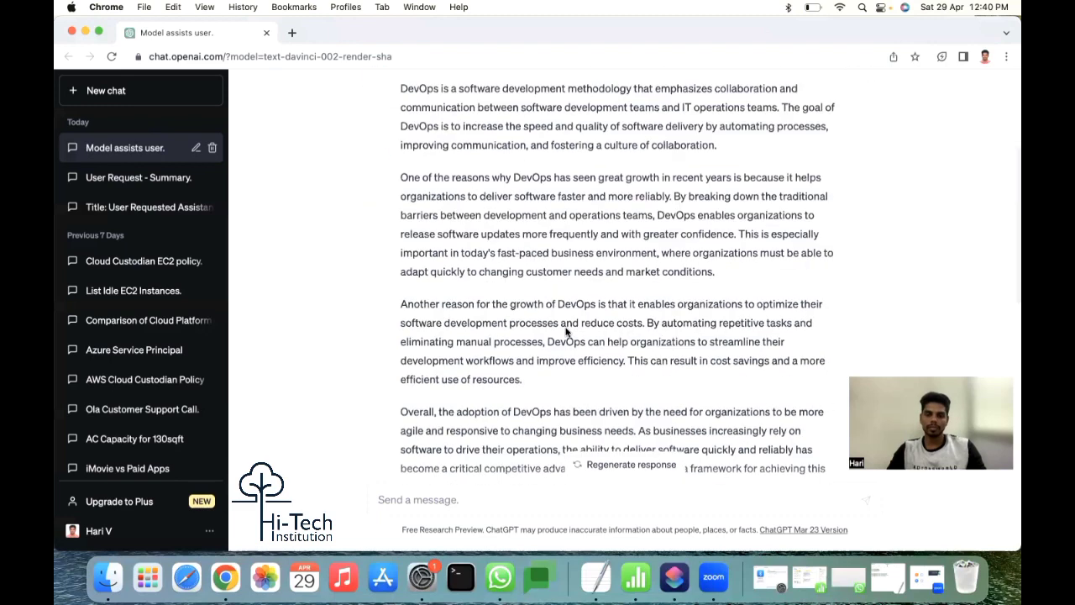
Send the question "Could you pls help in learning Infrastructure as Code and which tool good in market as of today?"
scroll(566, 331, down, 10)
click(464, 496)
text(Could you pls help in)
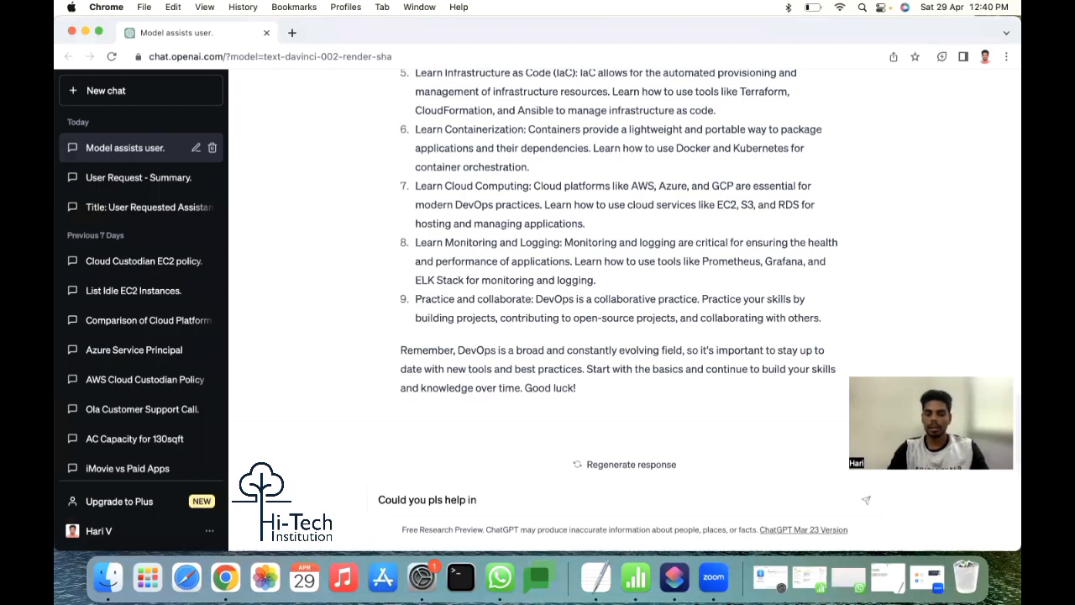
text( learning Infrastructure as Code)
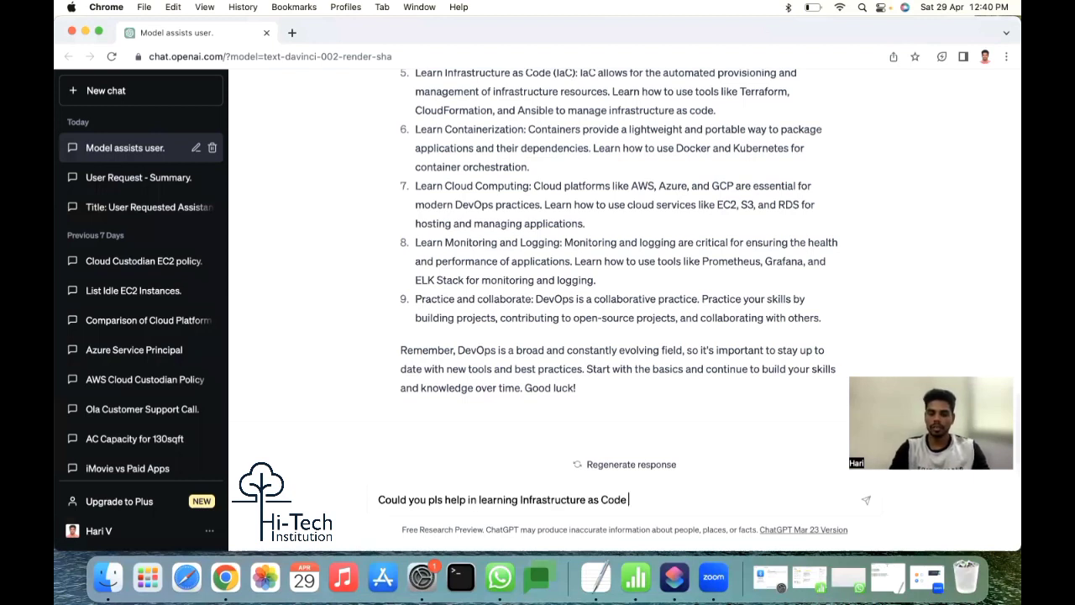
text( and whi)
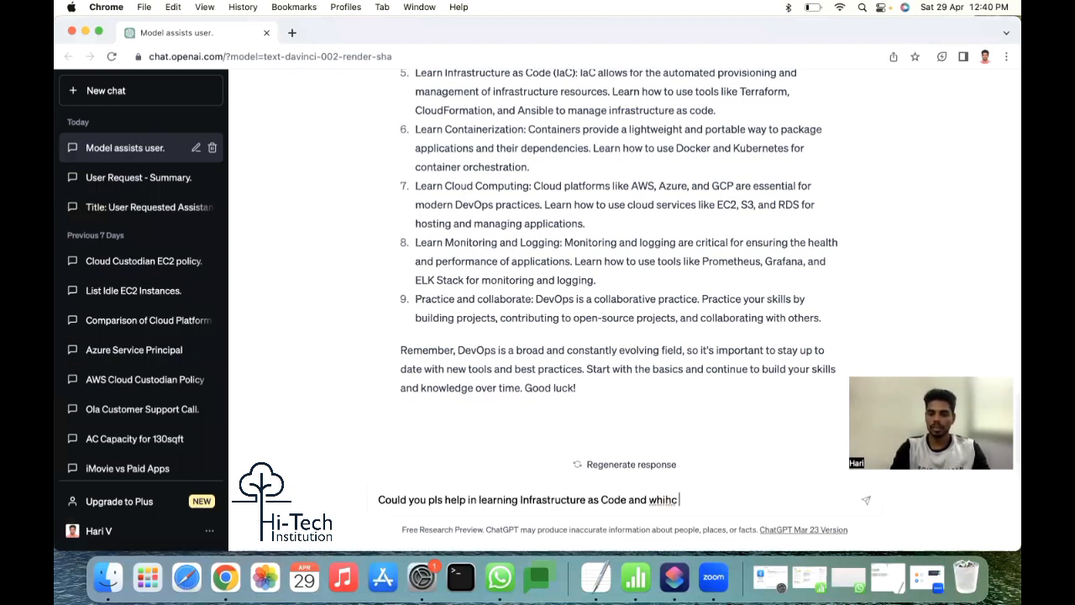
text(ch tool)
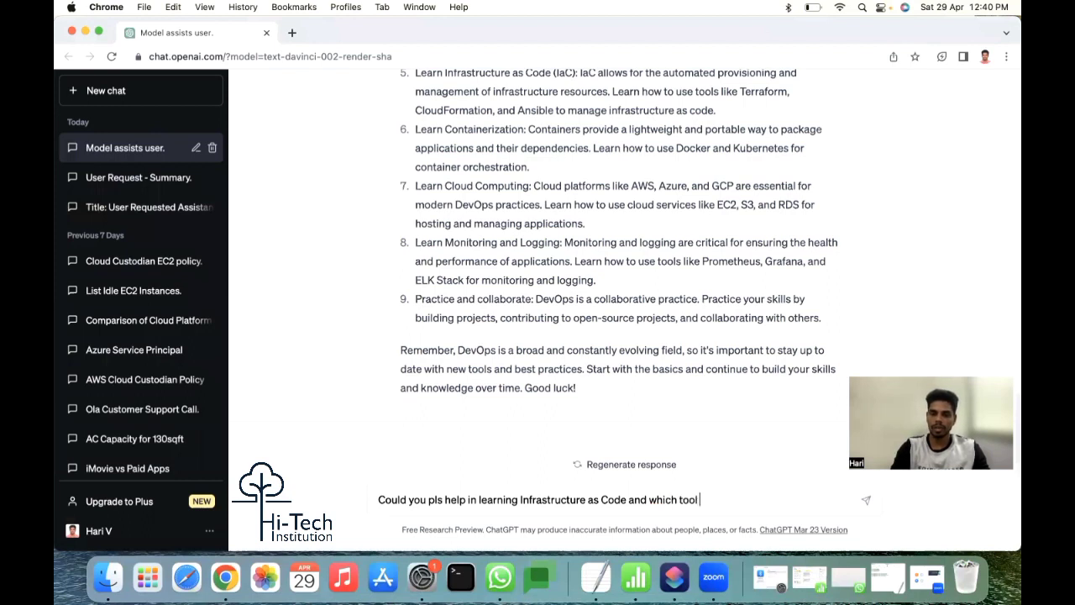
text( goodi in ma)
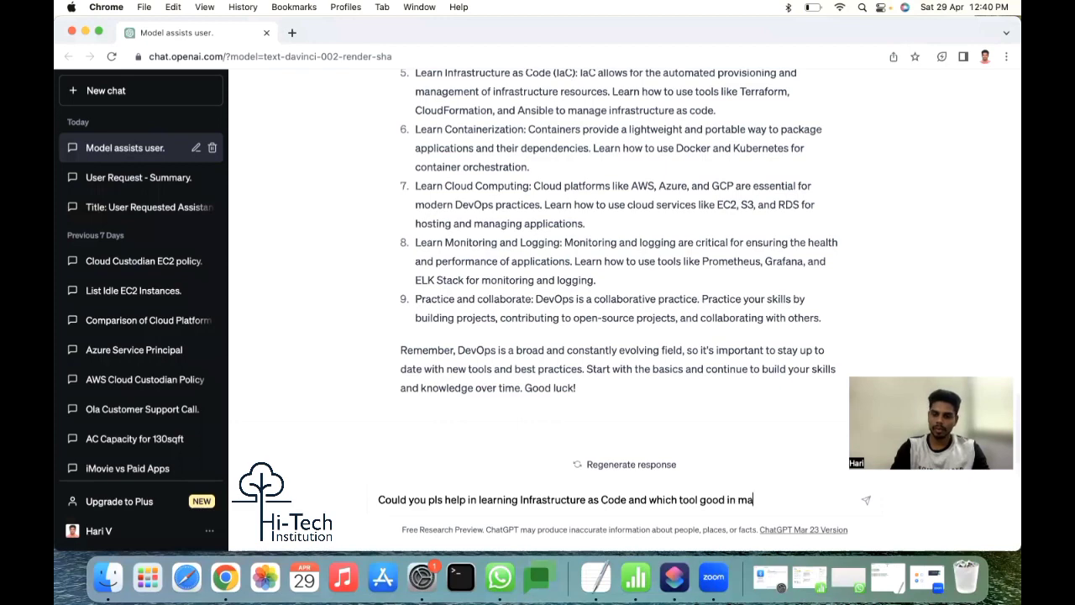
text(rket as of today?)
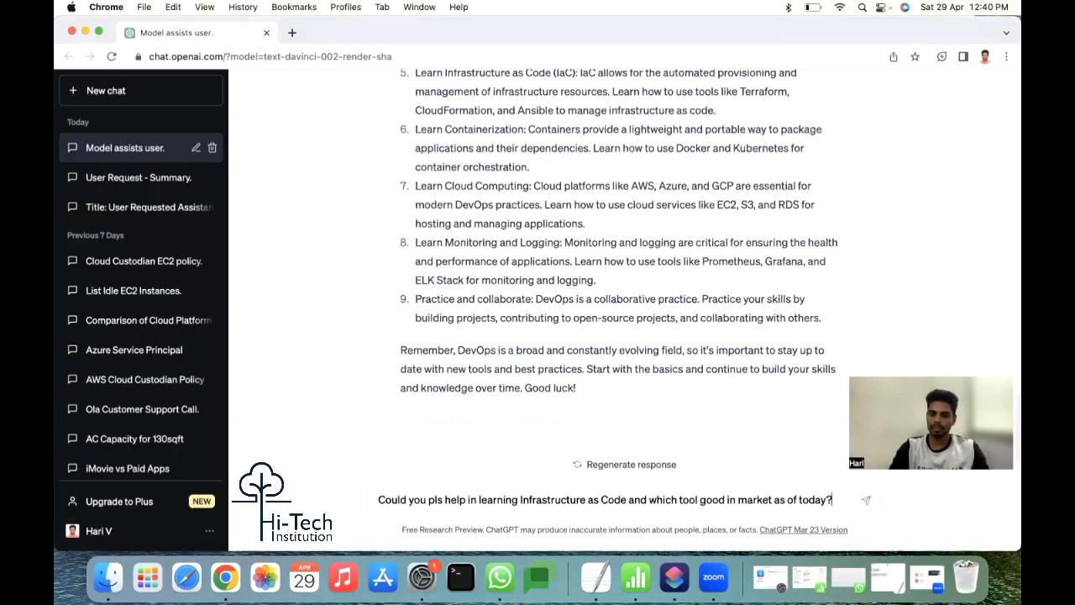
key(Return)
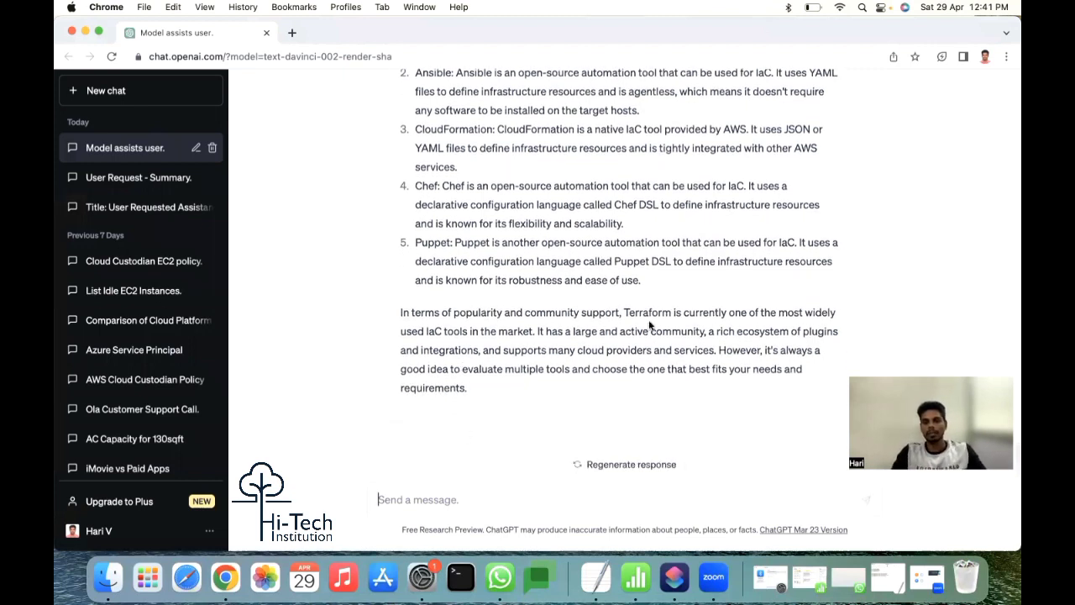
Examine the Infrastructure as Code tools answer, highlighting the statement on Terraform's popularity and the Terraform entry in the tool list
drag(711, 312, 533, 334)
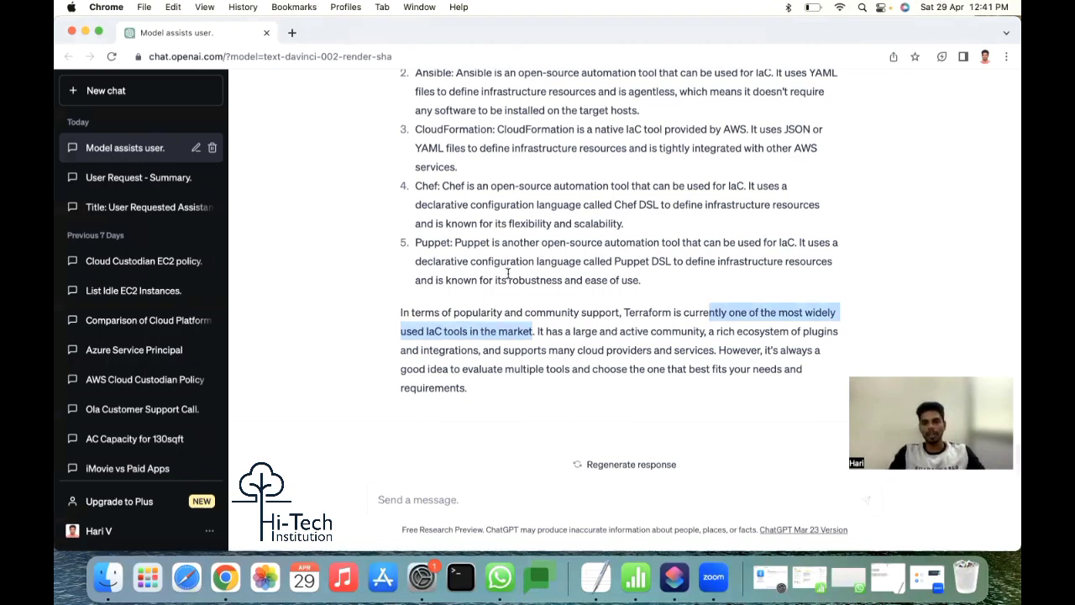
click(388, 242)
scroll(387, 242, up, 5)
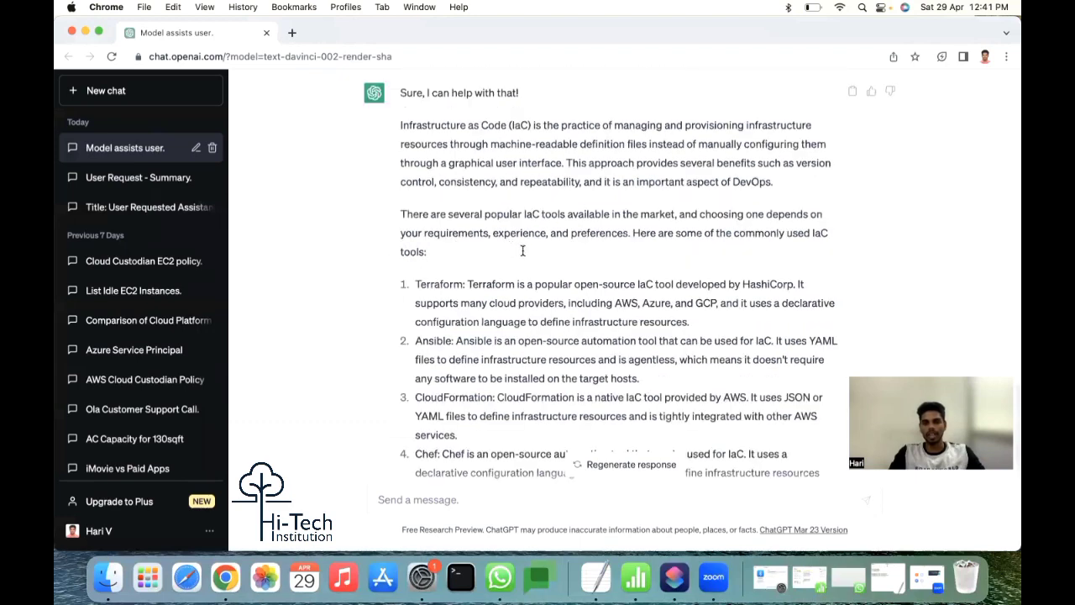
double_click(425, 300)
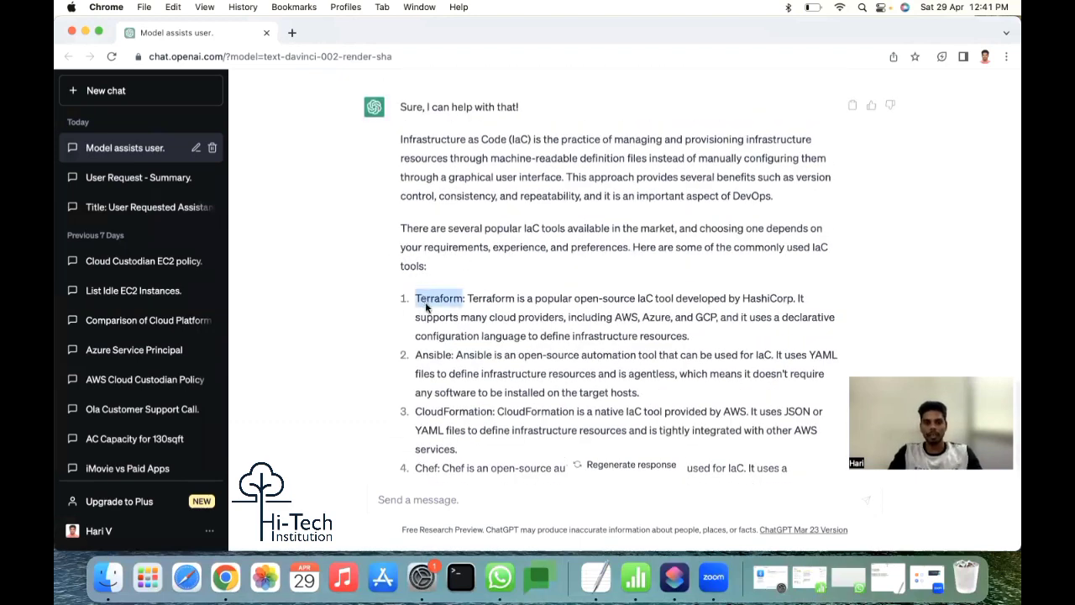
key(ctrl+super+space)
click(879, 7)
key(Escape)
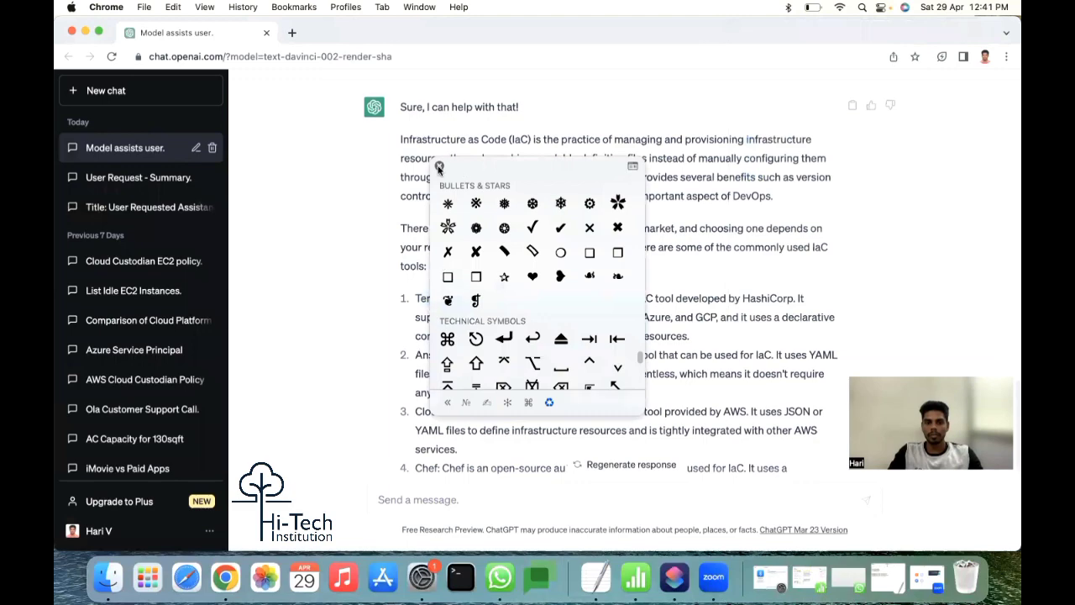
key(Escape)
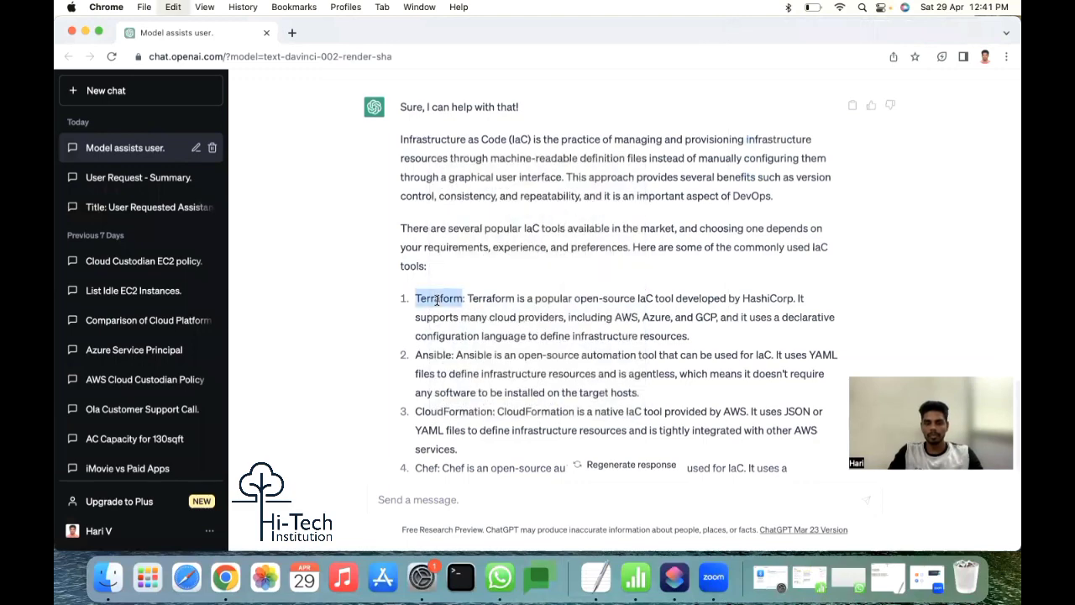
Send the two-line message "lets start from terraform?" and "Can you help me with the Road map in learning Terraform?"
scroll(436, 300, down, 5)
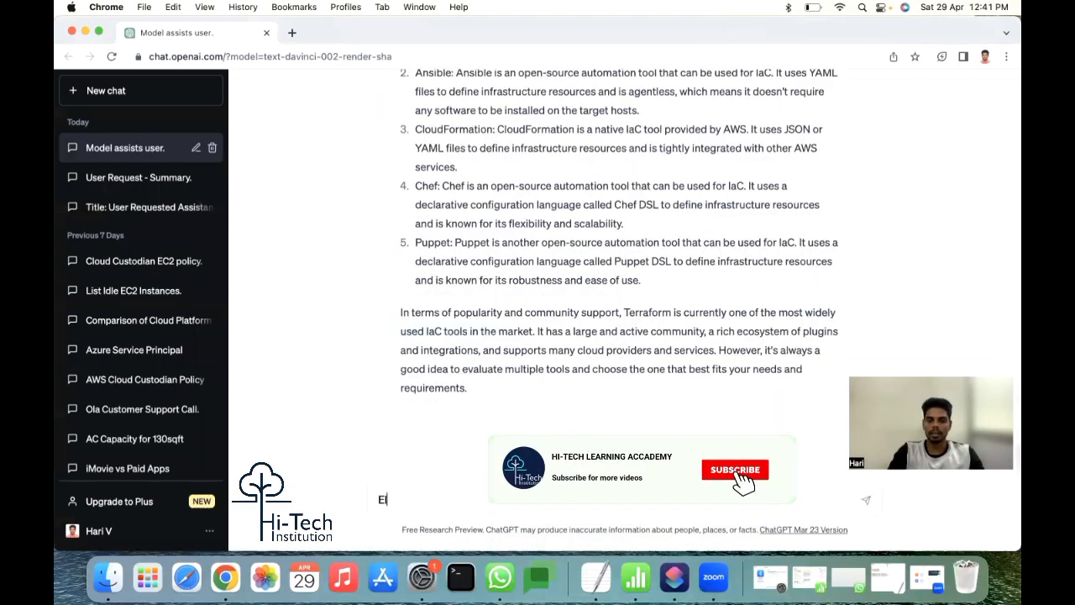
text(lets start)
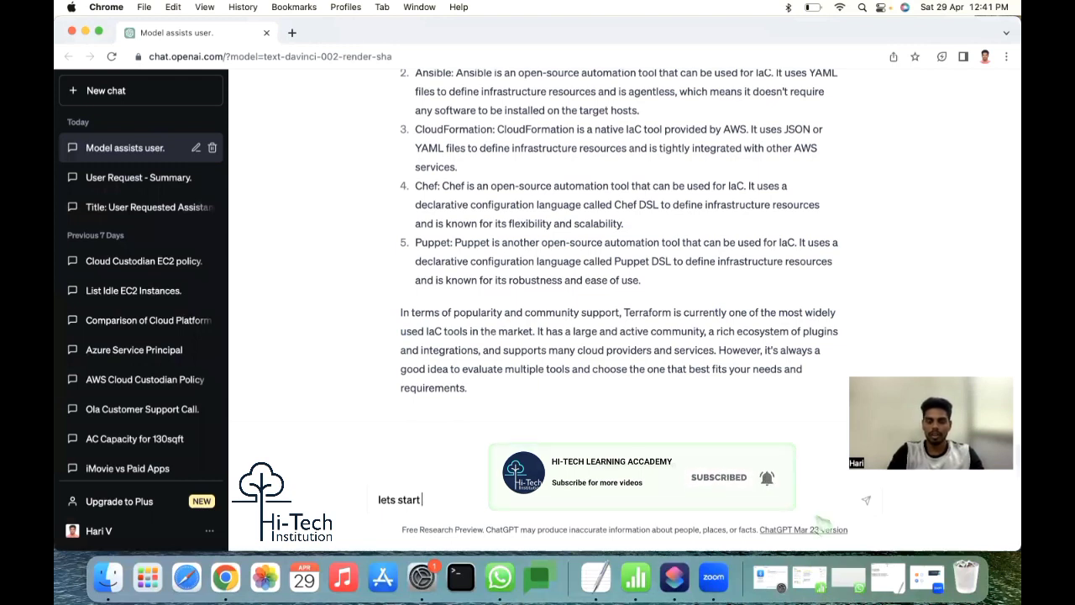
text( from terraform ?)
key(shift+Return)
text(Can you help me with the Road map in learning Terr)
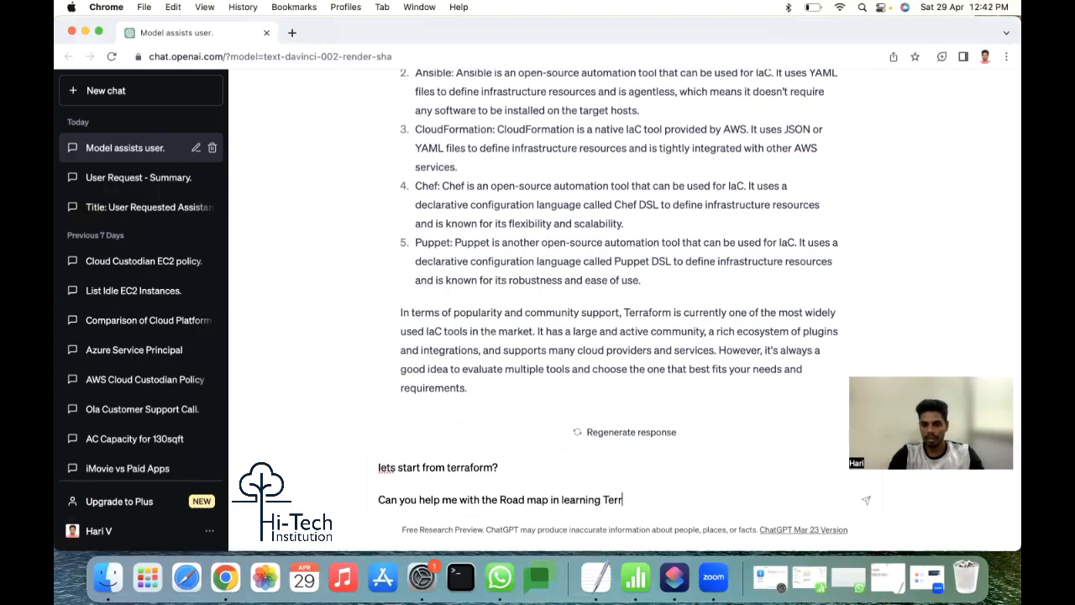
text(aform?)
key(Return)
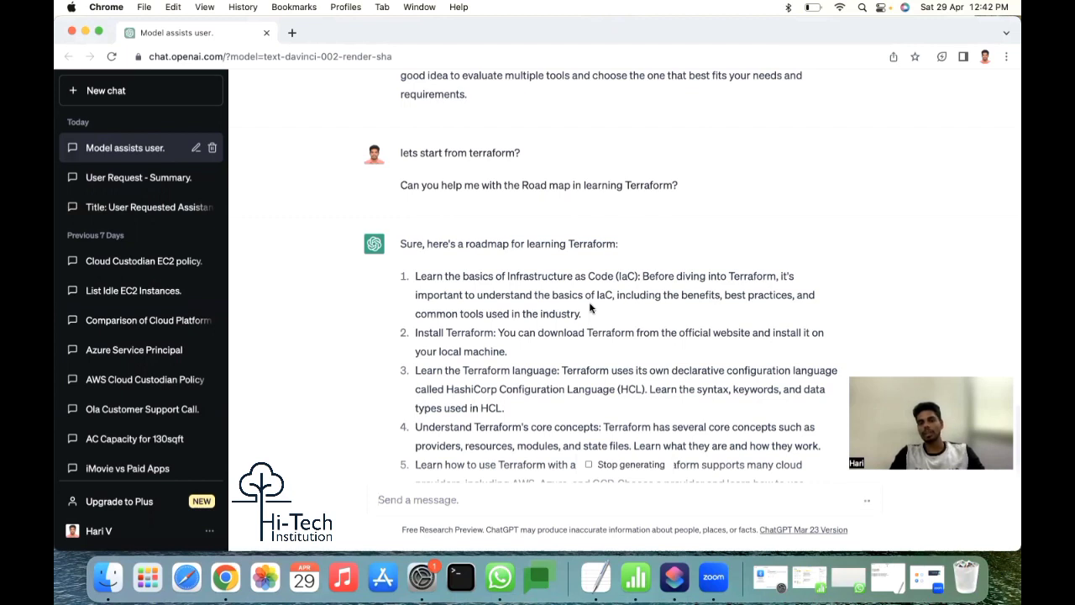
Read the first three Terraform roadmap items, highlighting the IaC basics, the installation and the HashiCorp Configuration Language
drag(437, 276, 521, 295)
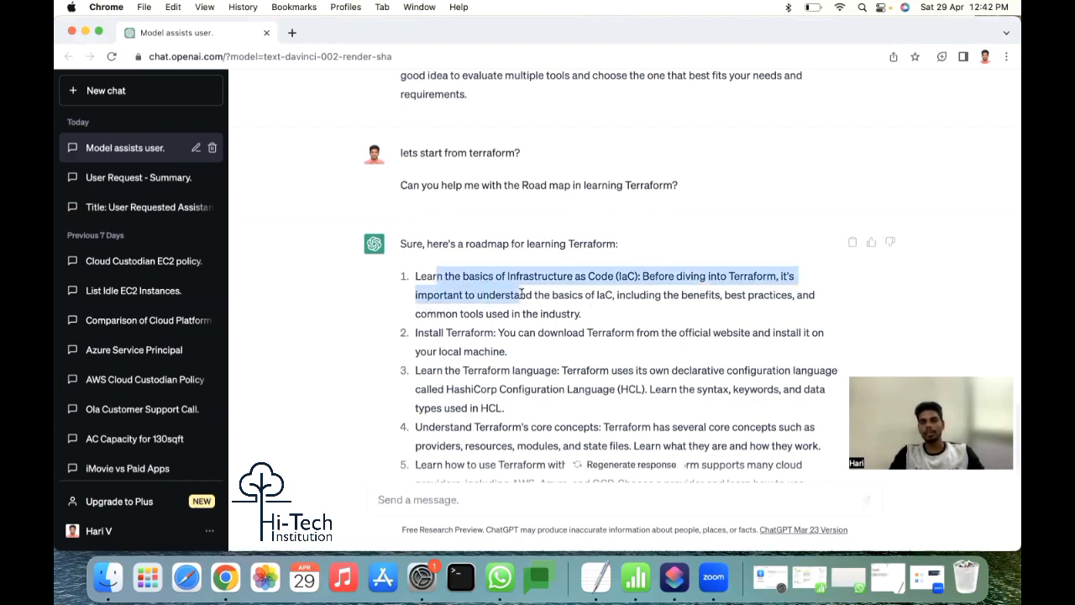
scroll(479, 312, down, 1)
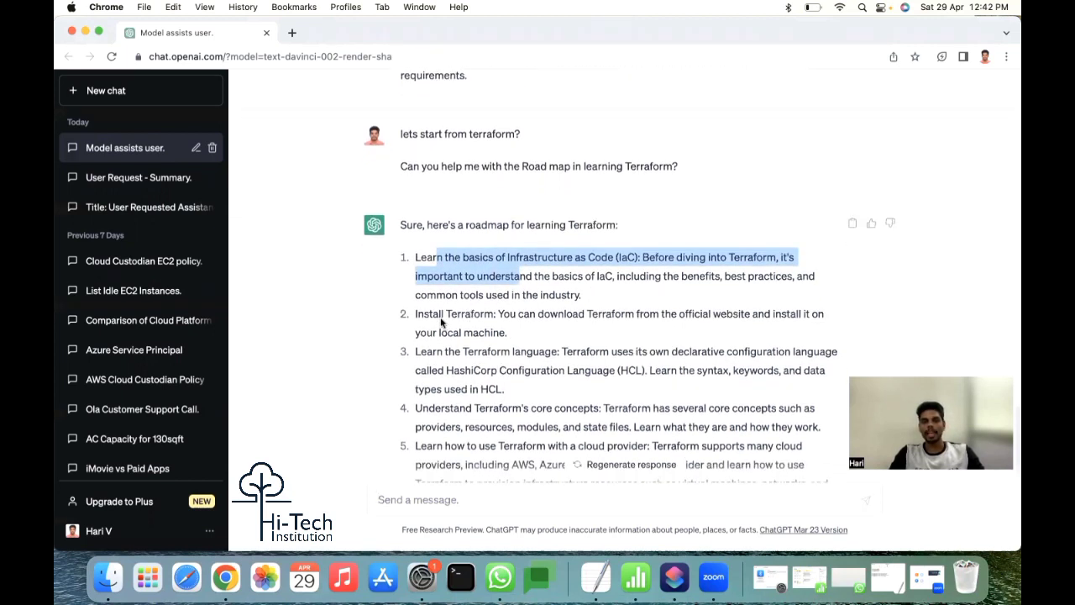
drag(439, 318, 516, 334)
scroll(538, 366, down, 1)
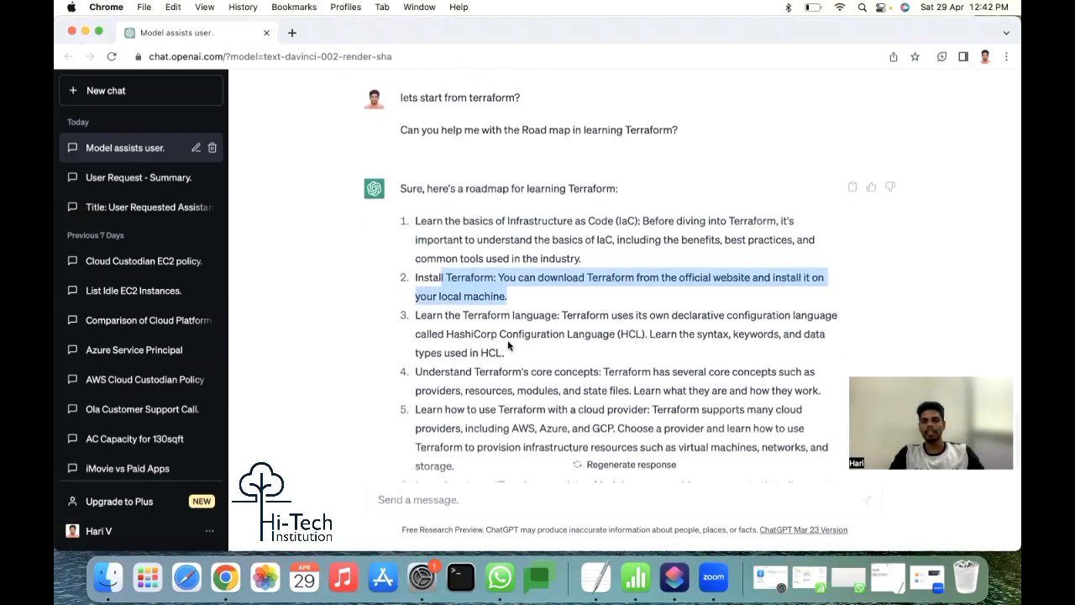
double_click(632, 335)
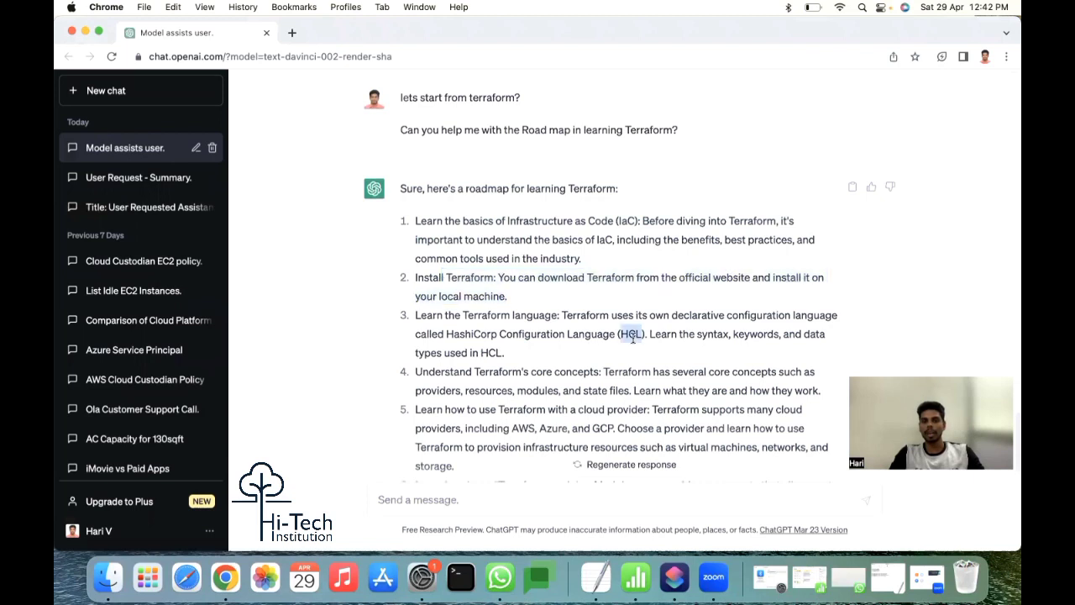
drag(466, 334, 617, 334)
scroll(475, 349, down, 1)
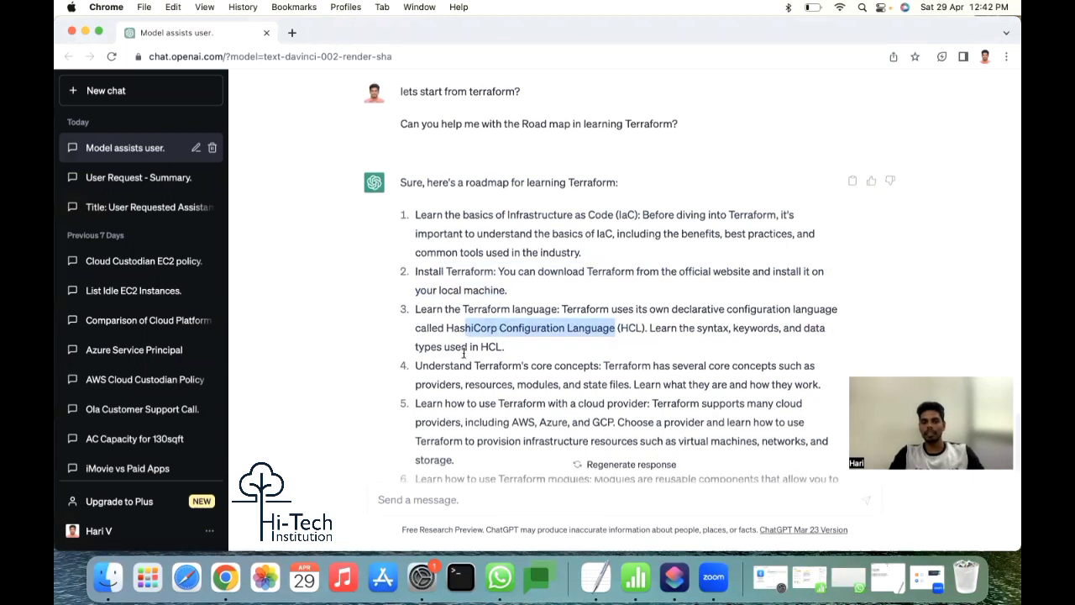
Read the Terraform roadmap items on core concepts and on using a cloud provider, highlighting their descriptions
click(454, 367)
drag(554, 370, 623, 384)
scroll(518, 360, down, 3)
click(479, 350)
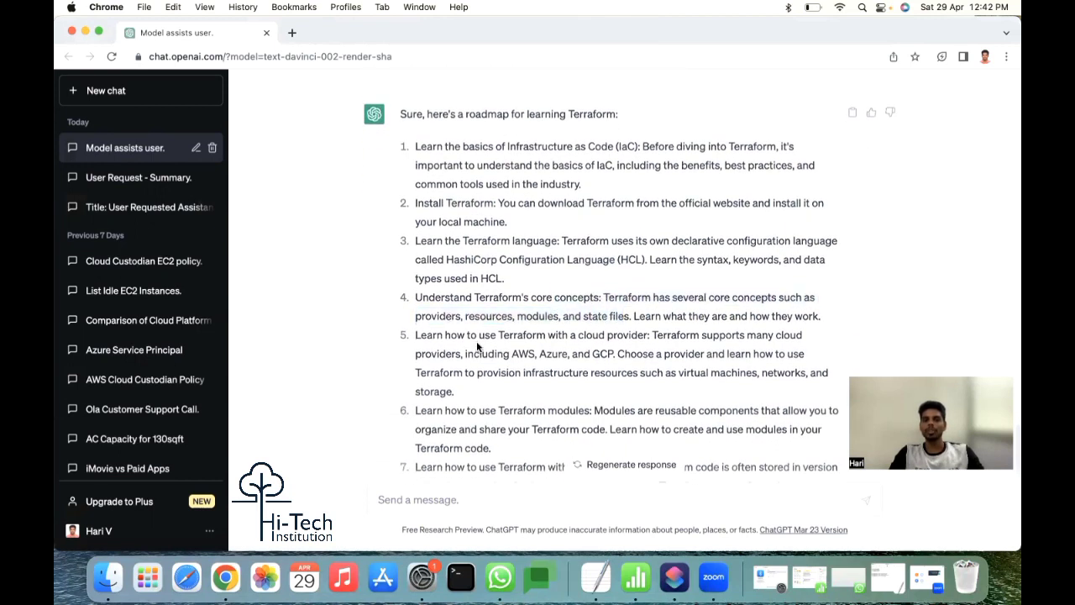
drag(492, 346, 680, 370)
click(590, 353)
scroll(680, 371, down, 3)
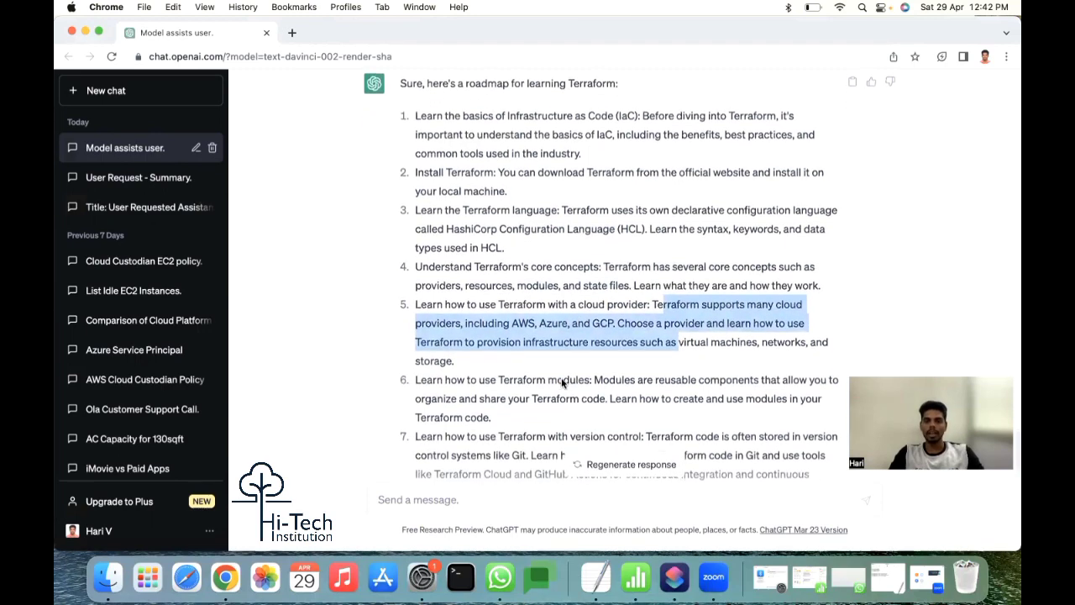
Read the Terraform roadmap items on modules, version control and real-world projects, highlighting each one
drag(477, 370, 502, 406)
scroll(517, 411, down, 5)
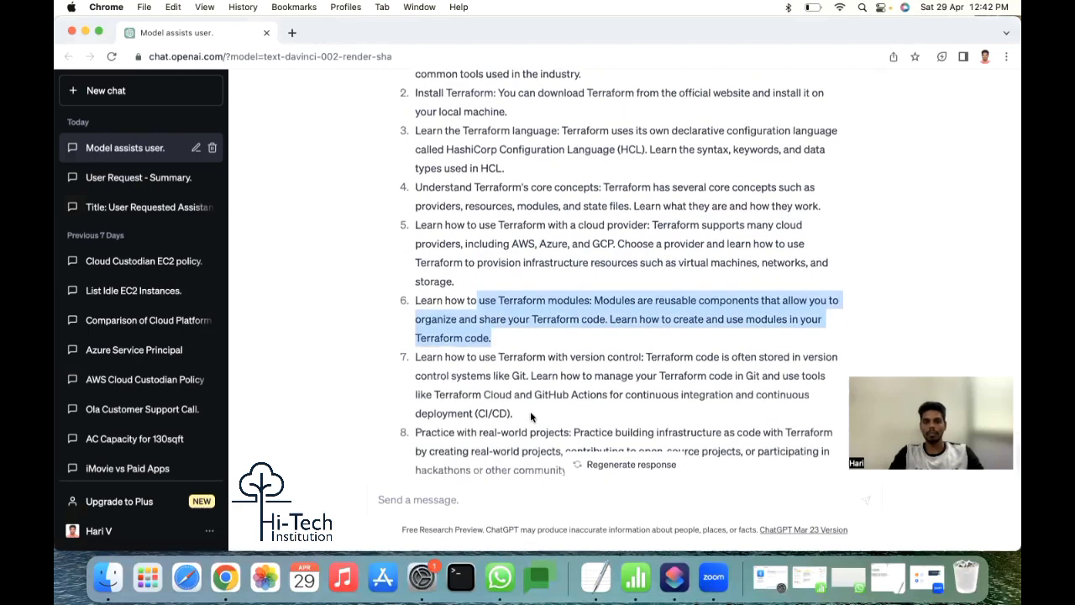
drag(470, 308, 628, 325)
drag(448, 364, 526, 373)
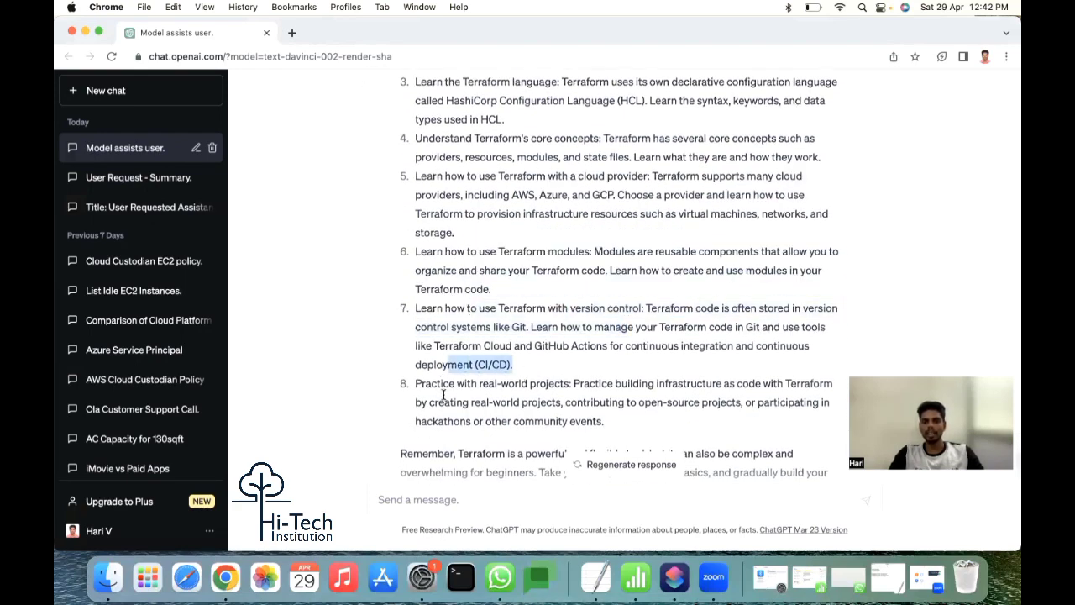
drag(440, 394, 535, 418)
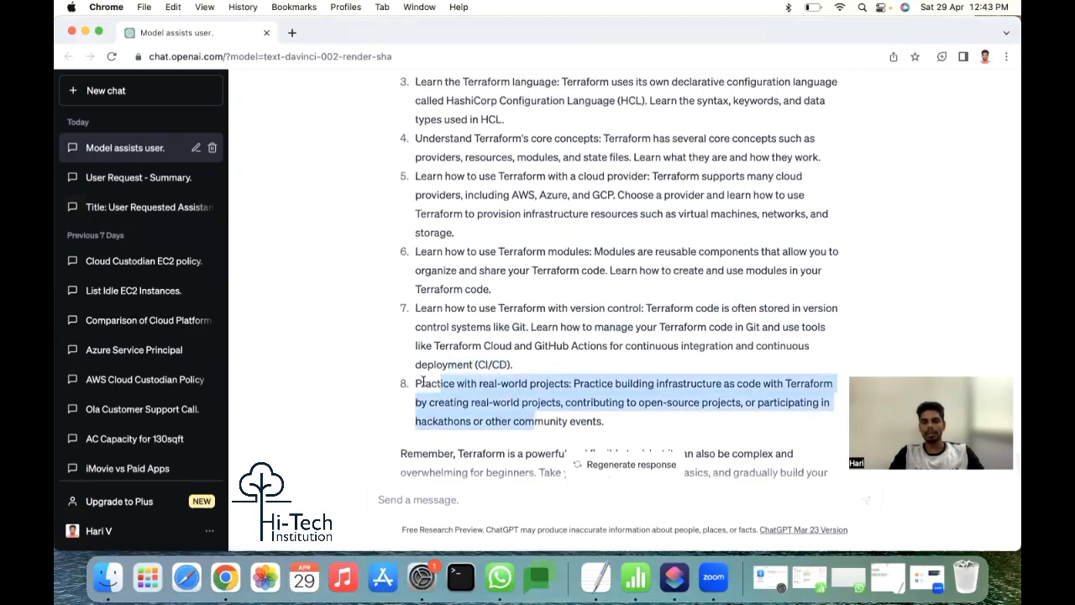
Copy "Install Terraform" from the roadmap's second item and send the request "Give me the steps to Install Terraform"
scroll(422, 381, up, 2)
scroll(424, 381, up, 2)
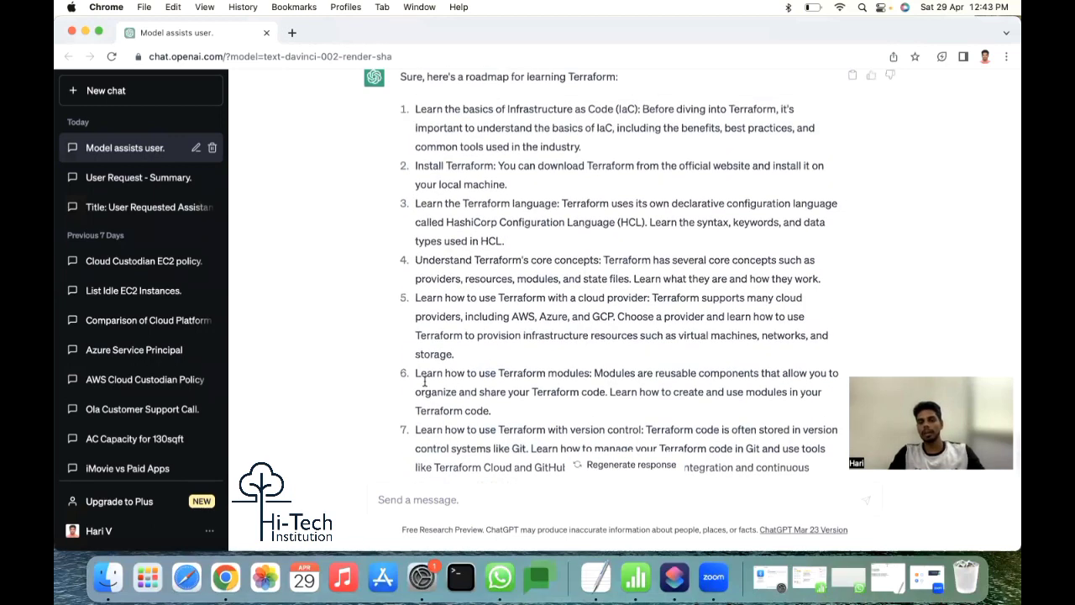
scroll(500, 379, up, 2)
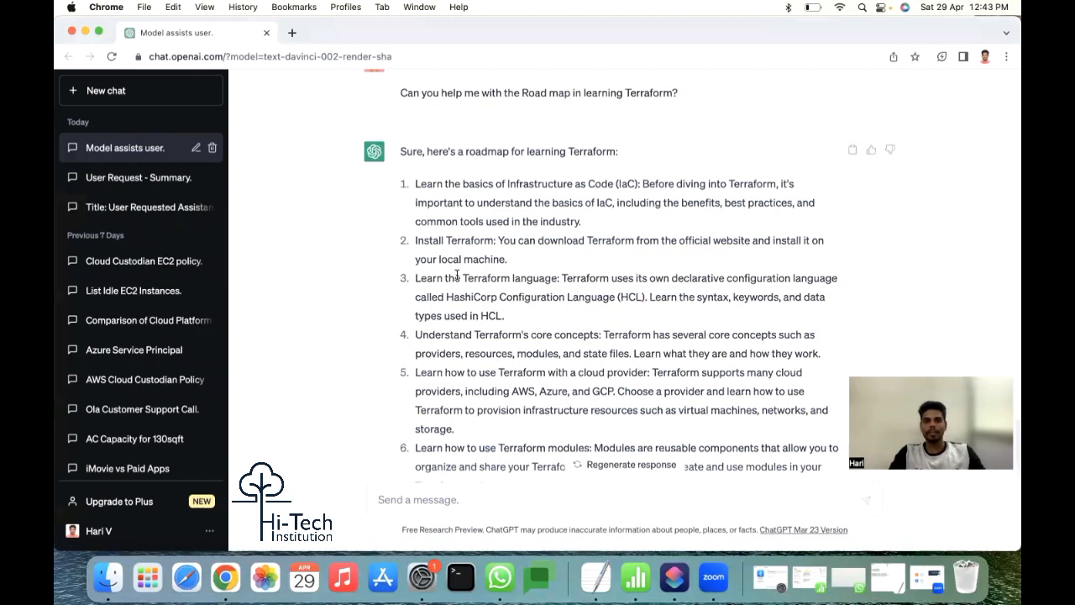
drag(415, 240, 492, 239)
key(super+c)
click(454, 492)
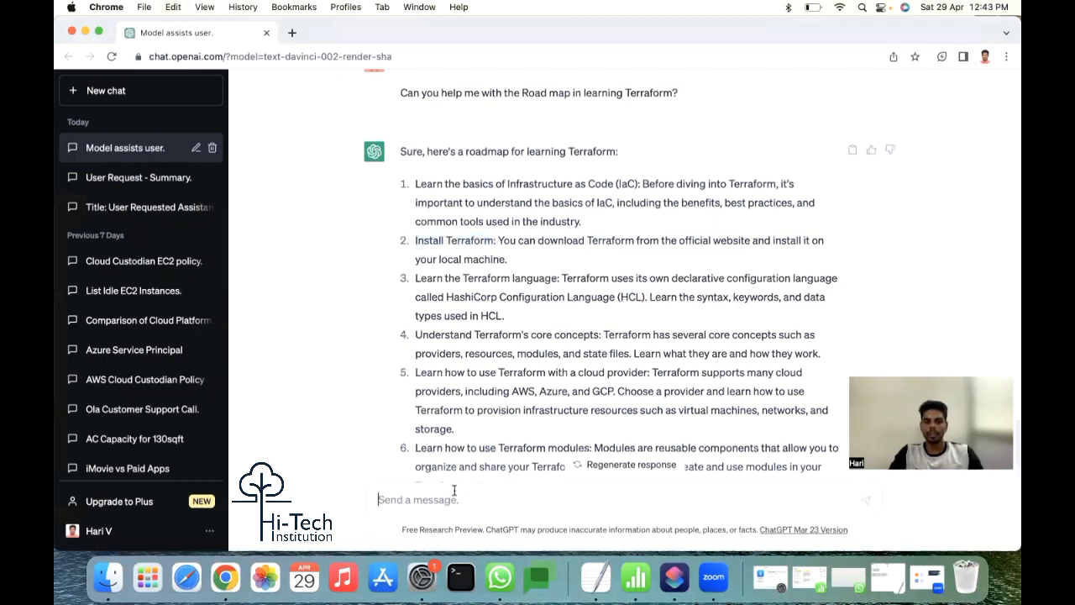
text(Give)
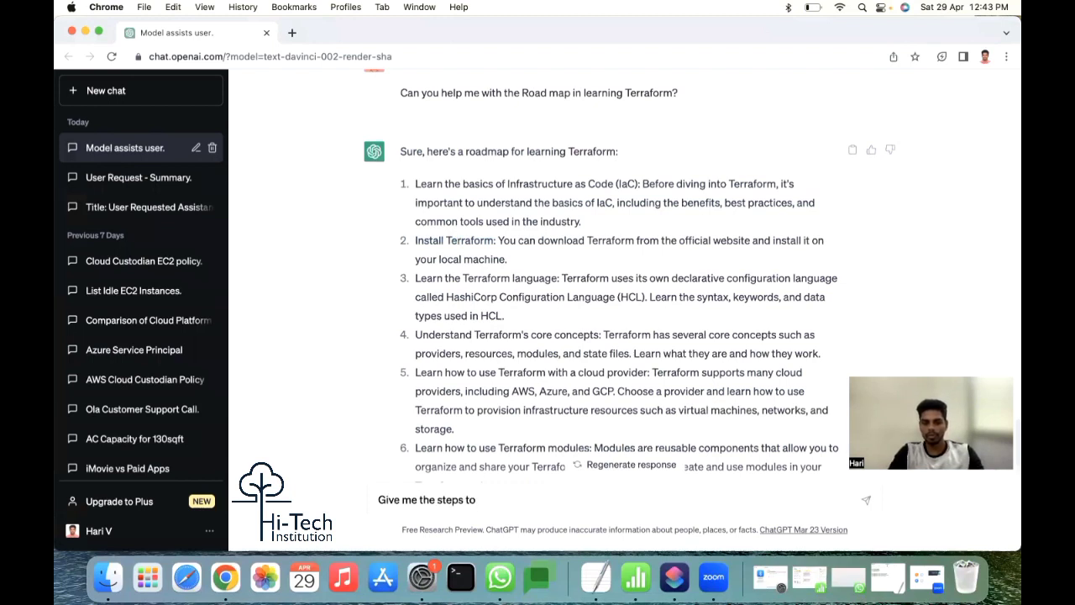
text( me the steps to)
key(super+v)
key(Return)
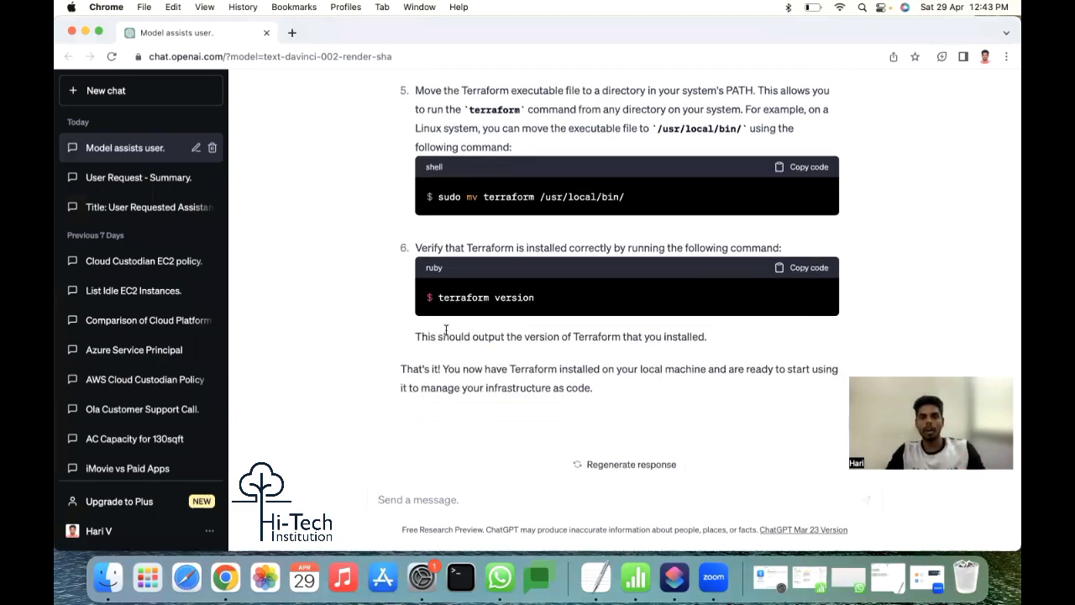
Copy "Terraform language" from the roadmap's third item and draft the message "can you pls teach me the basic of Terraform language"
scroll(375, 304, up, 1)
scroll(375, 304, up, 15)
scroll(375, 304, up, 1)
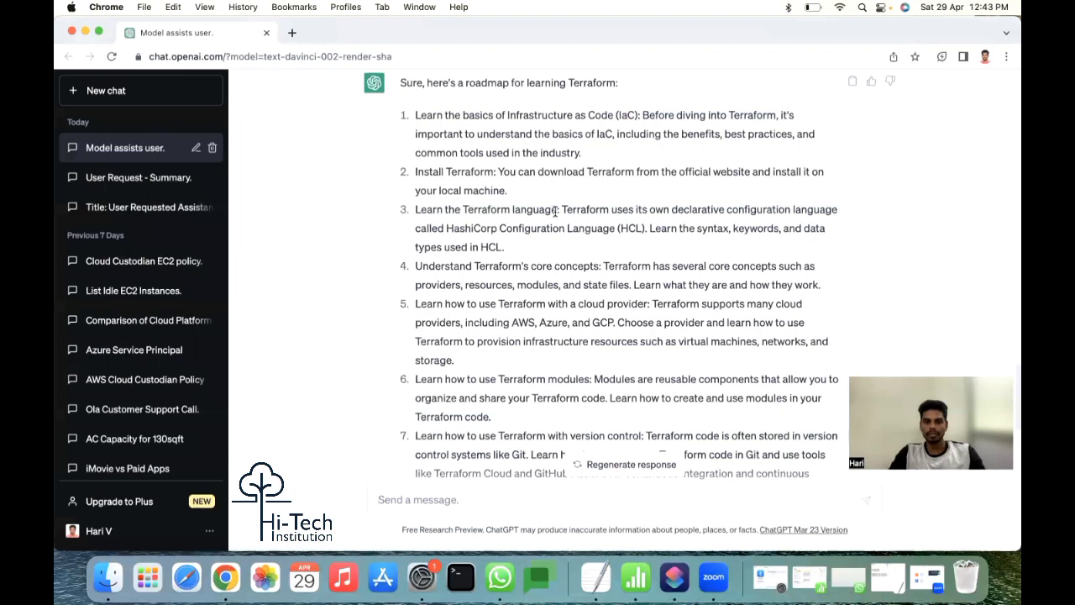
drag(558, 212, 459, 205)
key(super+c)
click(476, 504)
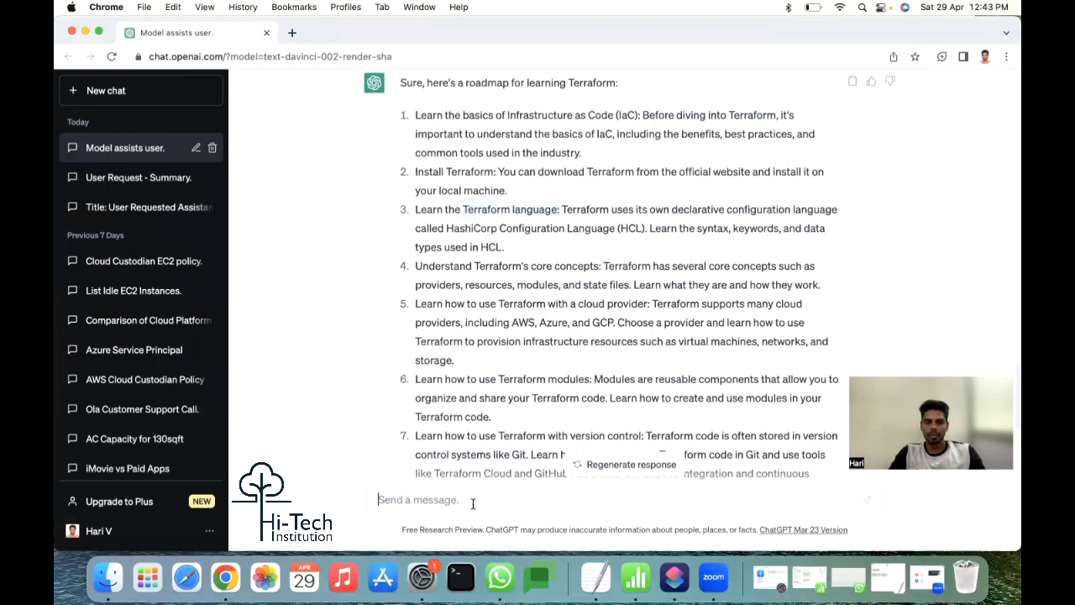
text(can you pls teach me the bas)
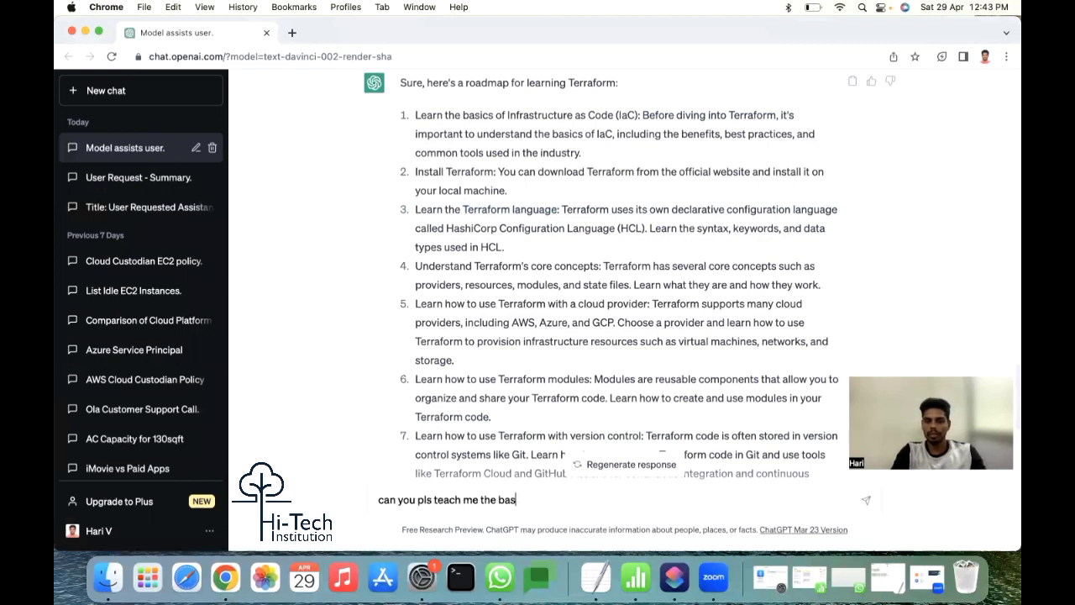
text(ic of)
key(super+v)
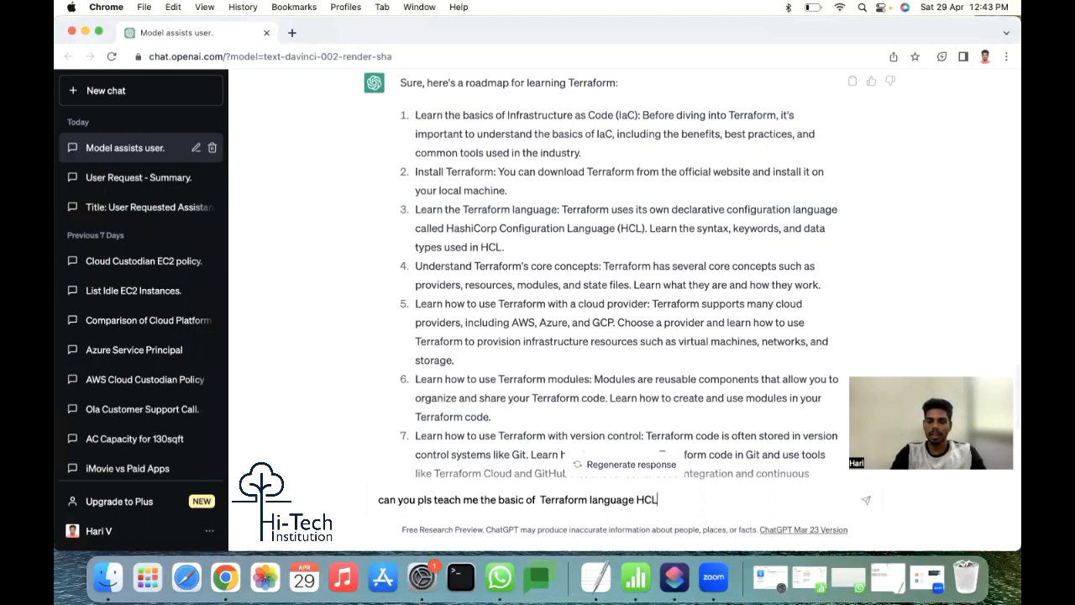
Complete the drafted question with "HCL with small exmaple syntax" and send it
text(HCL withs mal)
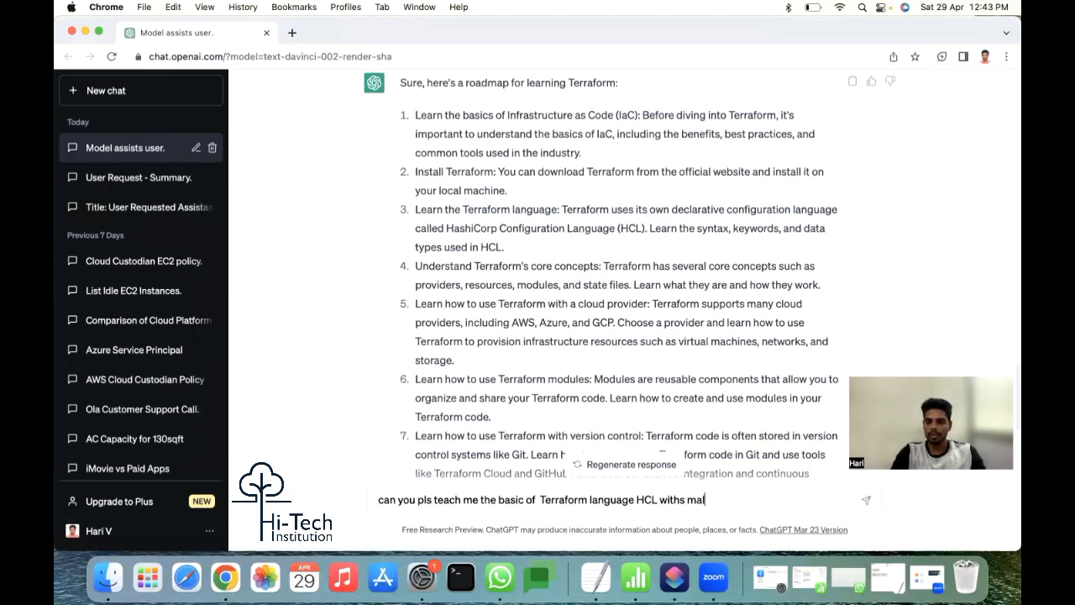
key(BackSpace)
key(BackSpace)
key(BackSpace)
key(BackSpace)
key(BackSpace)
text( small exmap)
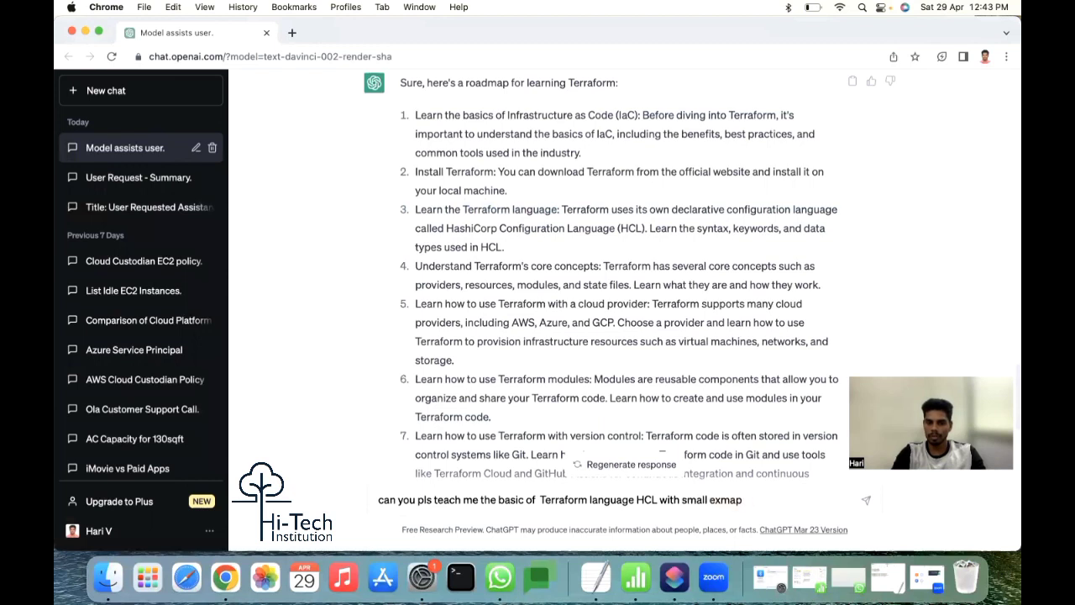
text(leple syntax)
key(Return)
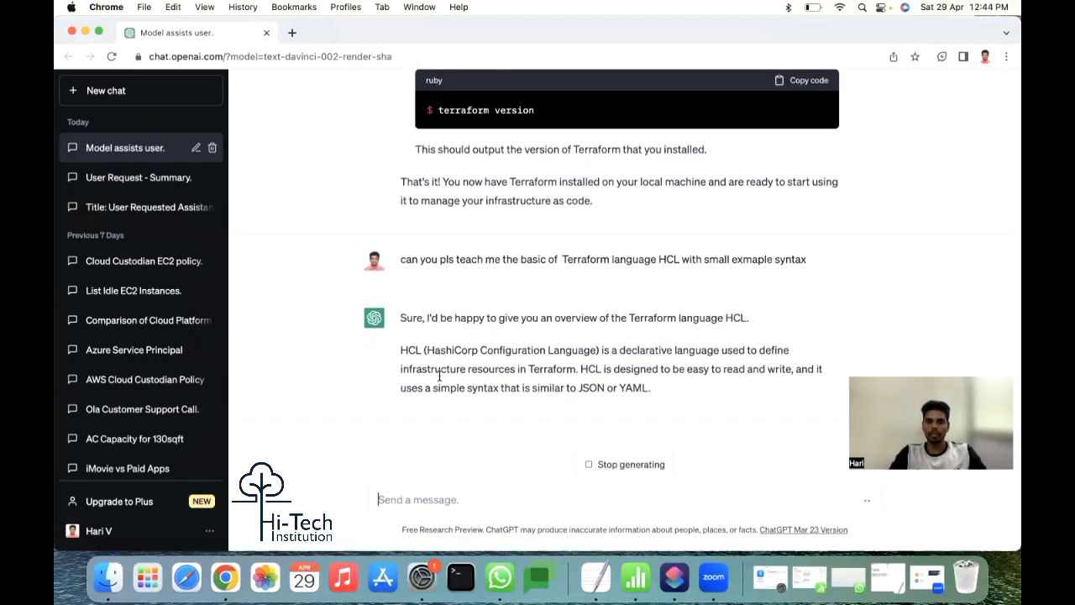
Examine the HCL overview and its example configuration, highlighting the language description, the AWS provider block and the EC2 instance resource
drag(435, 308, 704, 290)
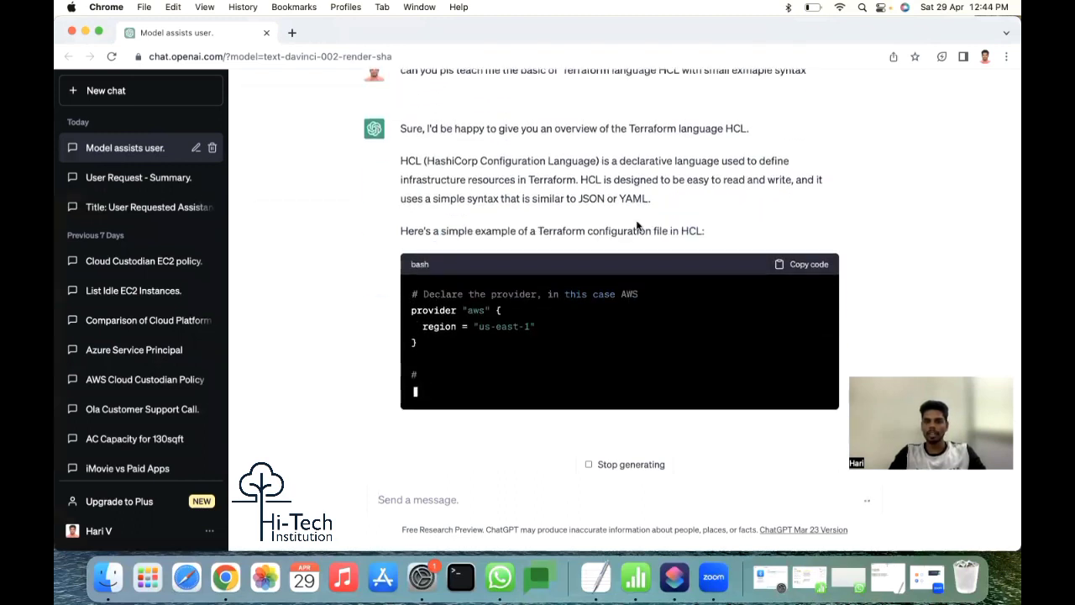
drag(427, 183, 593, 183)
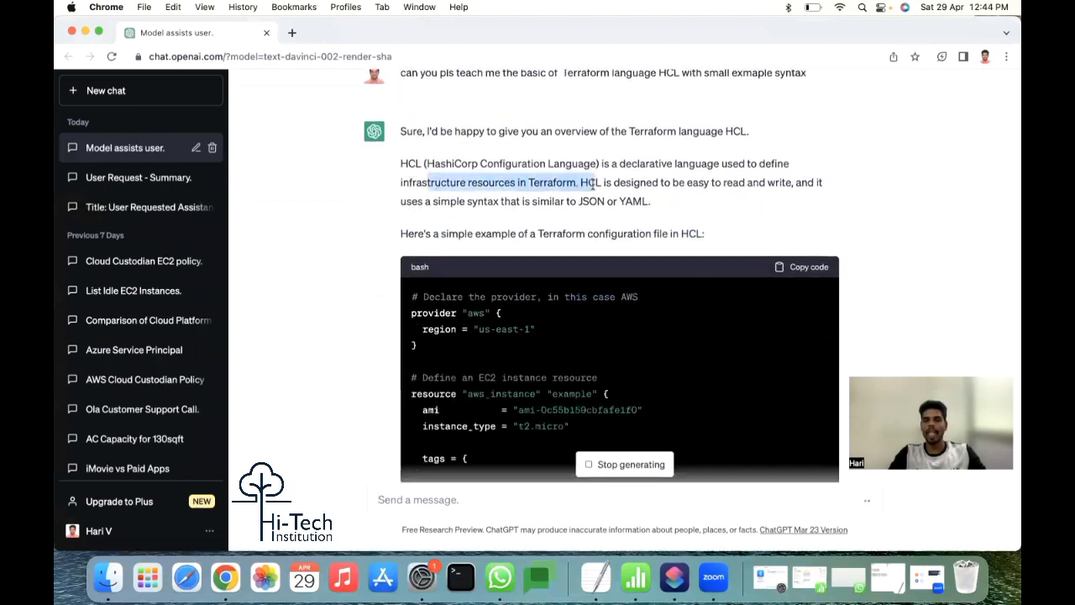
drag(796, 183, 648, 205)
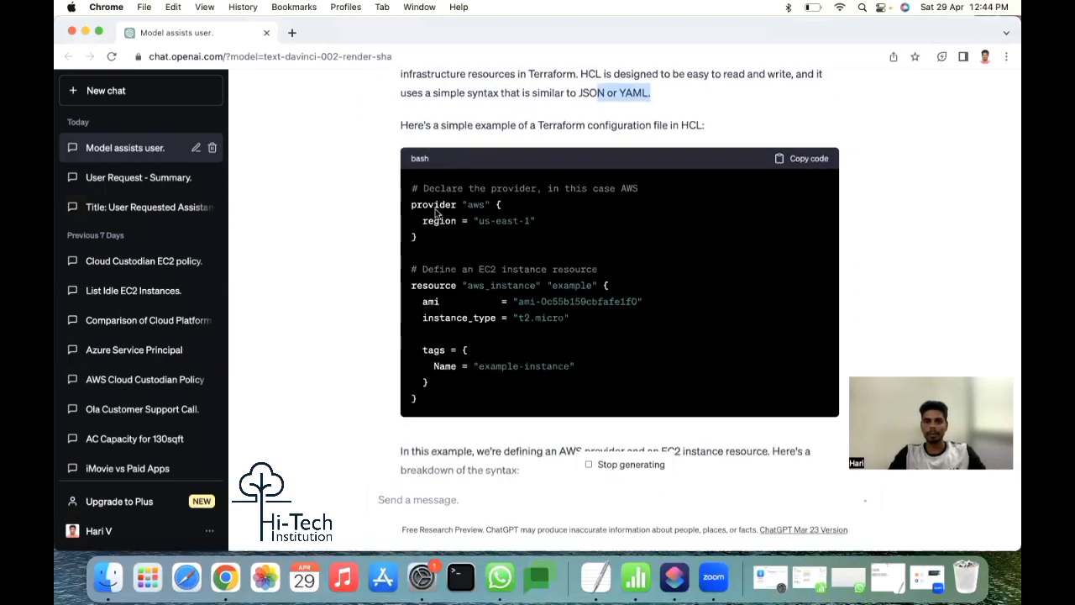
drag(435, 212, 536, 217)
drag(461, 191, 590, 190)
drag(438, 204, 490, 368)
scroll(361, 399, down, 4)
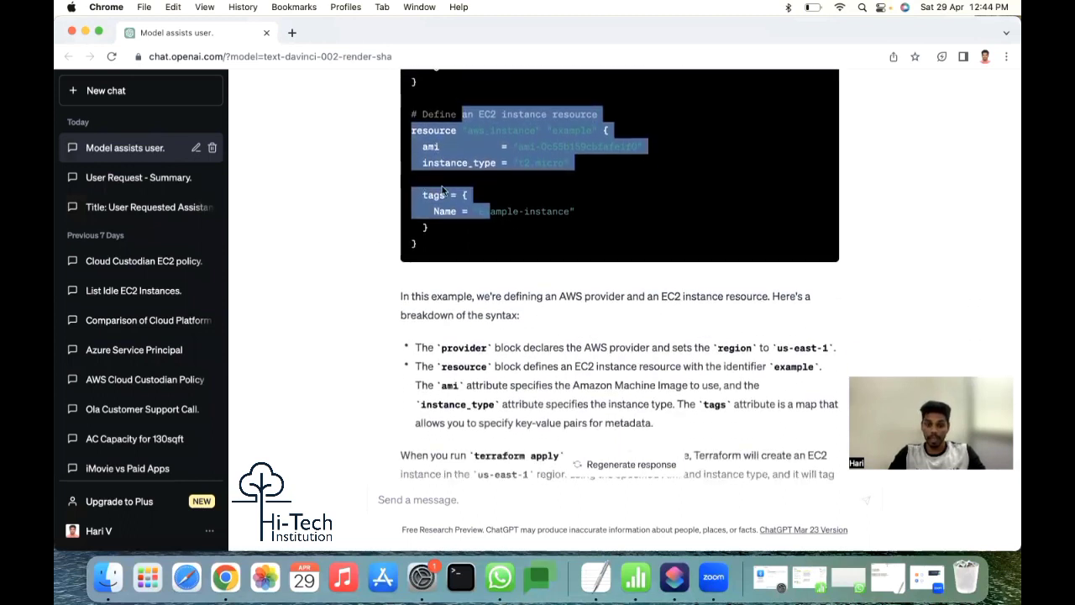
Examine the syntax breakdown below the HCL example, highlighting the explanation of the provider block
scroll(374, 294, up, 3)
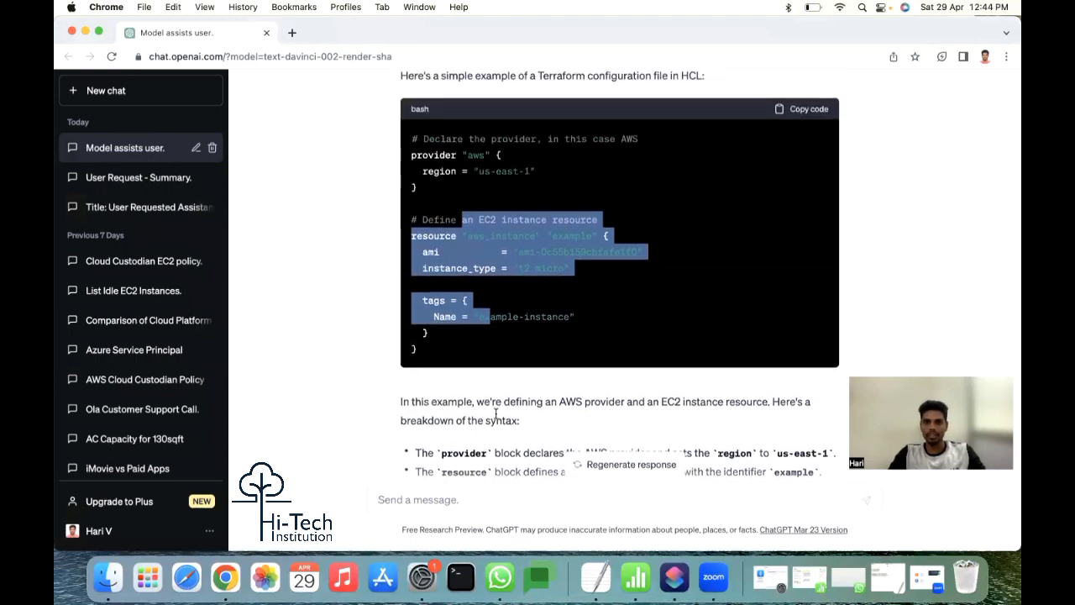
drag(702, 403, 624, 425)
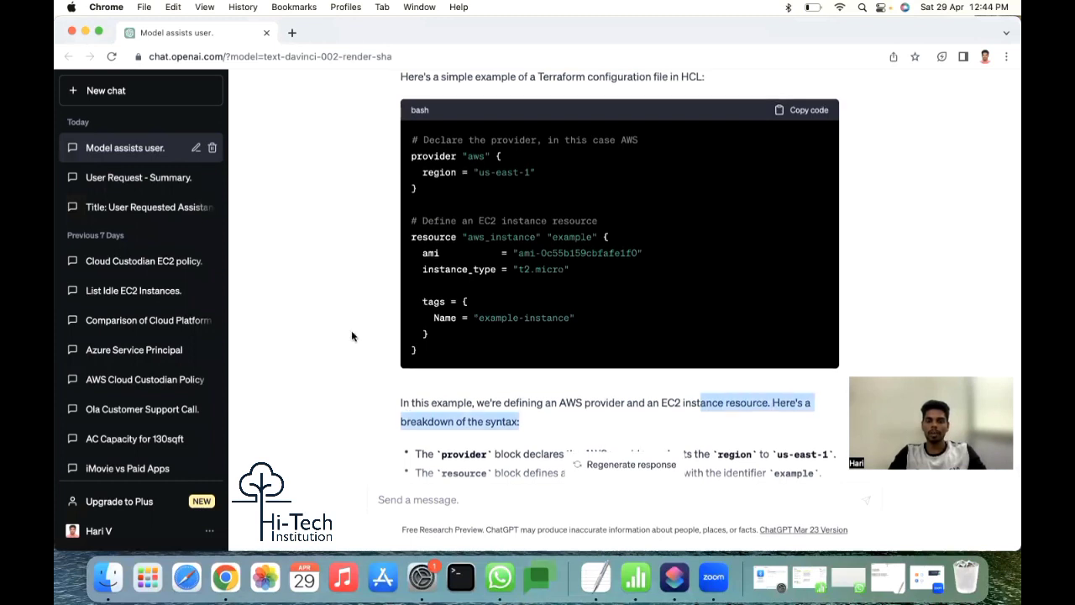
scroll(359, 319, up, 1)
double_click(424, 158)
scroll(327, 269, down, 4)
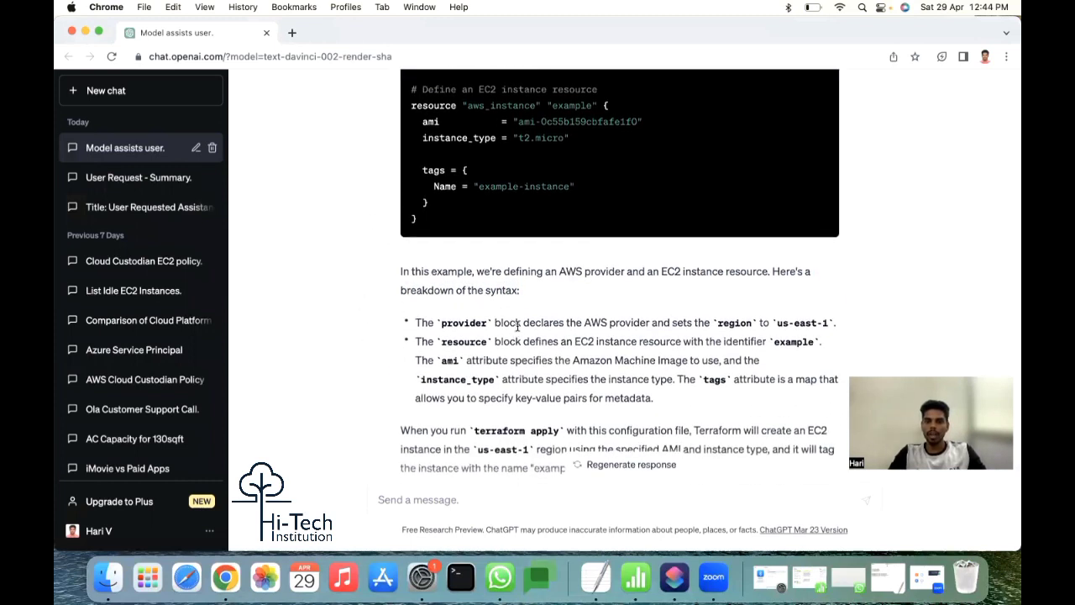
drag(521, 322, 843, 324)
click(853, 334)
double_click(455, 322)
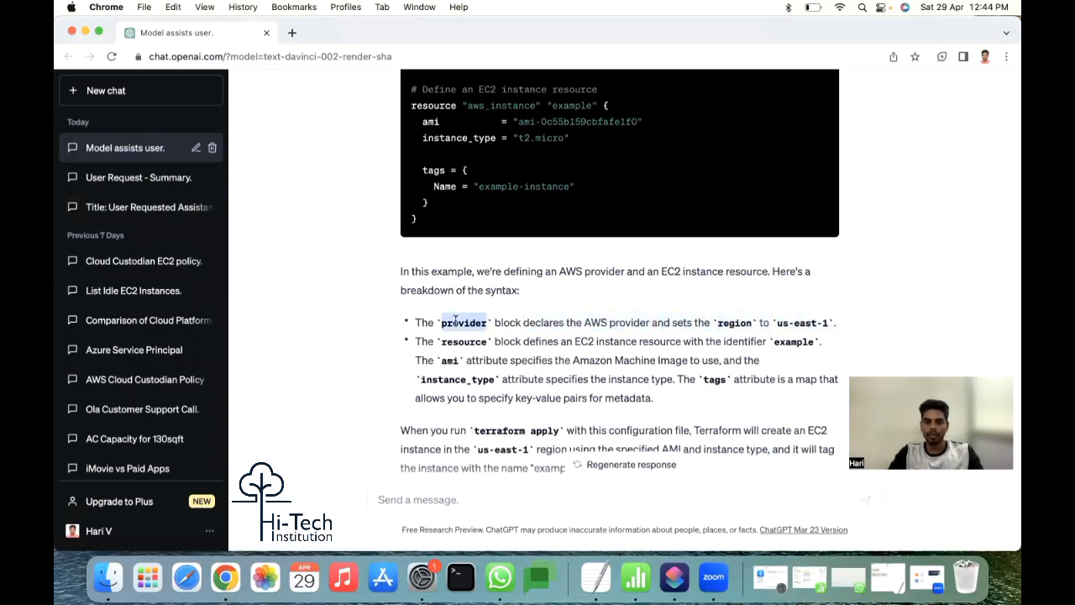
Draft the message 'Can you explain more about "provider"'
click(461, 504)
text(d)
text(an you expla)
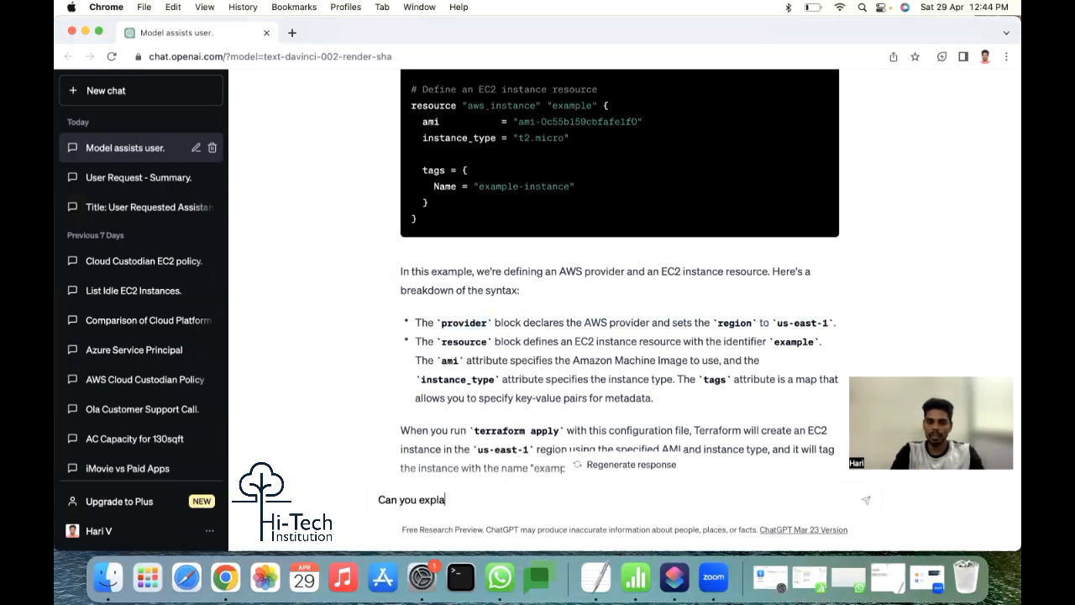
text(in more about)
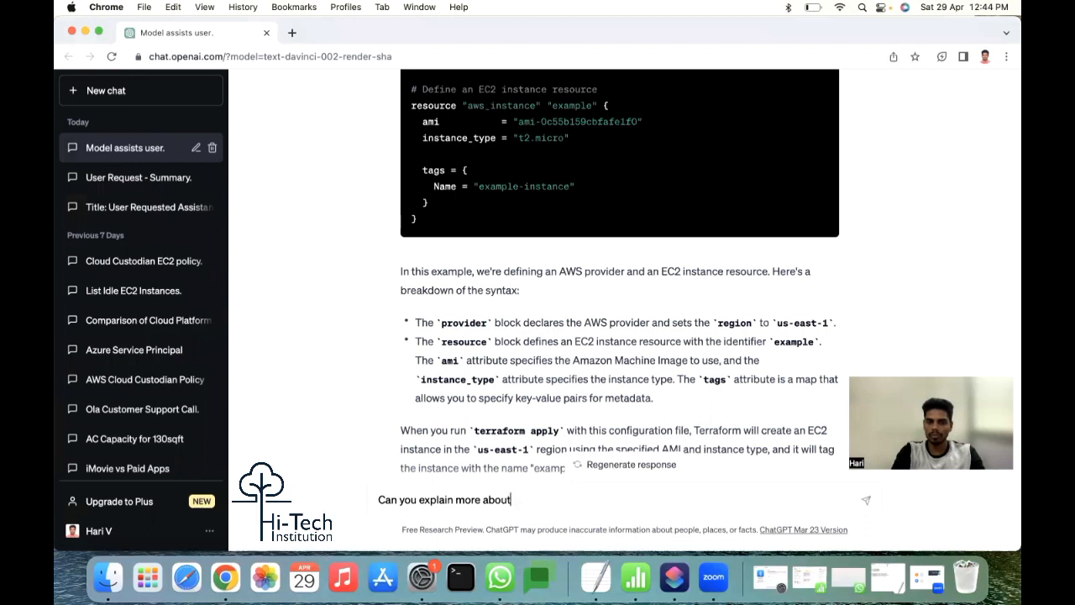
text( provider)
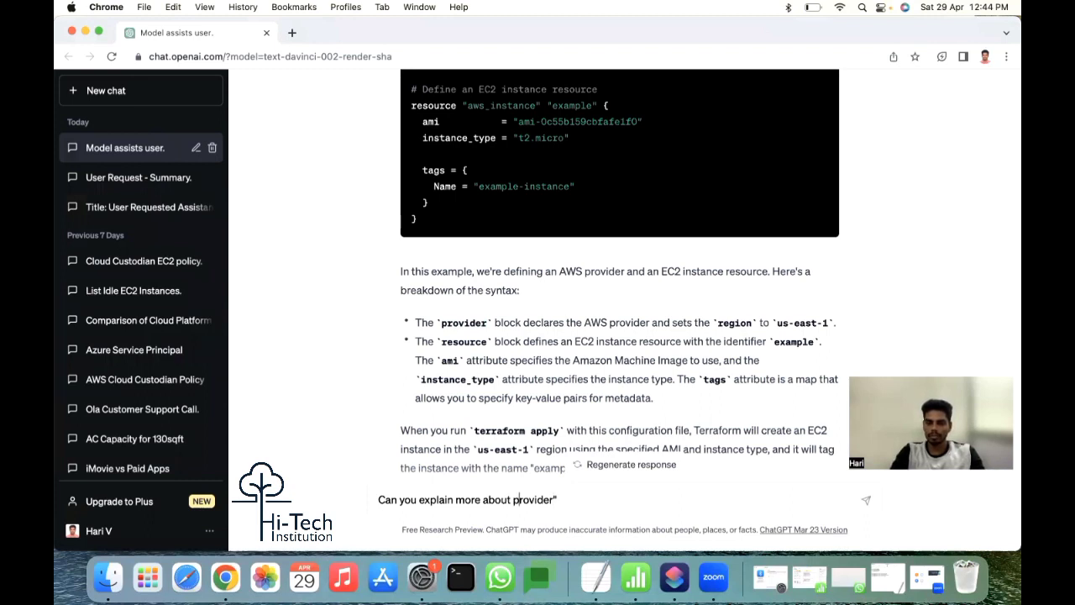
text(")
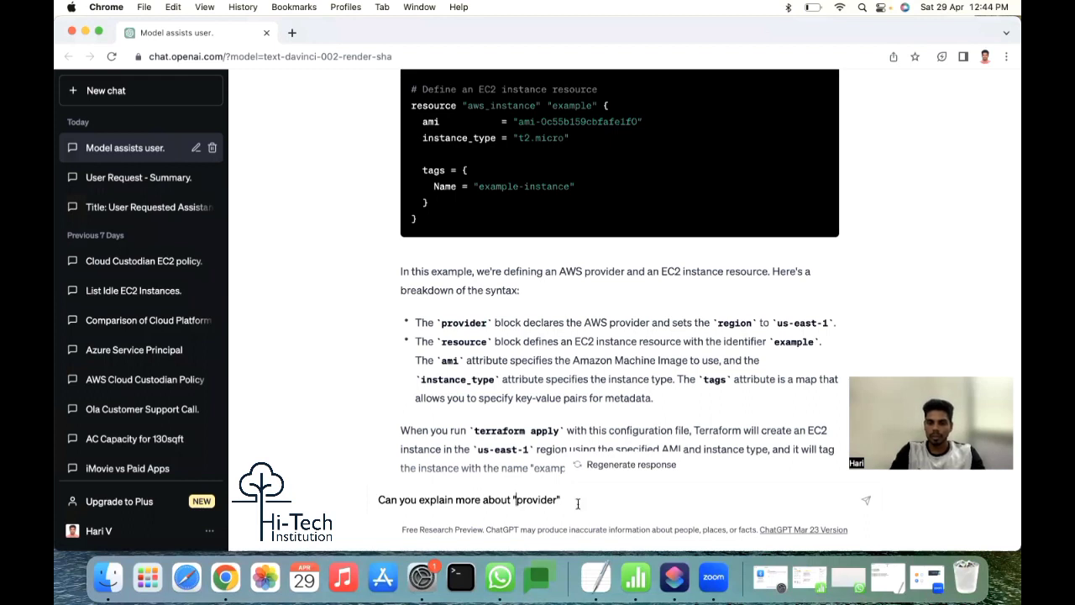
Add the second line "what is the Use of it and why we need this?" to the drafted question and send it
key(shift+Return)
text(what ius t)
key(BackSpace)
key(BackSpace)
text(s th e)
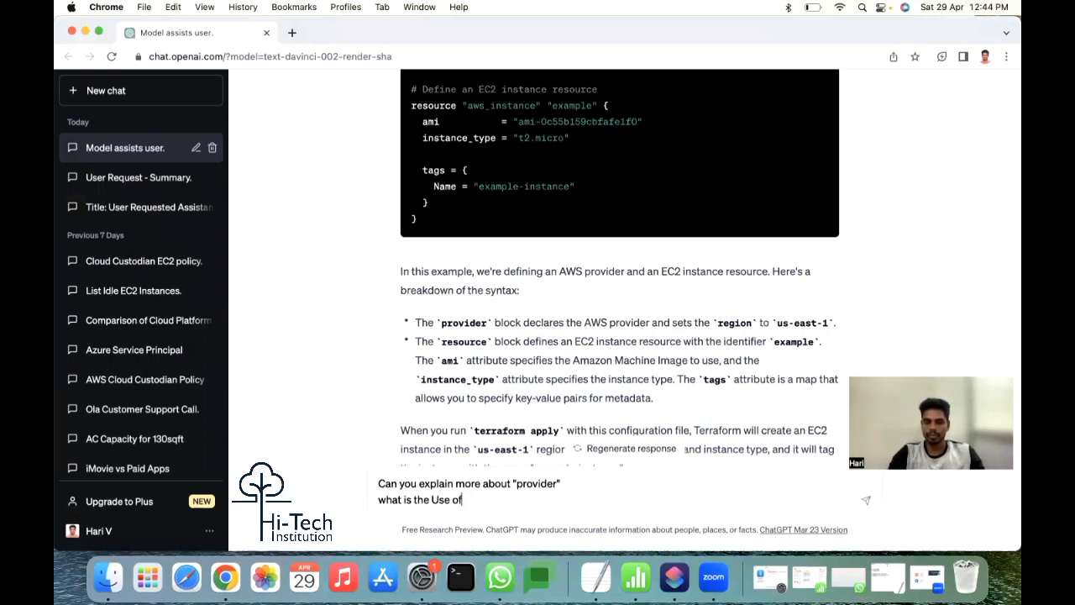
text(Use of it amd)
key(BackSpace)
key(BackSpace)
text(nd)
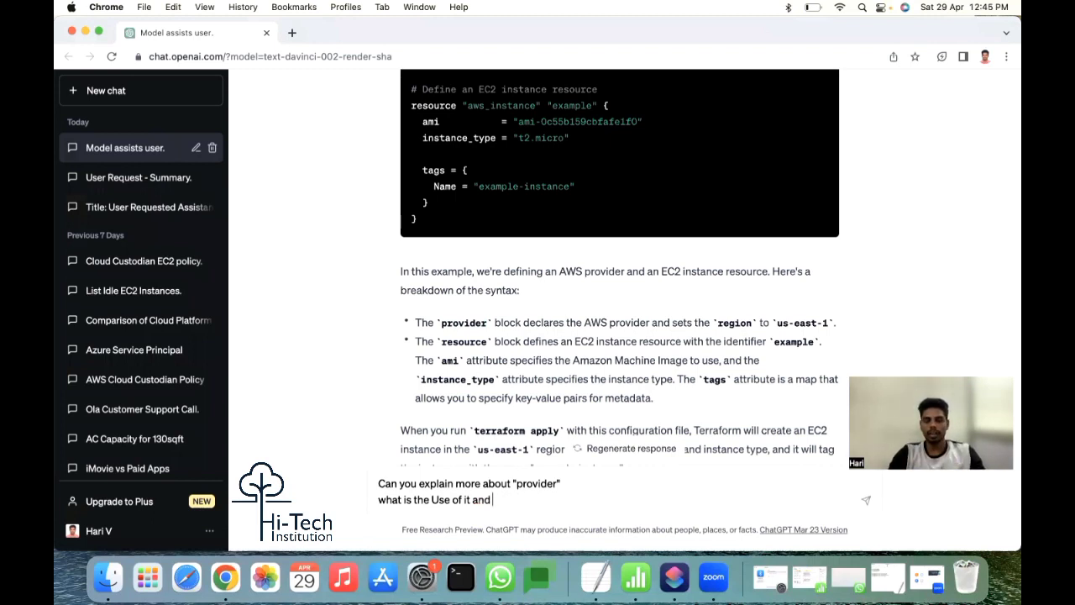
text( howy)
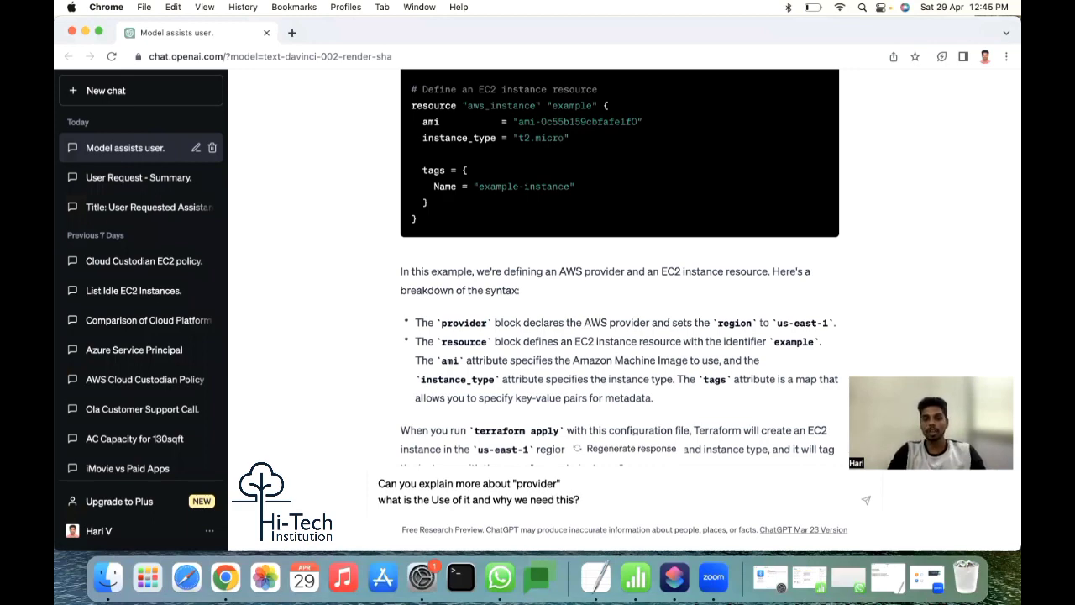
key(Return)
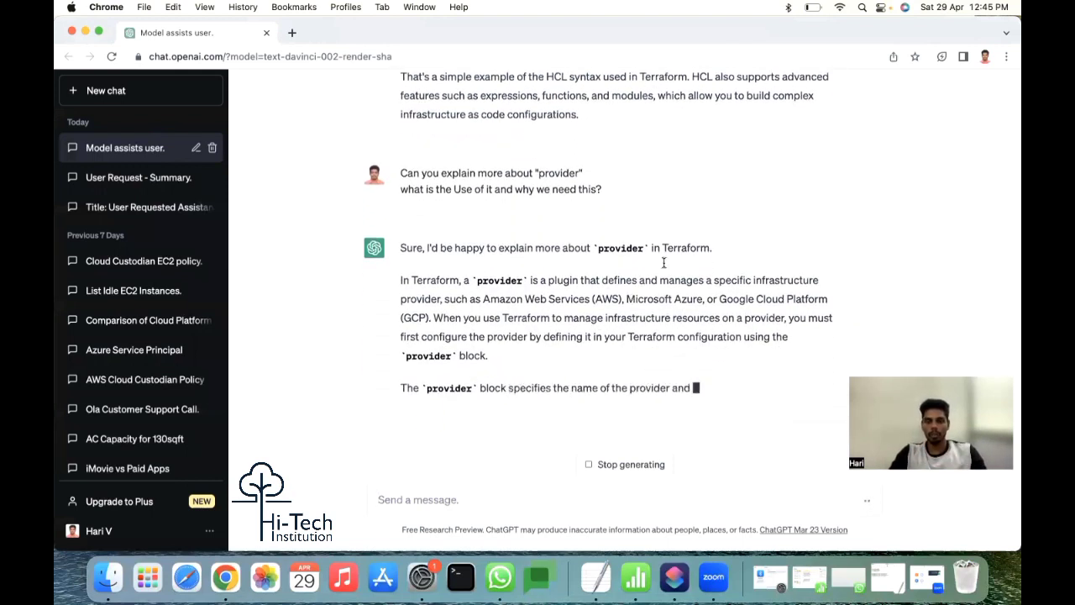
Examine the answer about Terraform providers, highlighting the plugin definition, the AWS configuration example, the multi-provider use and the summary
drag(446, 264, 459, 301)
click(527, 320)
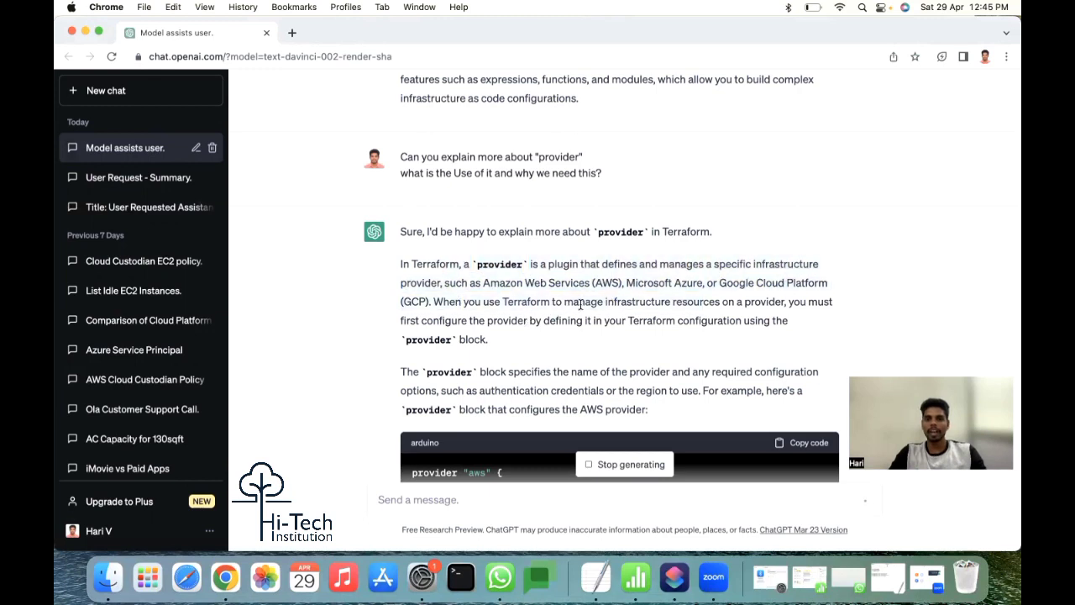
drag(592, 301, 585, 322)
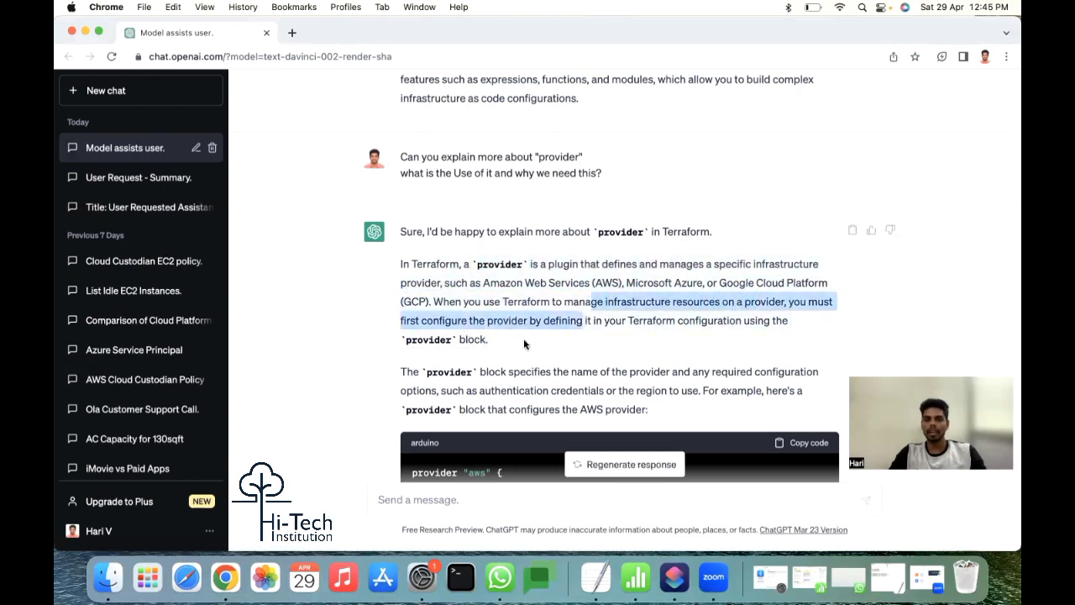
scroll(495, 319, down, 5)
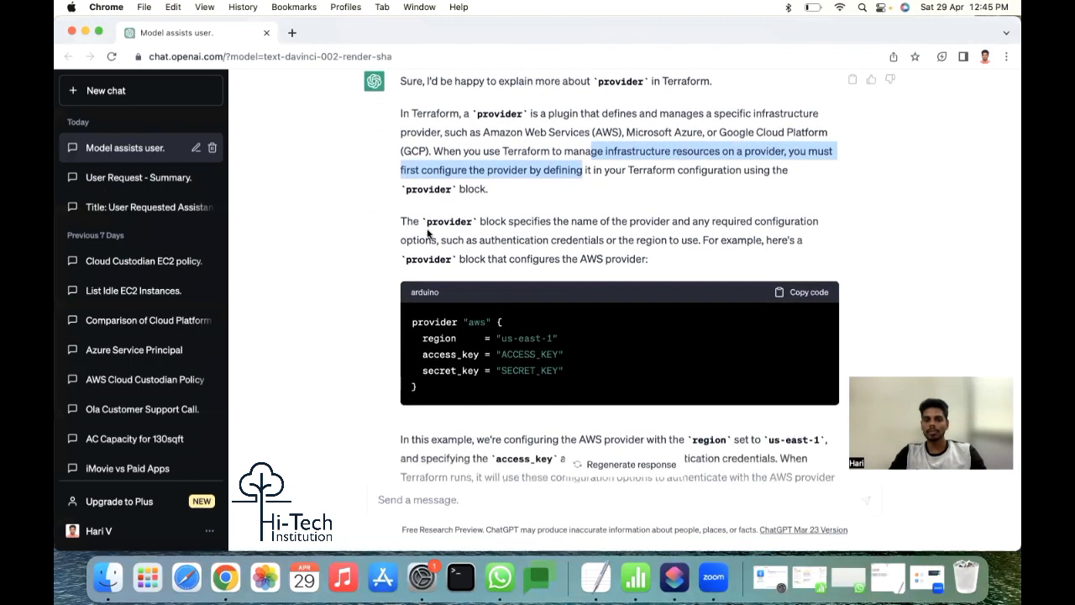
drag(427, 222, 639, 292)
scroll(538, 277, down, 5)
scroll(583, 290, down, 2)
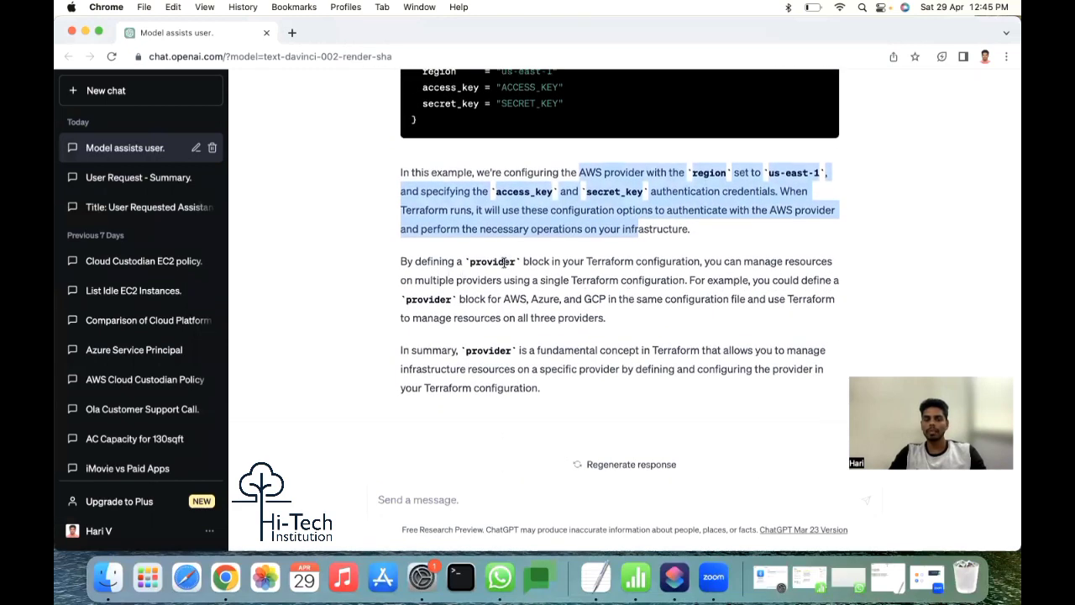
drag(505, 263, 639, 312)
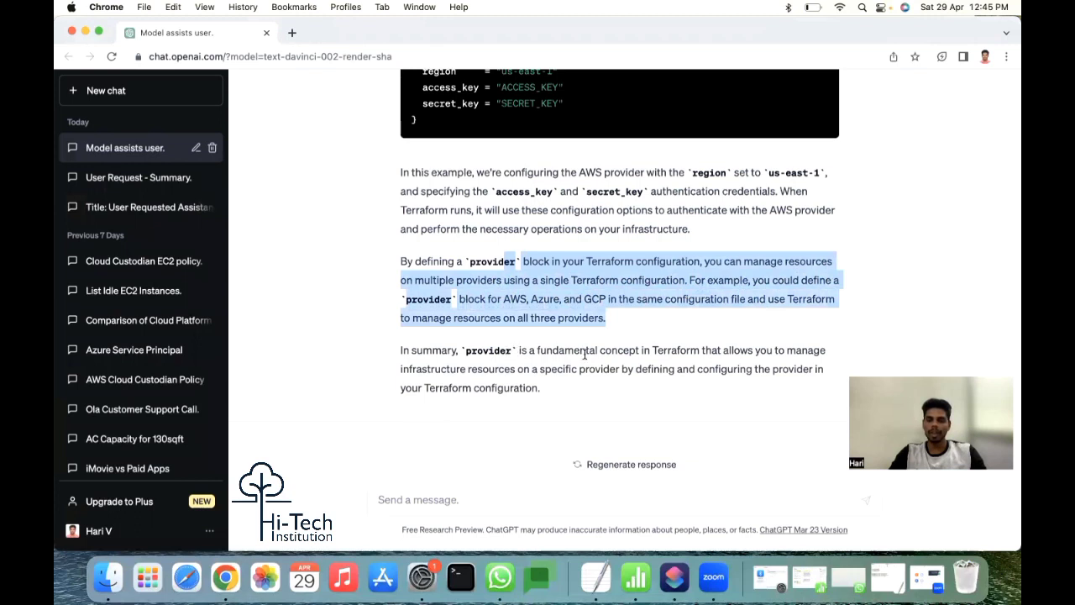
drag(575, 354, 751, 354)
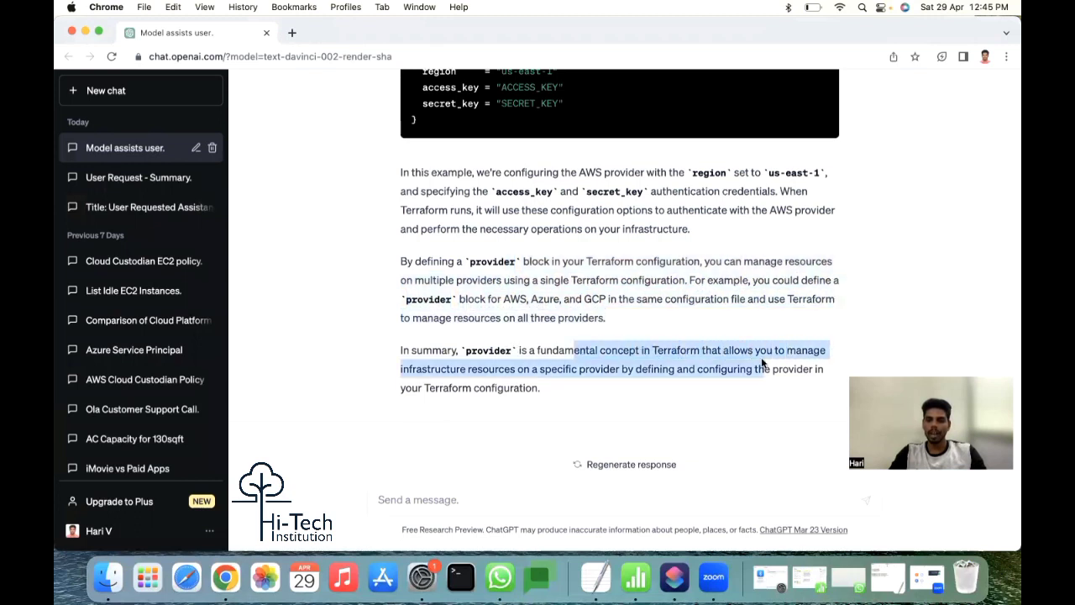
drag(710, 373, 521, 374)
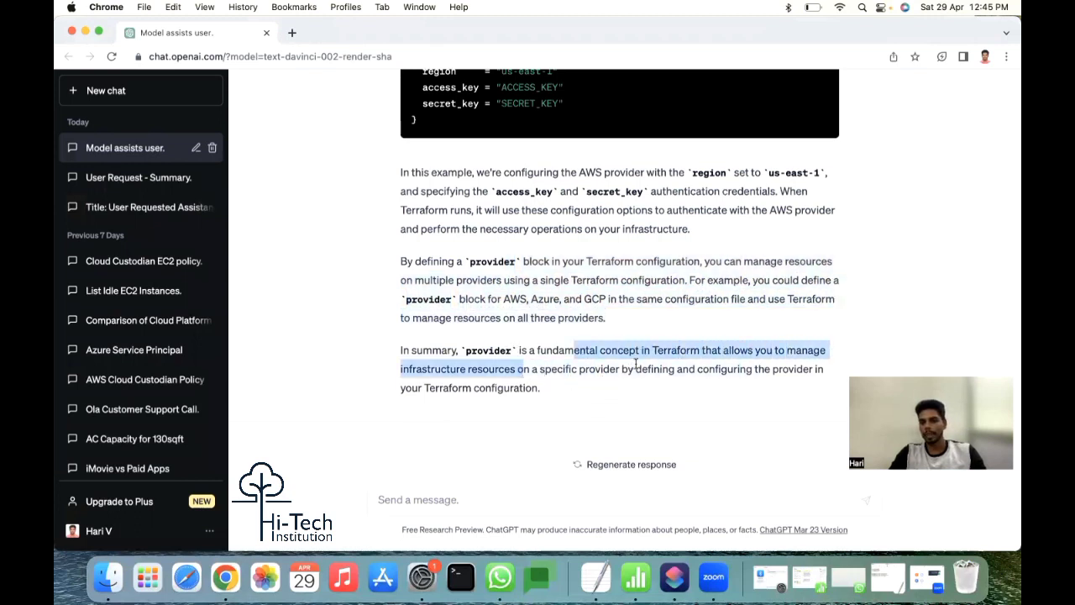
drag(636, 369, 681, 386)
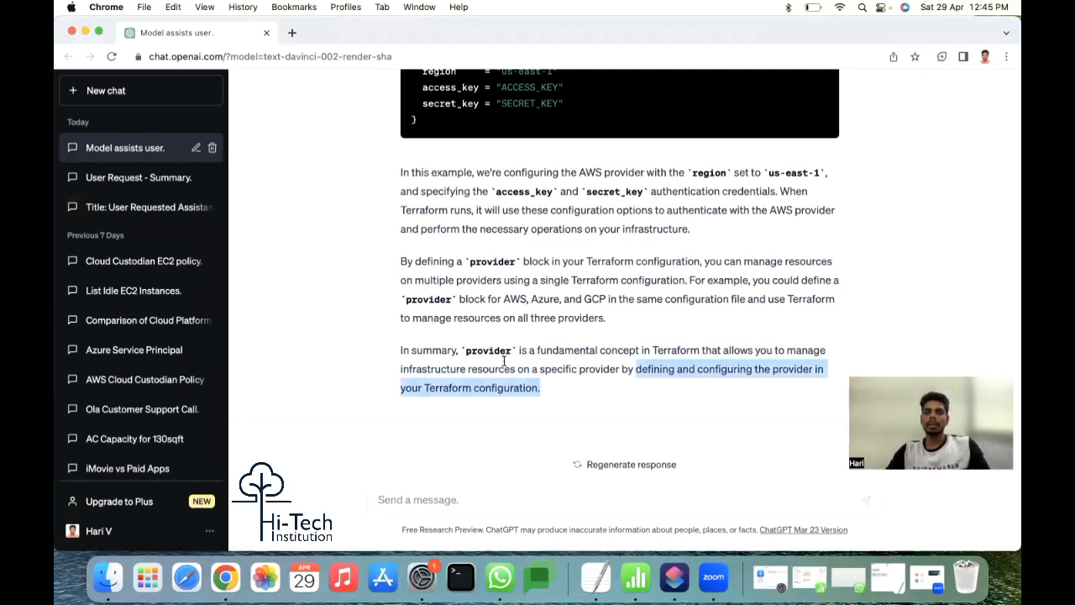
Copy "Learn Containerization" from the sixth item of the DevOps roadmap earlier in the conversation
scroll(464, 289, up, 5)
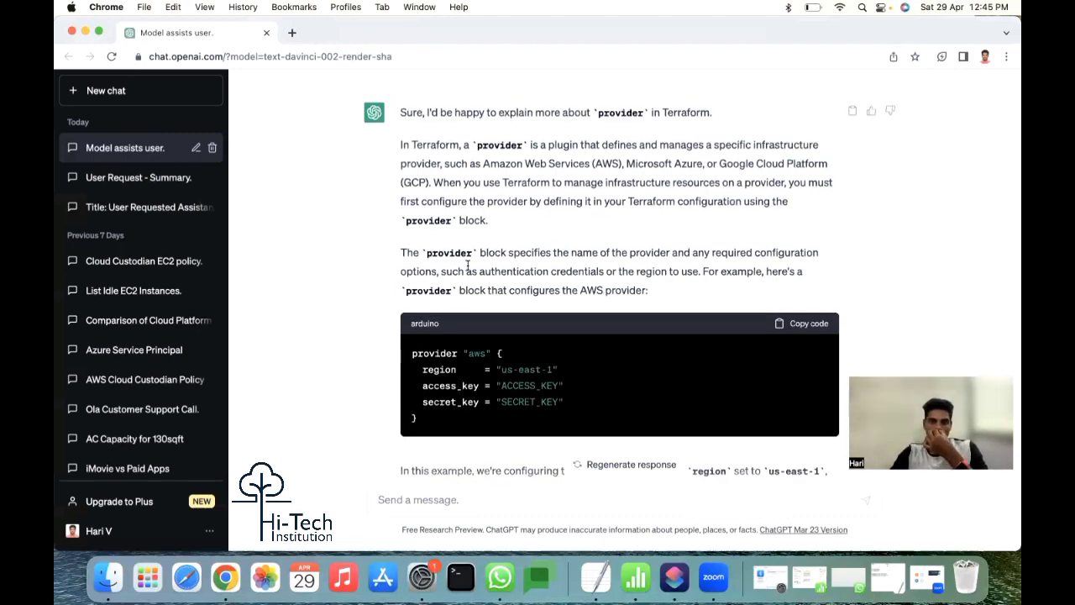
scroll(467, 265, up, 3)
scroll(467, 264, down, 6)
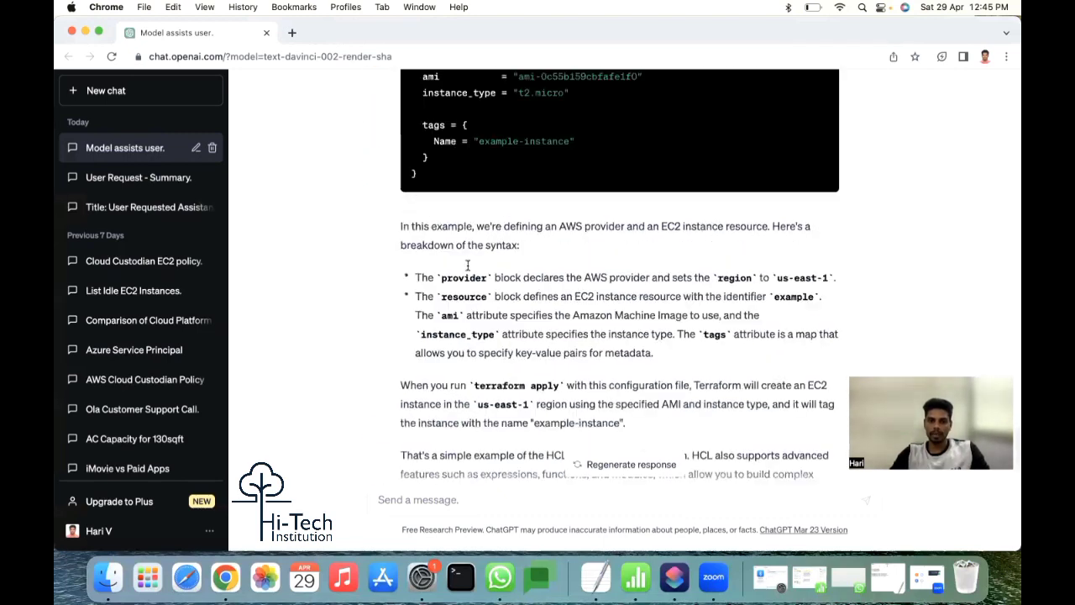
scroll(467, 264, up, 3)
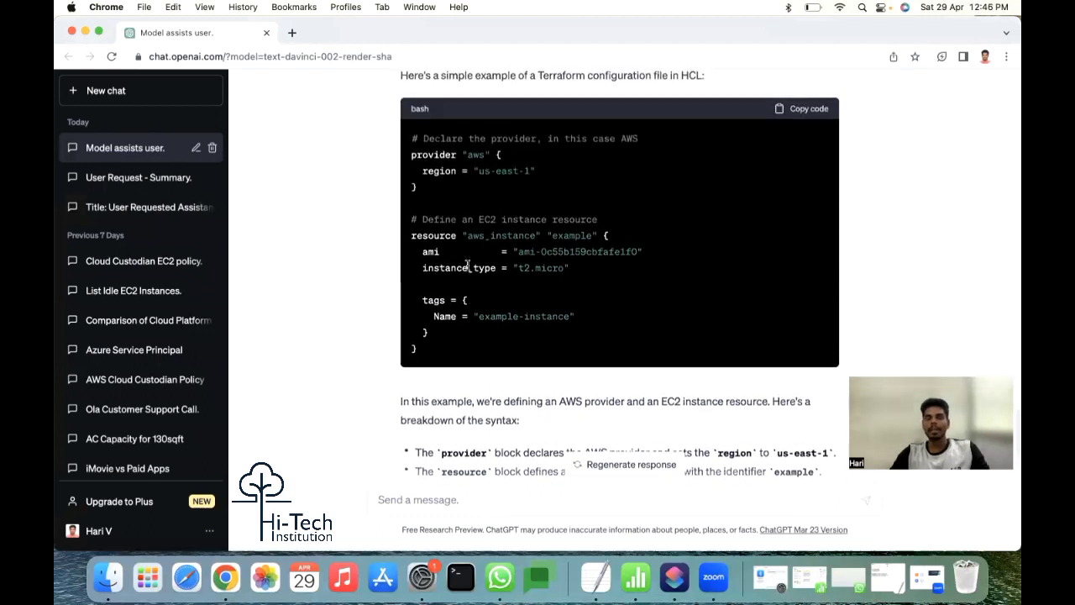
scroll(467, 266, up, 1)
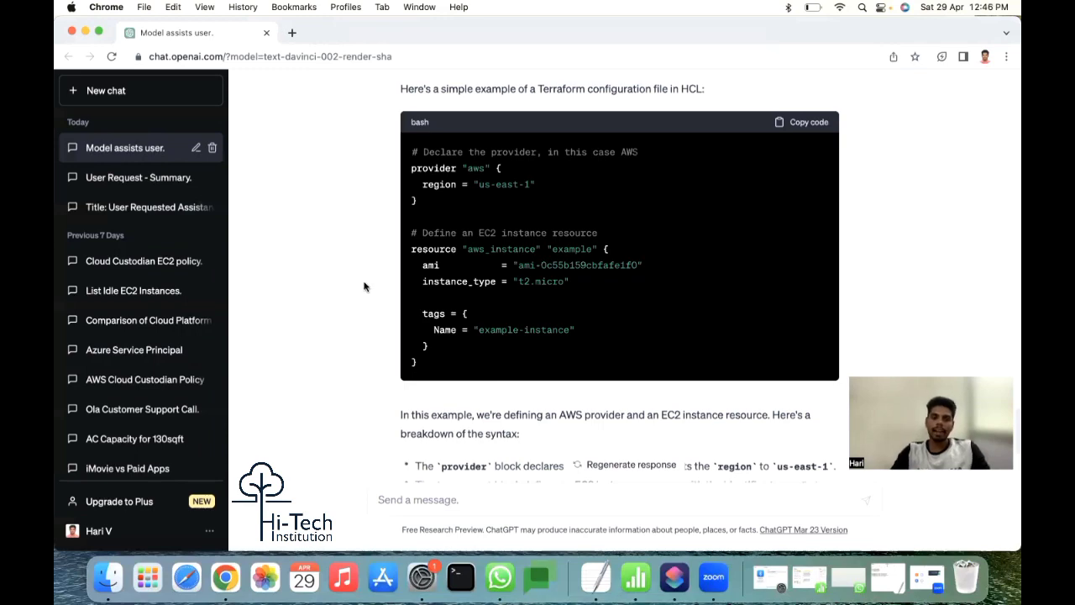
scroll(364, 288, down, 20)
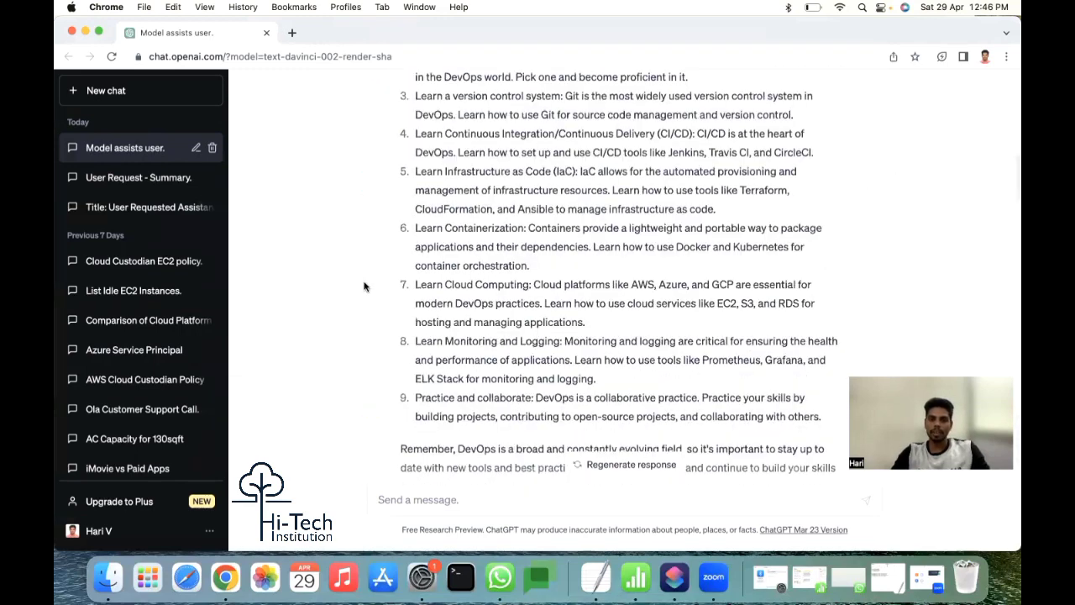
scroll(363, 286, up, 5)
scroll(364, 287, down, 5)
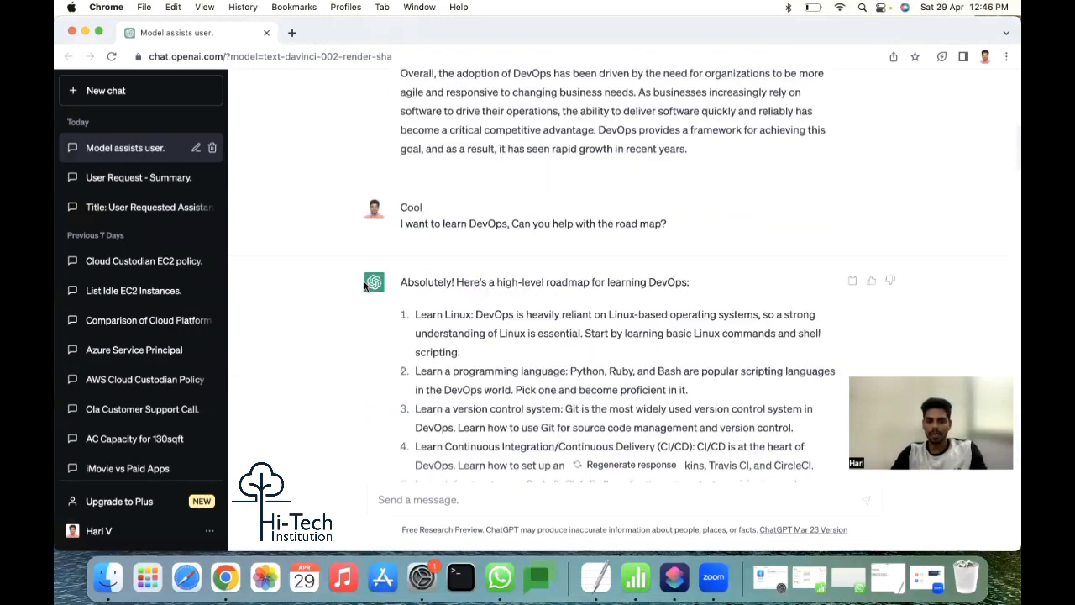
drag(564, 262, 473, 259)
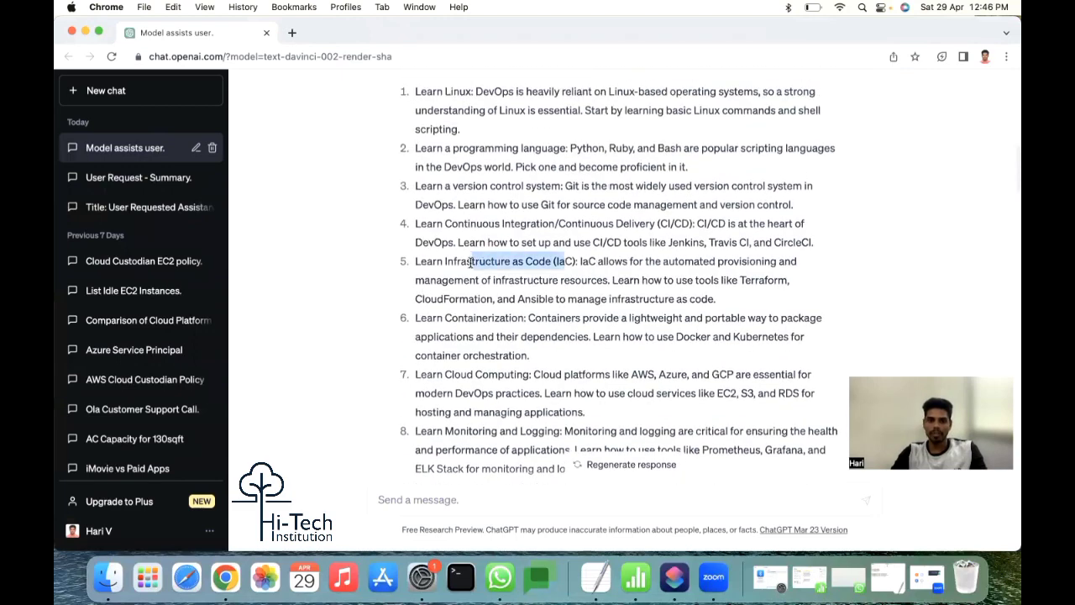
scroll(371, 324, down, 1)
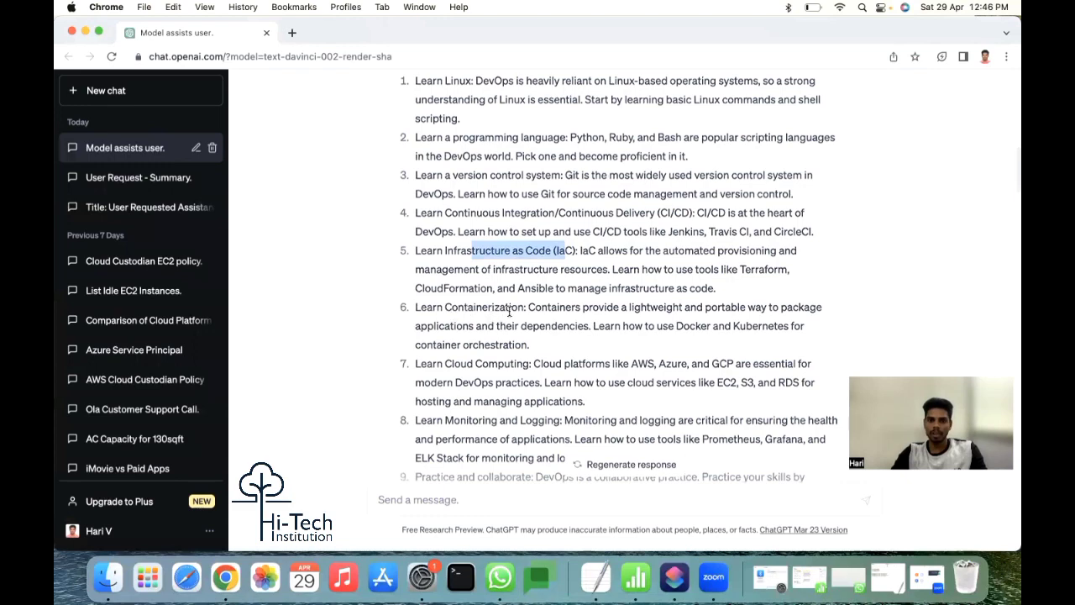
drag(526, 307, 418, 308)
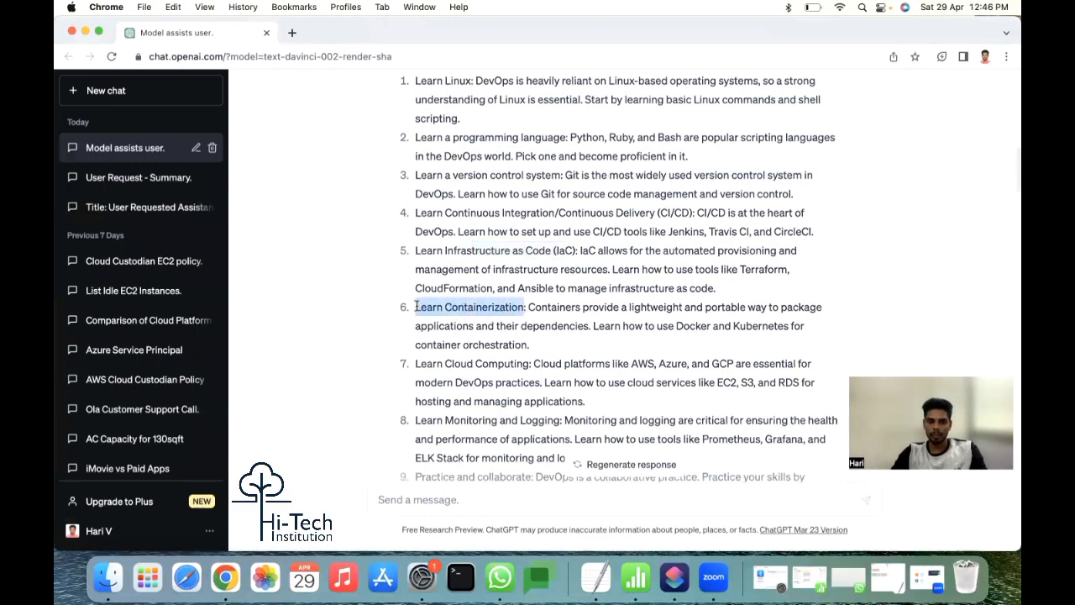
Draft the message "I would like to Learn Containerization?" using the copied roadmap phrase
scroll(417, 308, down, 20)
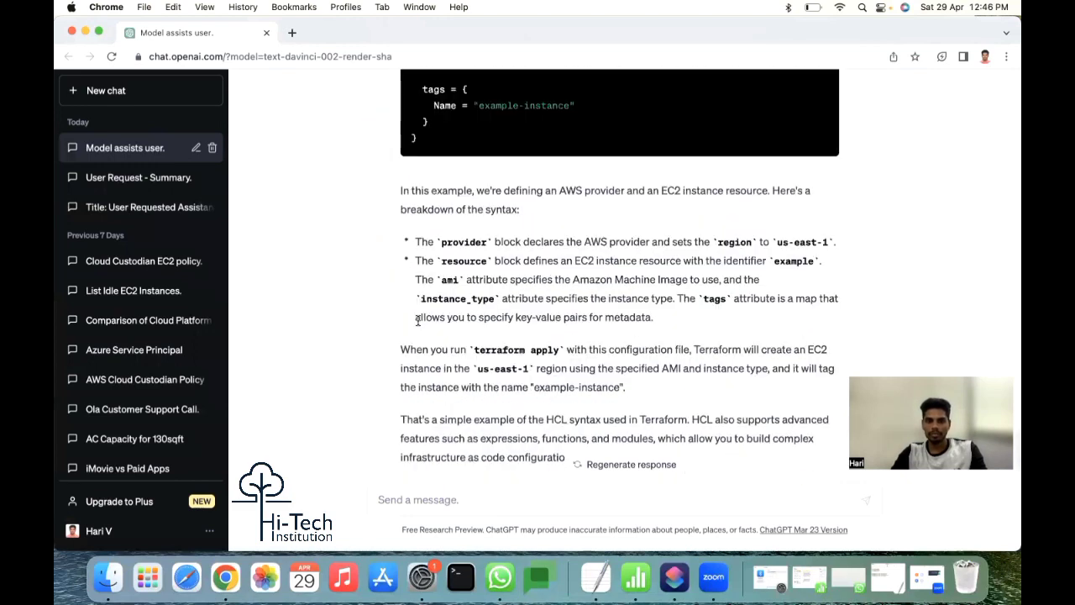
click(451, 501)
text(I would like to learn)
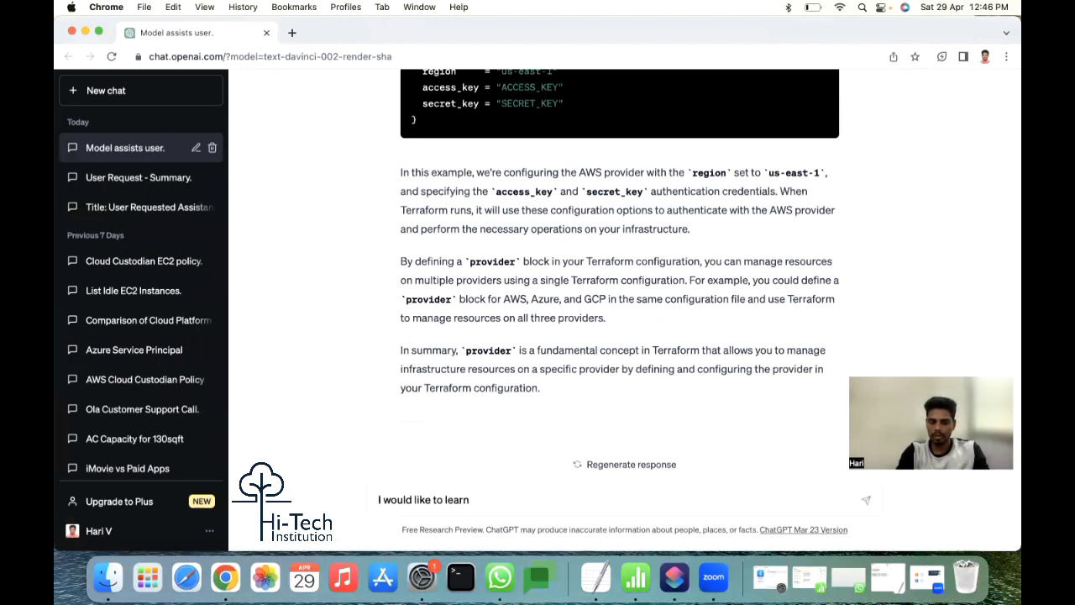
key(BackSpace)
key(BackSpace)
key(BackSpace)
key(BackSpace)
key(BackSpace)
text(Learn Containerization?)
Add the second line "Can you pls suggest the tool name to kick start." to the drafted containerization message and send it
key(shift+Return)
text(Can you)
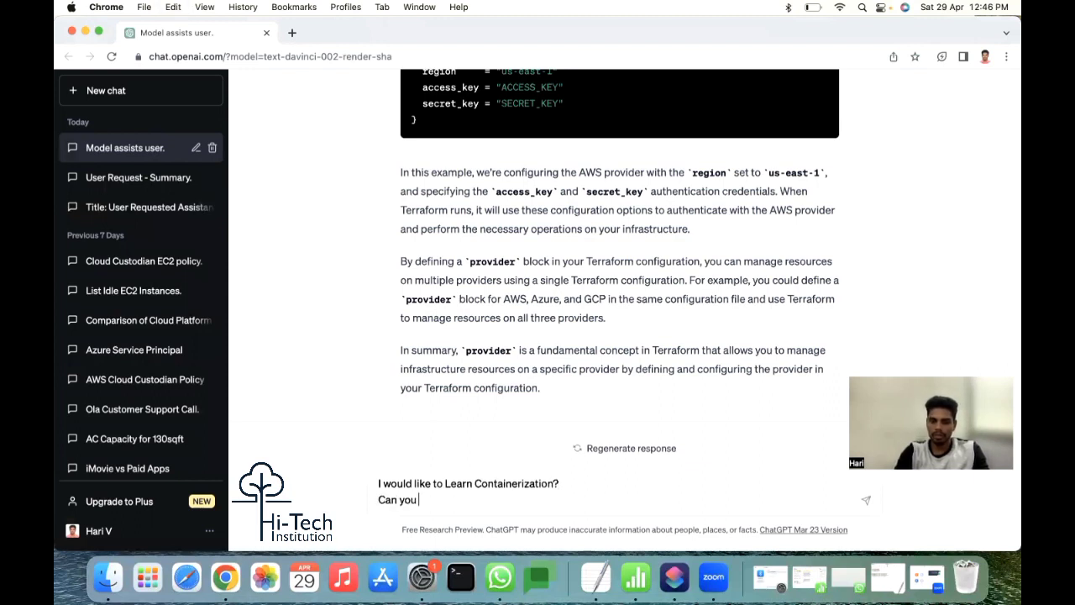
text( pls suggest)
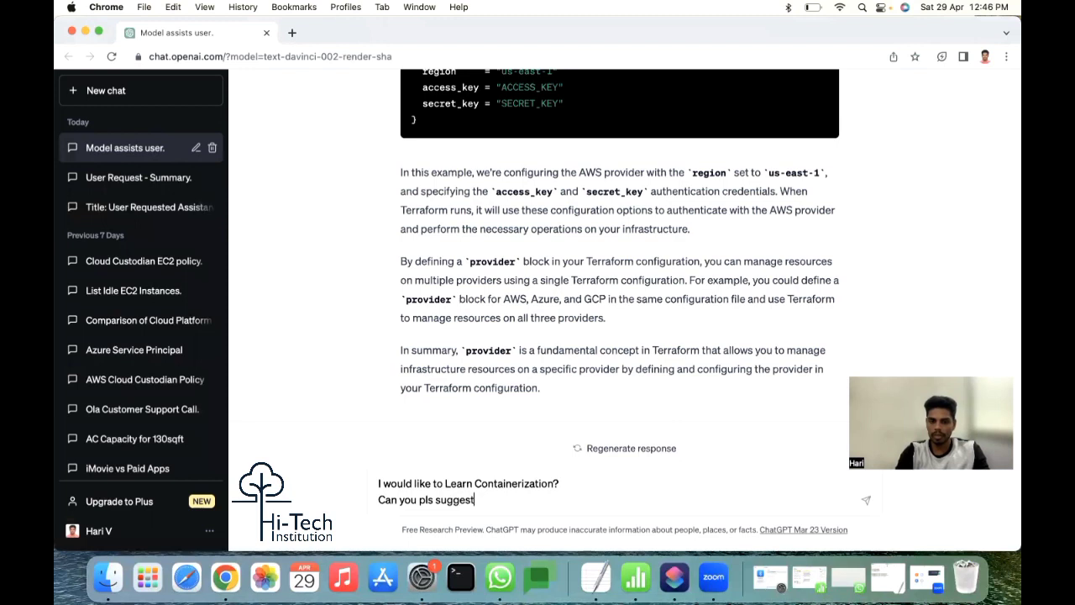
text( the tool name)
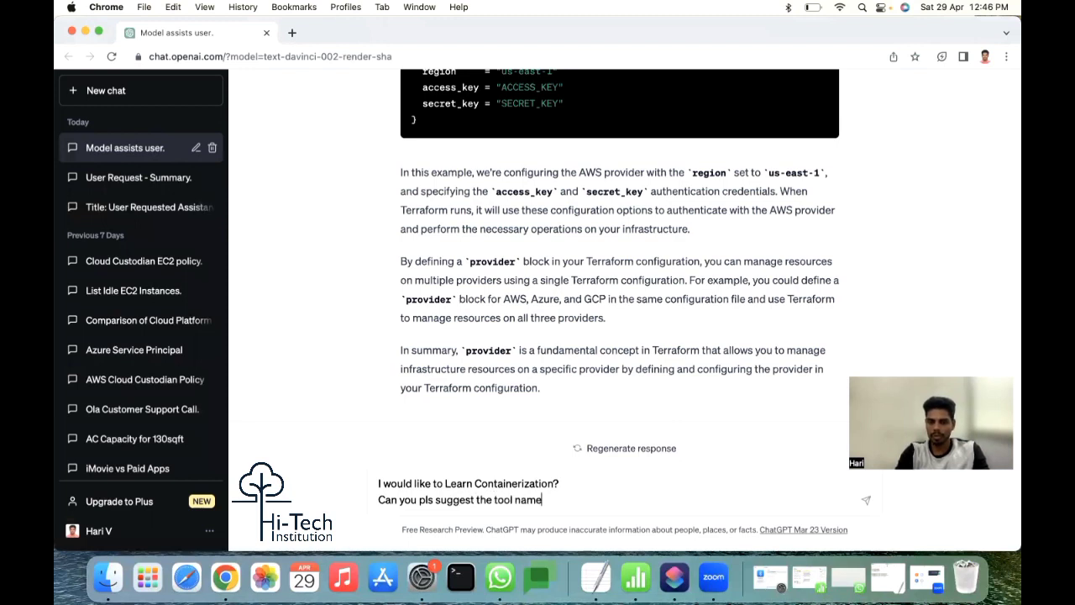
text( to kick s)
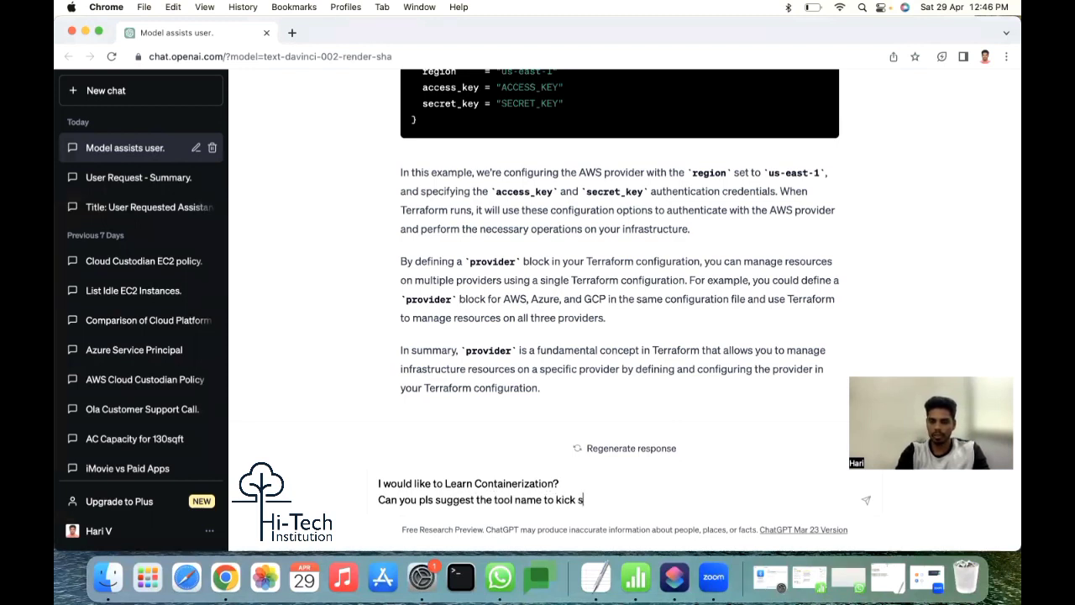
text(tart.)
key(Return)
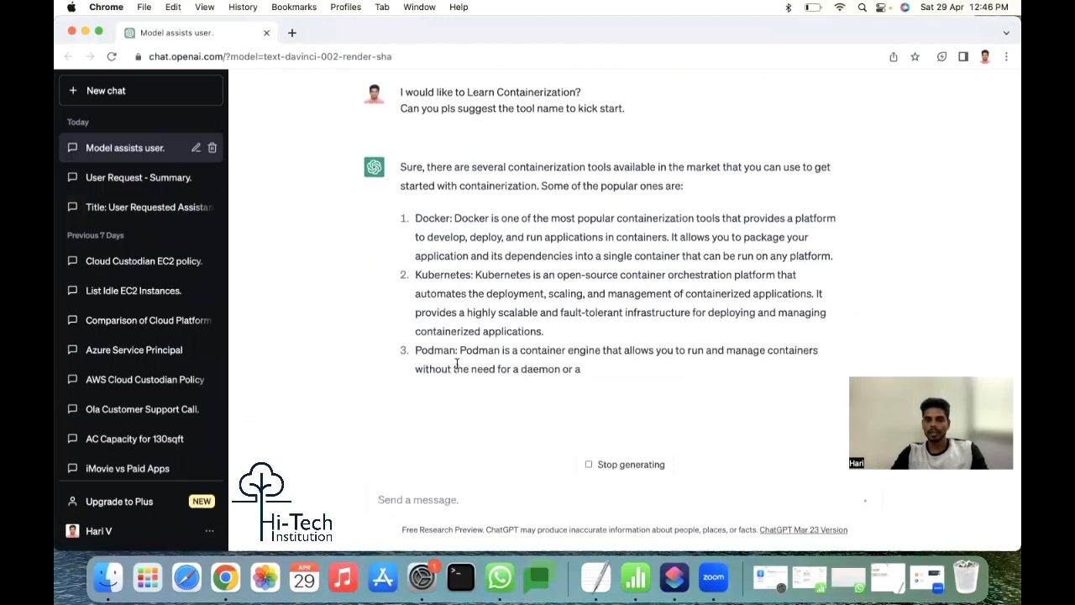
Examine the list of suggested containerization tools, highlighting the Docker and Kubernetes descriptions
double_click(447, 351)
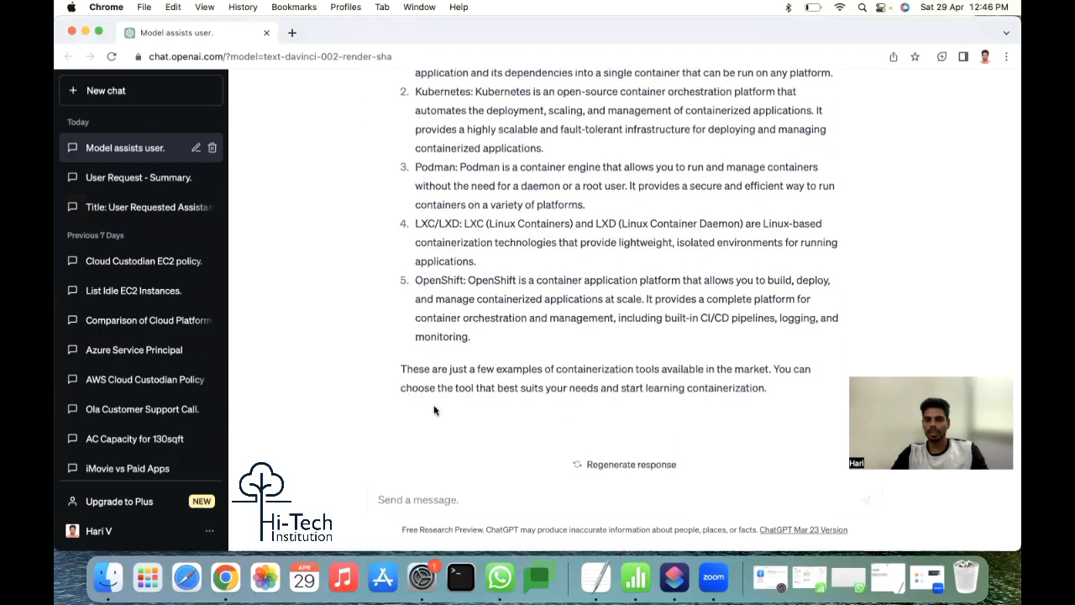
scroll(346, 389, up, 3)
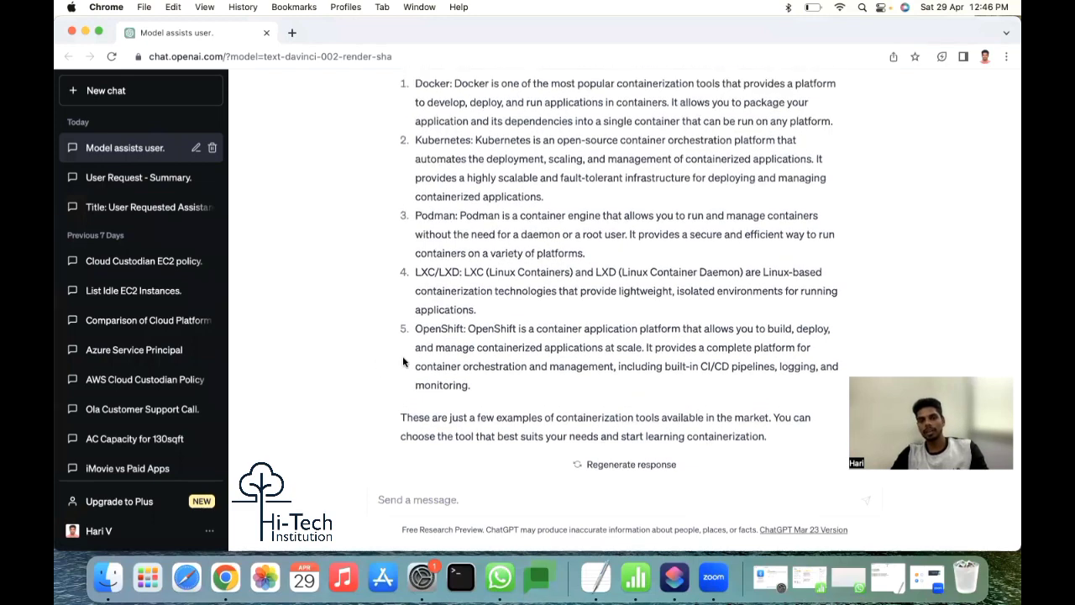
mouse_move(426, 206)
mouse_down()
mouse_move(473, 292)
mouse_move(510, 294)
mouse_move(562, 320)
mouse_move(456, 217)
mouse_move(410, 203)
mouse_up()
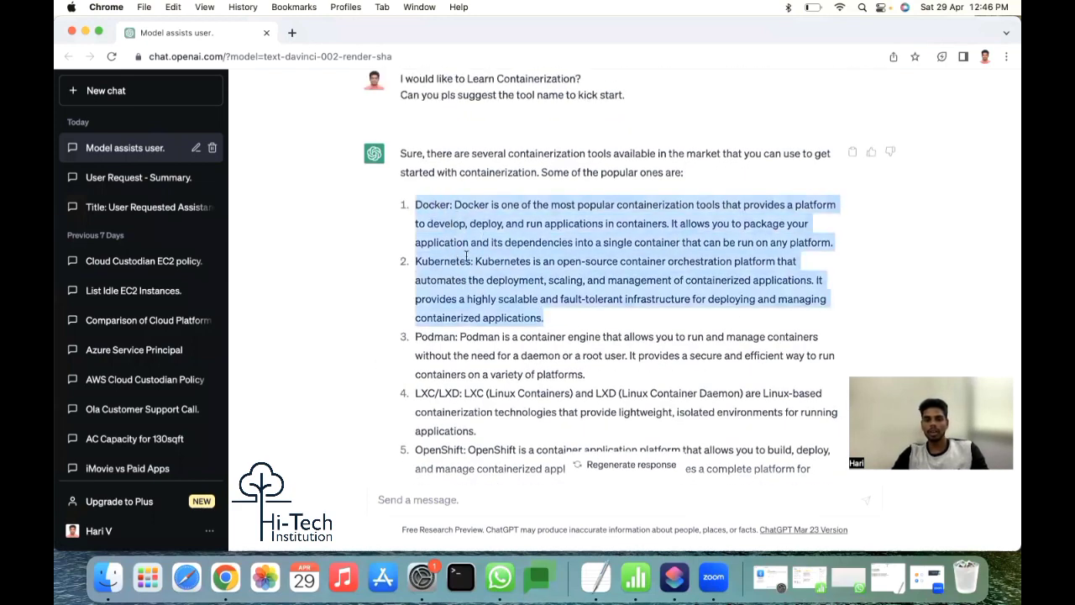
drag(521, 205, 605, 242)
drag(517, 263, 790, 299)
click(581, 326)
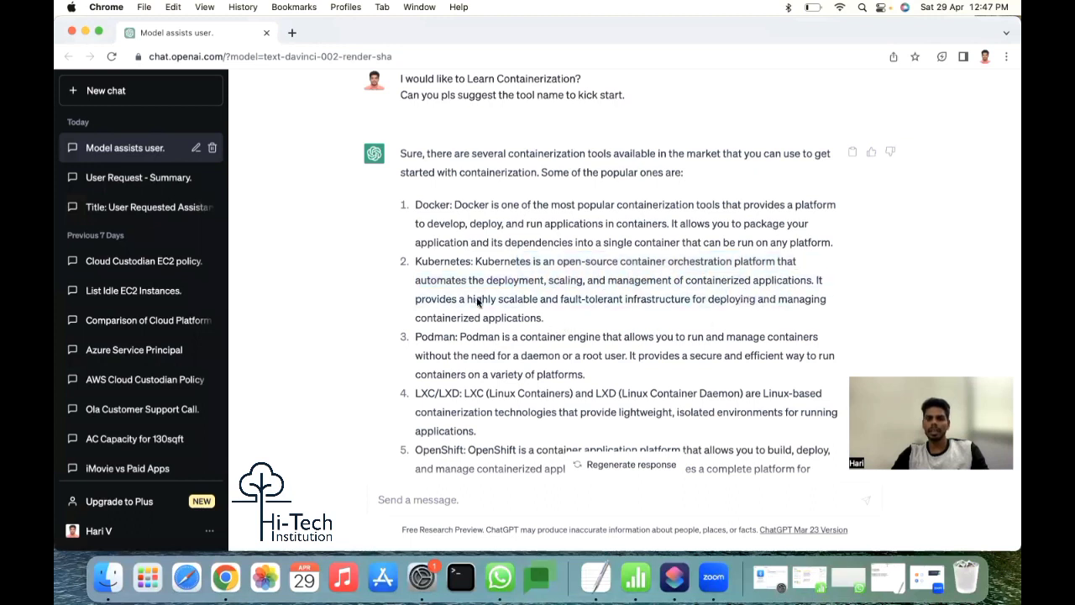
Ask "what is the diff between Docker and Kubernetes?" using the tool name copied from the first list item, and look over the answer
double_click(432, 204)
key(super+c)
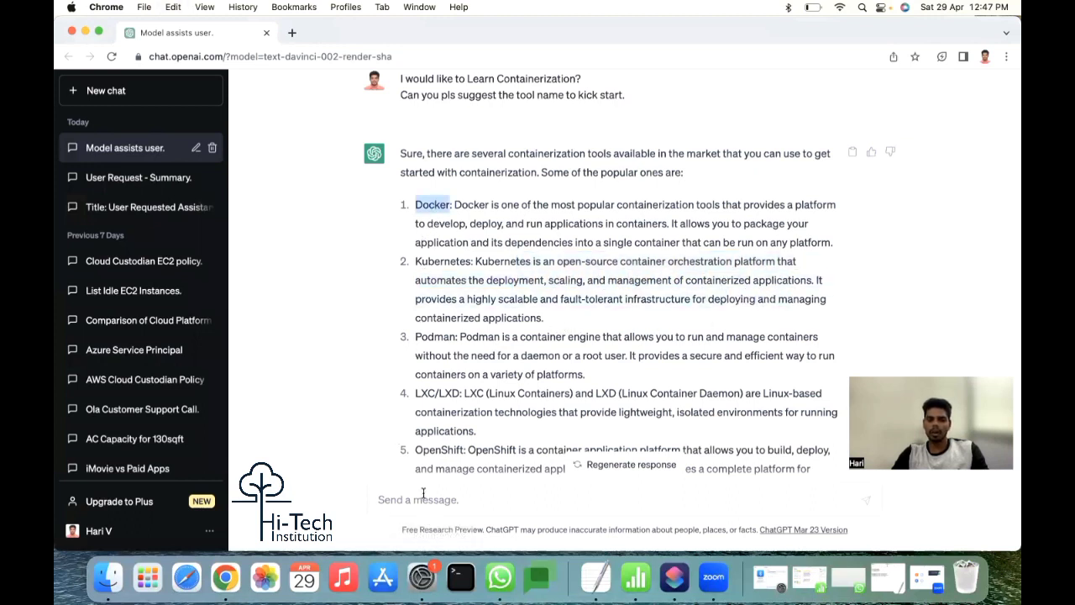
click(387, 500)
text(what is the )
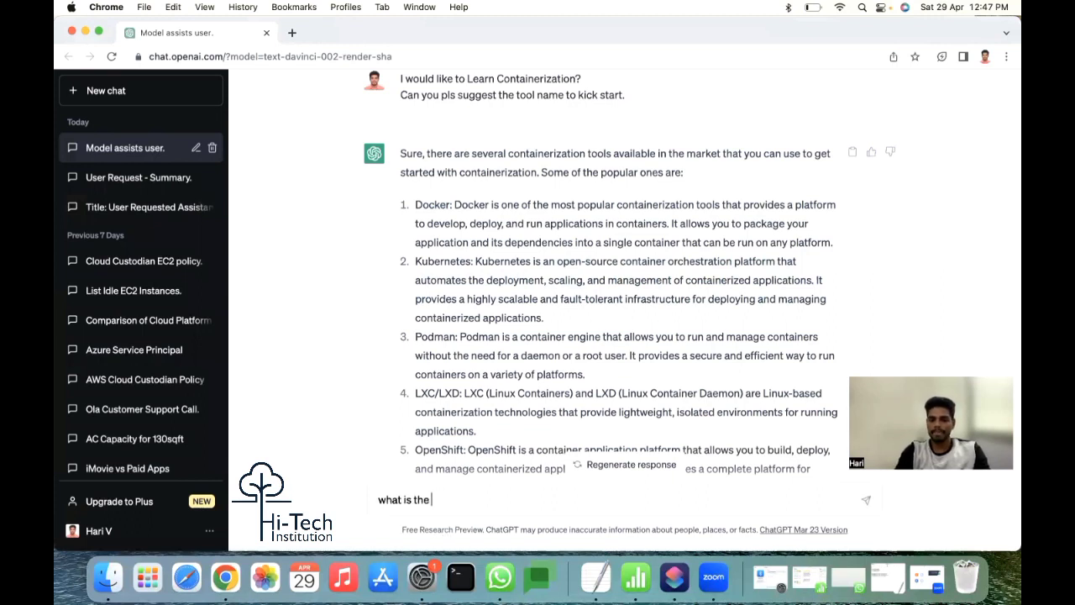
text(diff between)
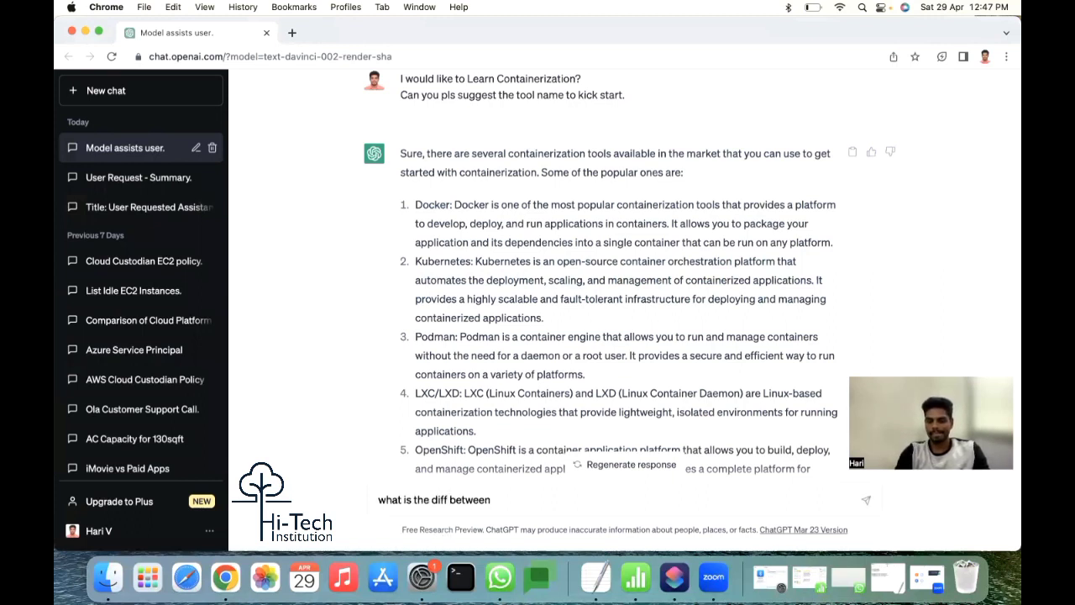
key(super+v)
text(and )
text(Kubern)
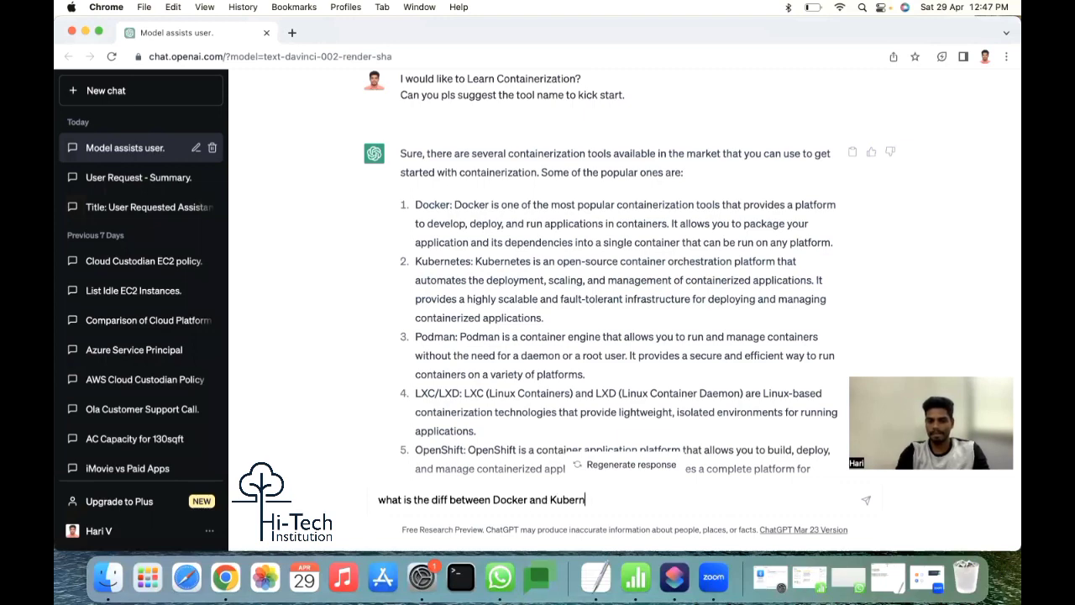
text(etes?)
key(Return)
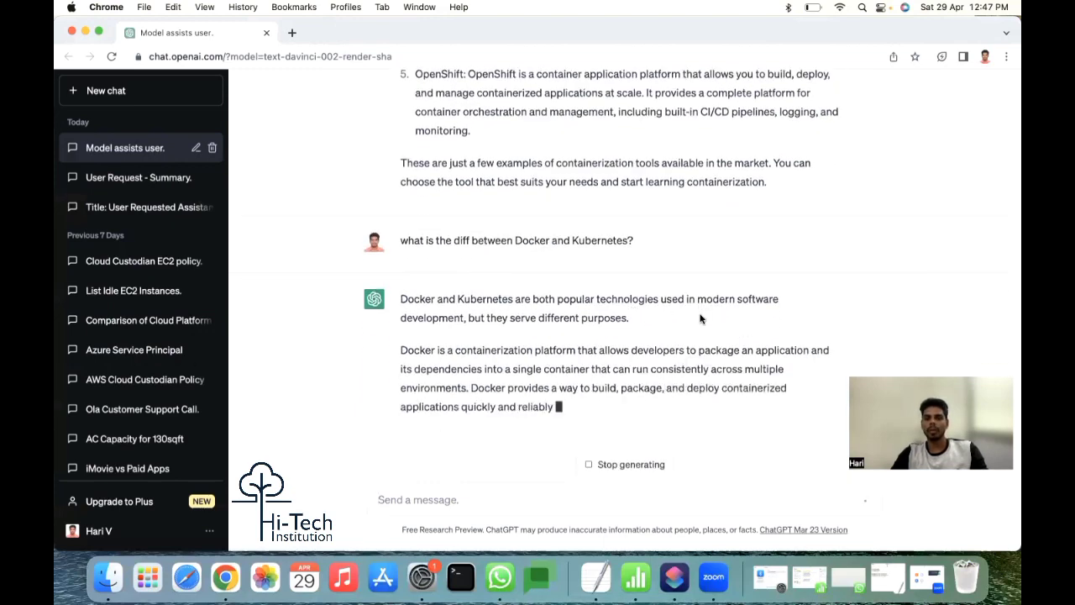
drag(442, 325, 504, 368)
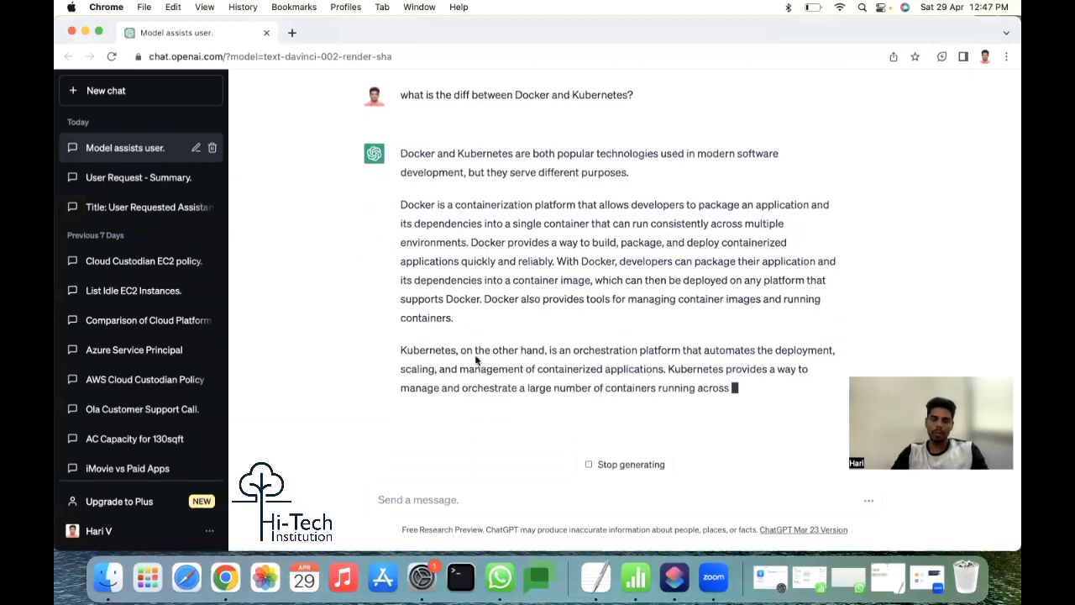
drag(466, 349, 471, 370)
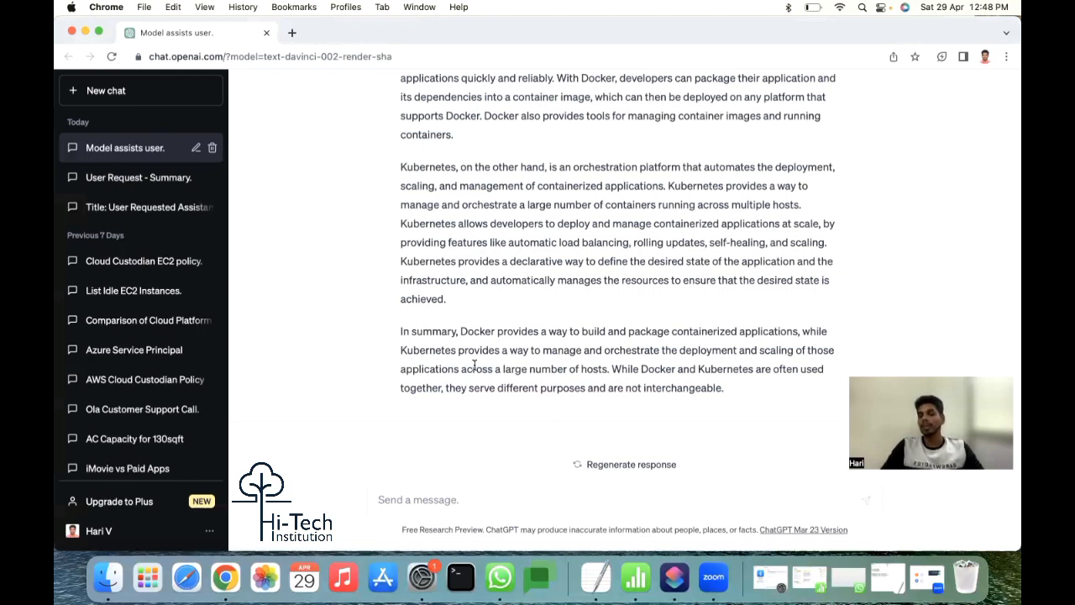
Draft the message "give the code for creating ec2 instance. i want to see the comparison", correcting the misspelled last word
click(438, 499)
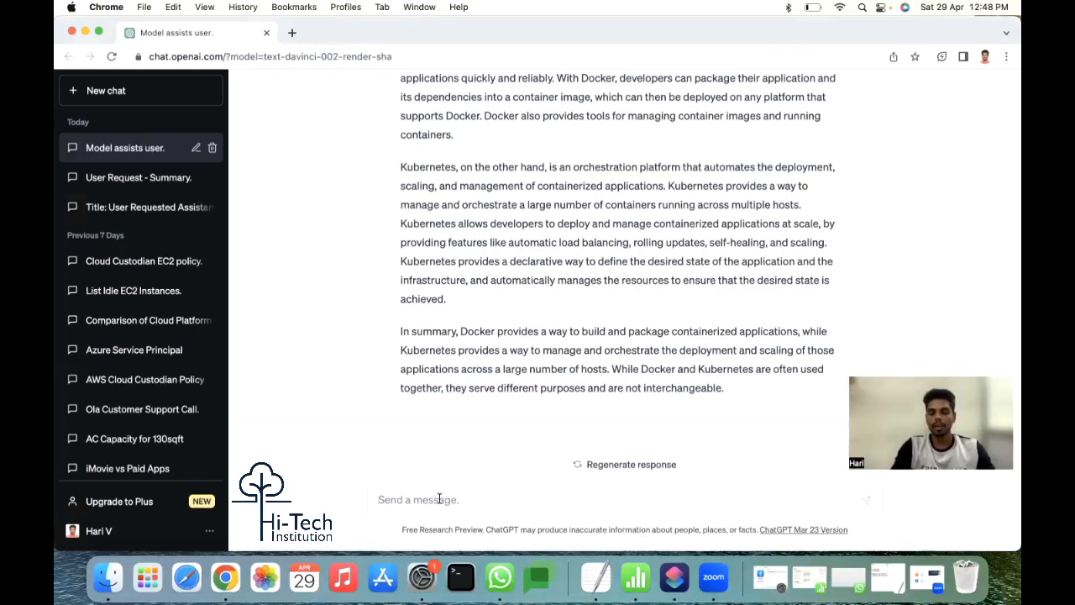
text(give th)
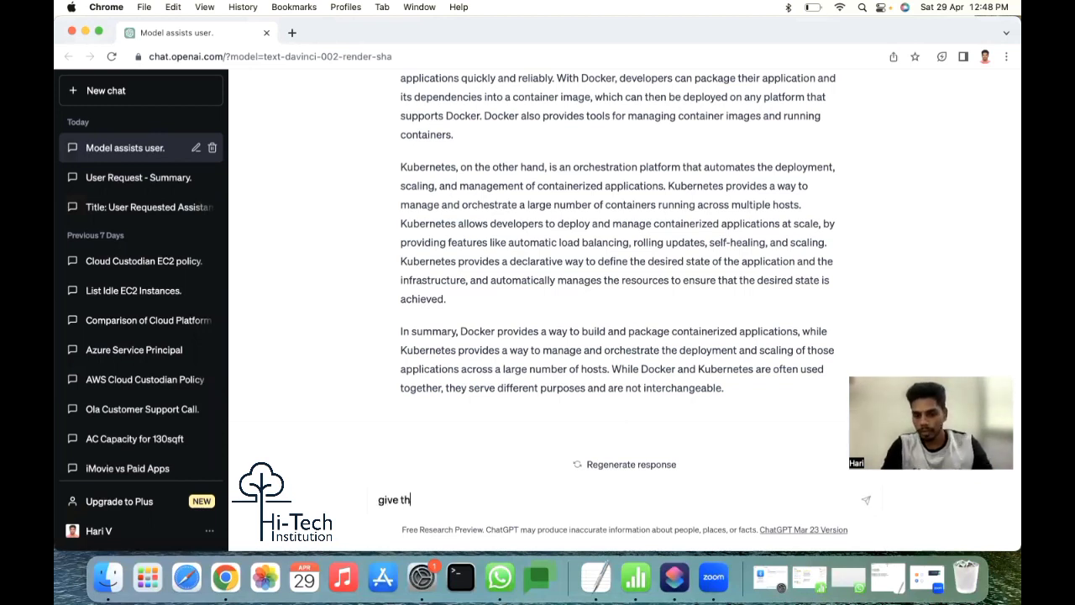
text(e code for c)
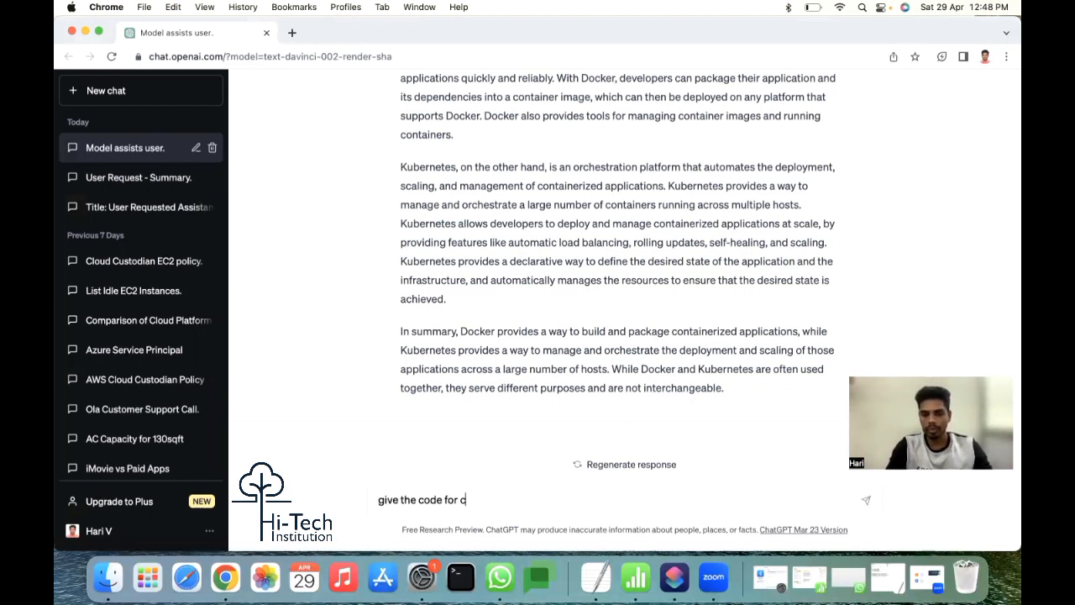
text(reating ec2 insta)
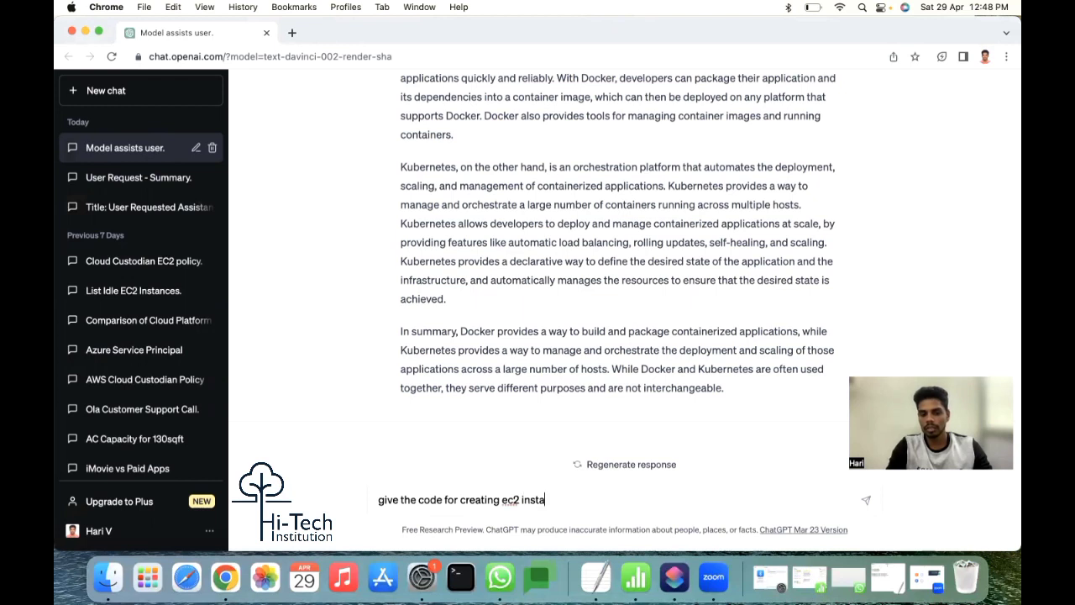
text(nce. i want to see t)
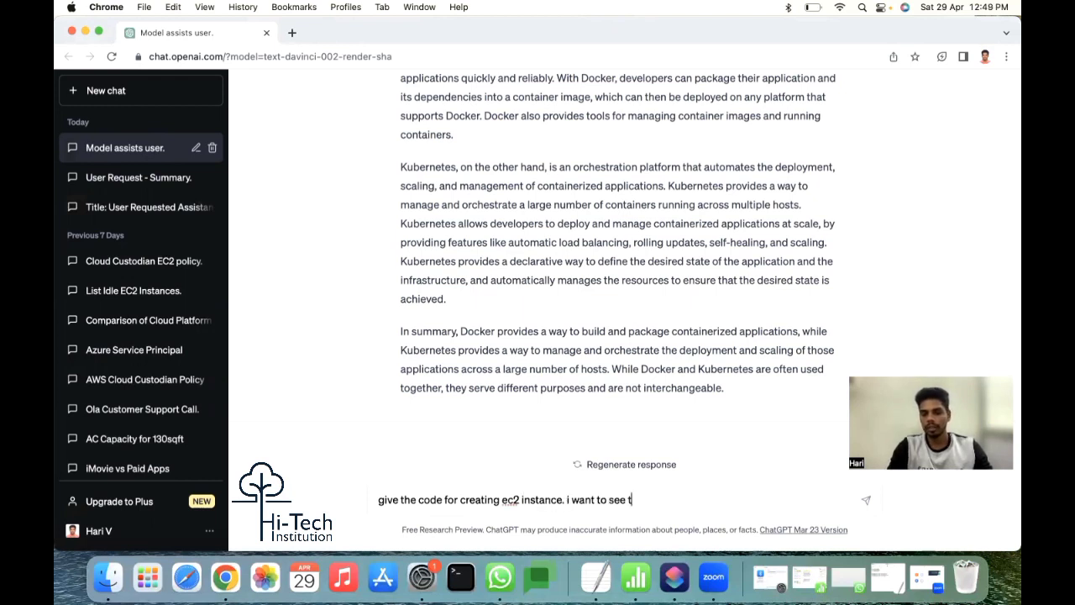
text(he compa)
key(BackSpace)
key(BackSpace)
text(maprision)
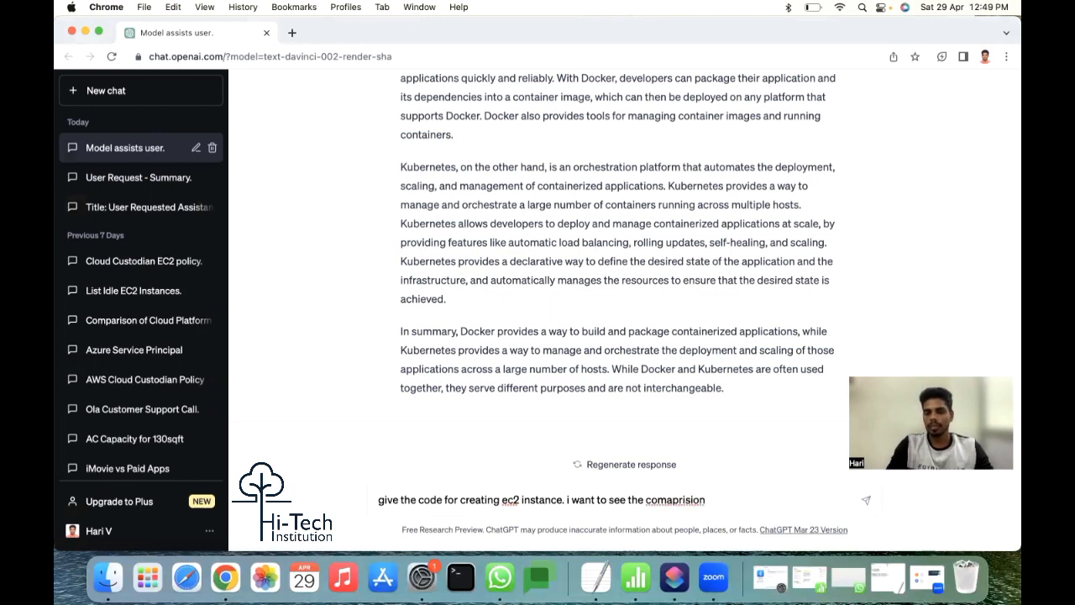
right_click(675, 500)
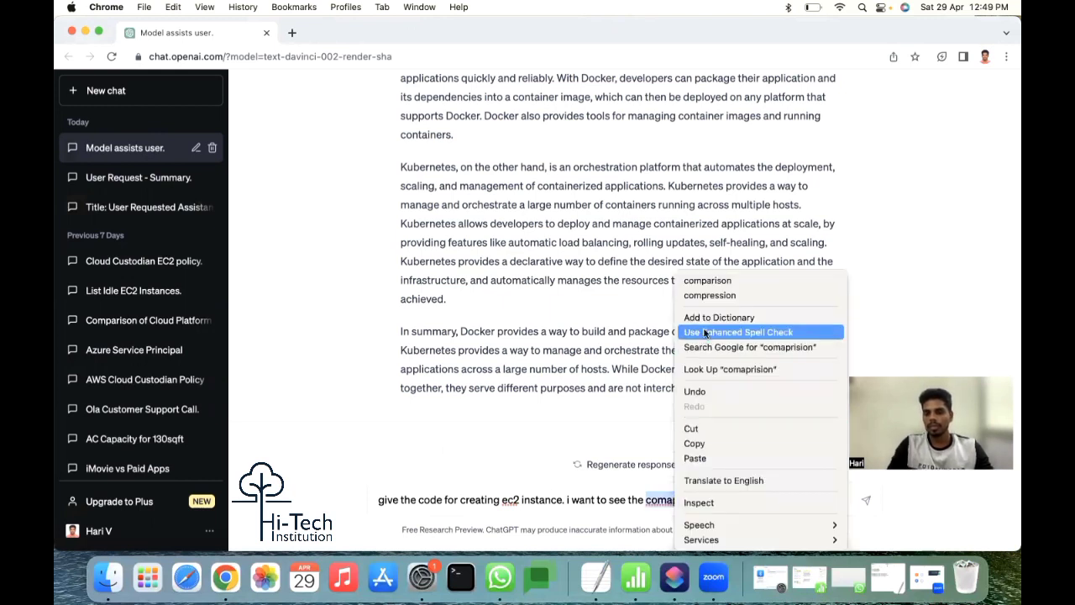
click(708, 281)
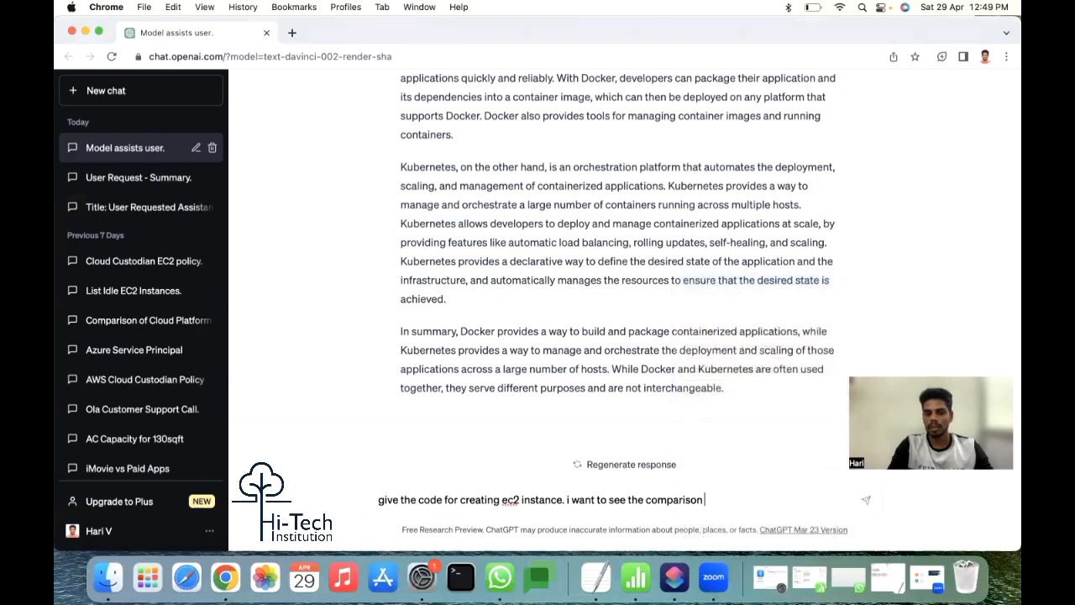
Complete the drafted request with "in terrafrom, cloud formation, Ansible, AWS CLI and python boto3" and send it
text(, cloud formation,)
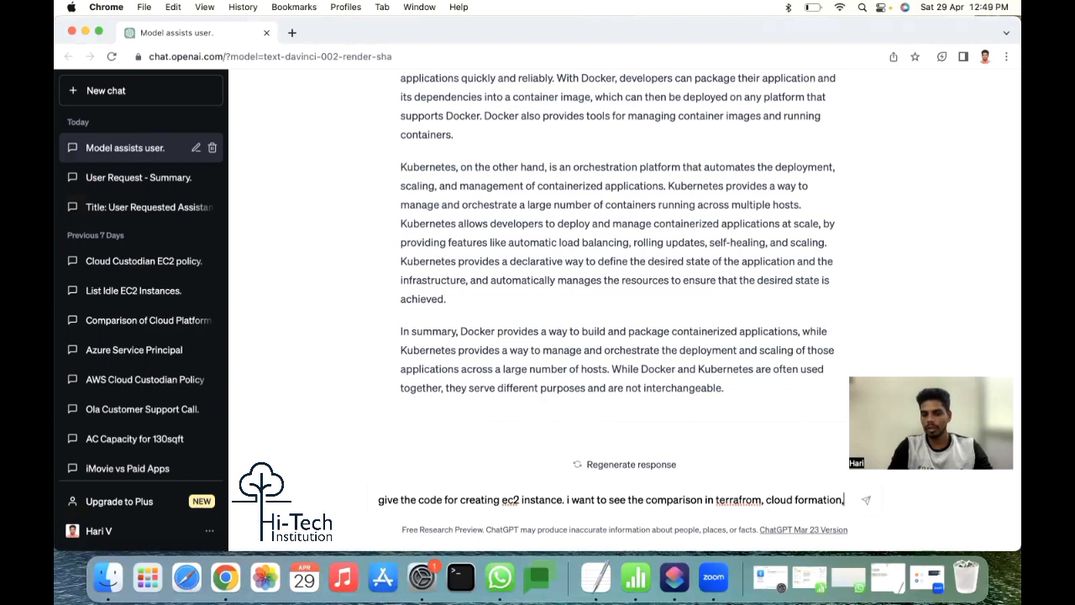
text( Ansible, AWS C)
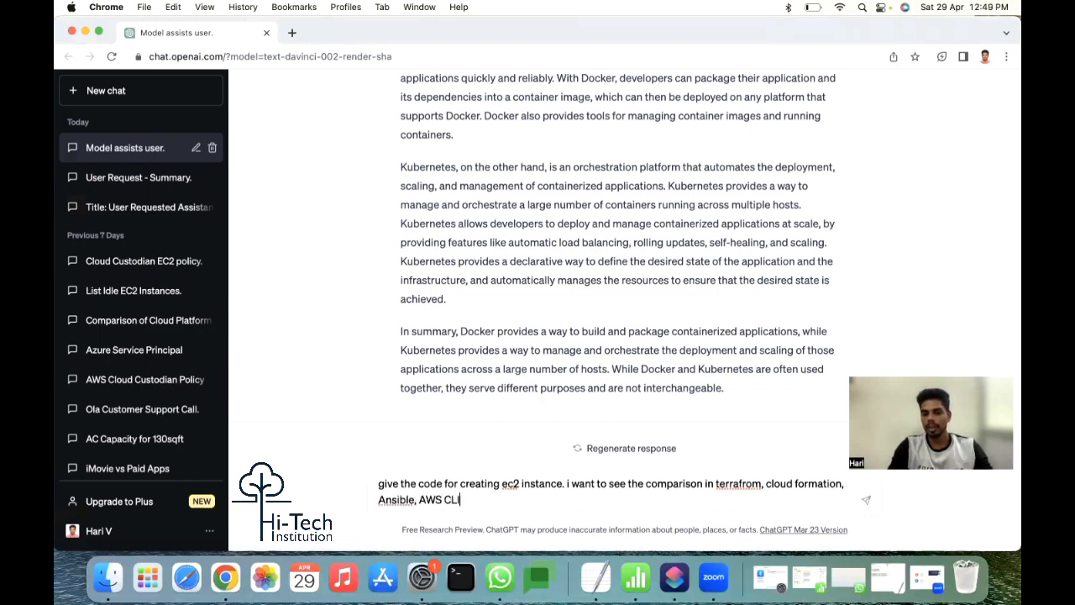
text(LI and python)
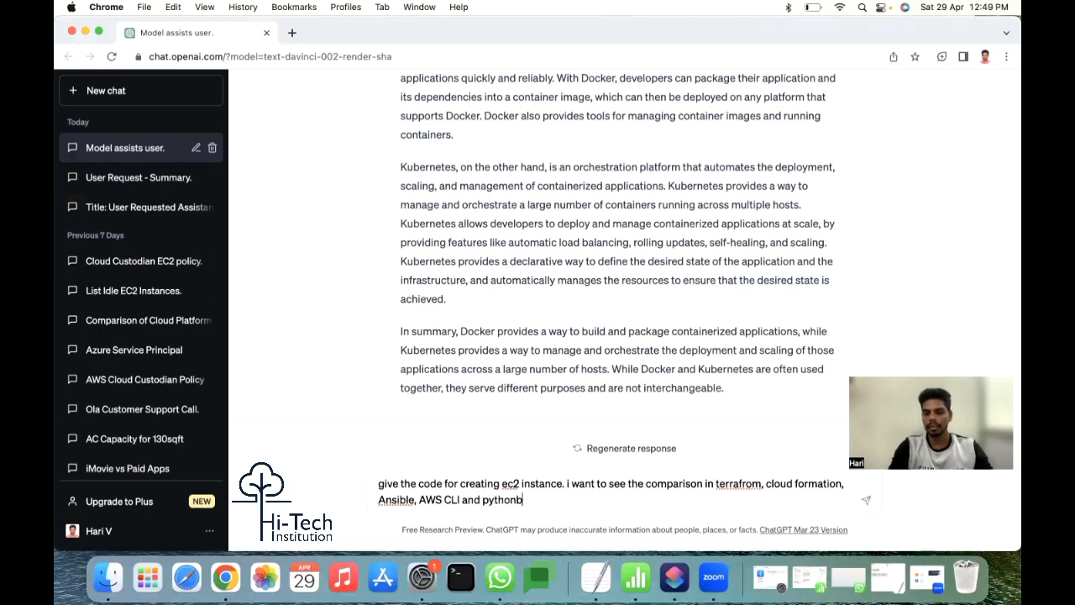
text( boto3)
key(Return)
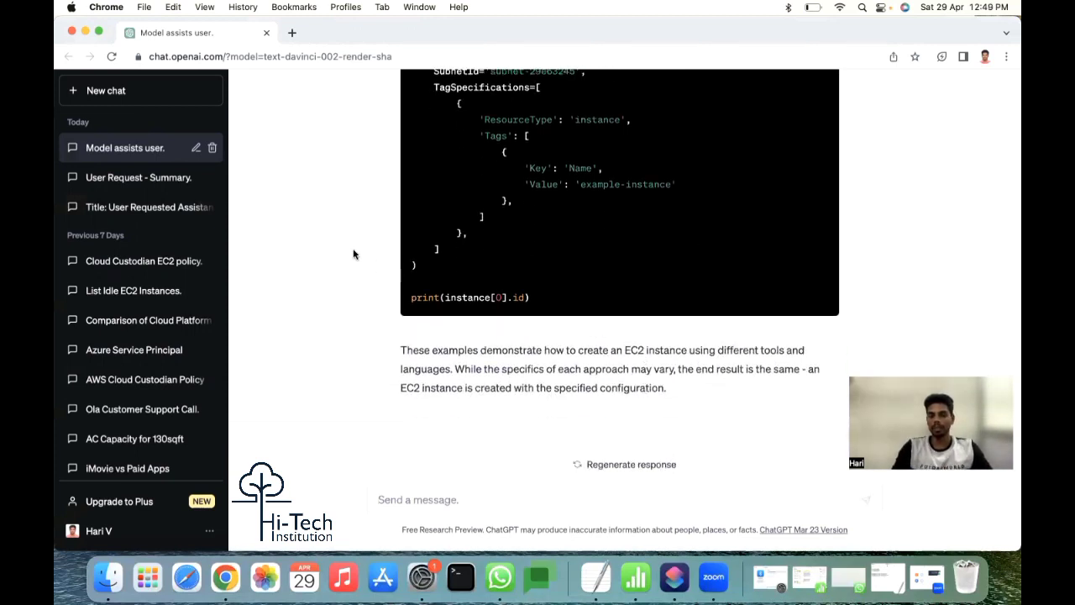
Review the EC2 code answer from its beginning, highlighting the introductory sentence and looking over the Terraform example
scroll(356, 256, up, 10)
scroll(355, 263, up, 10)
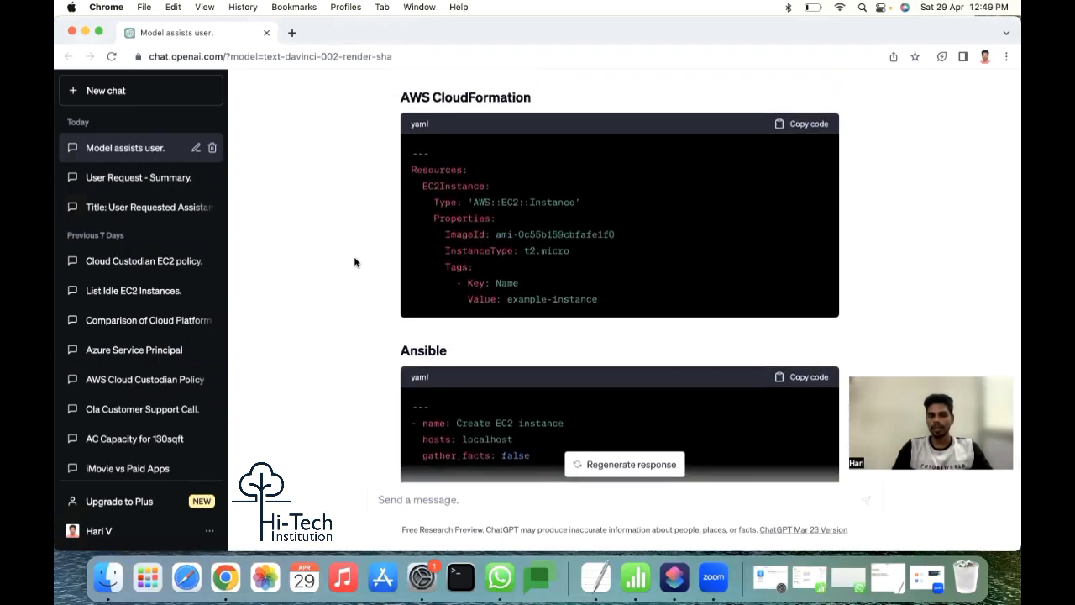
scroll(354, 263, down, 1)
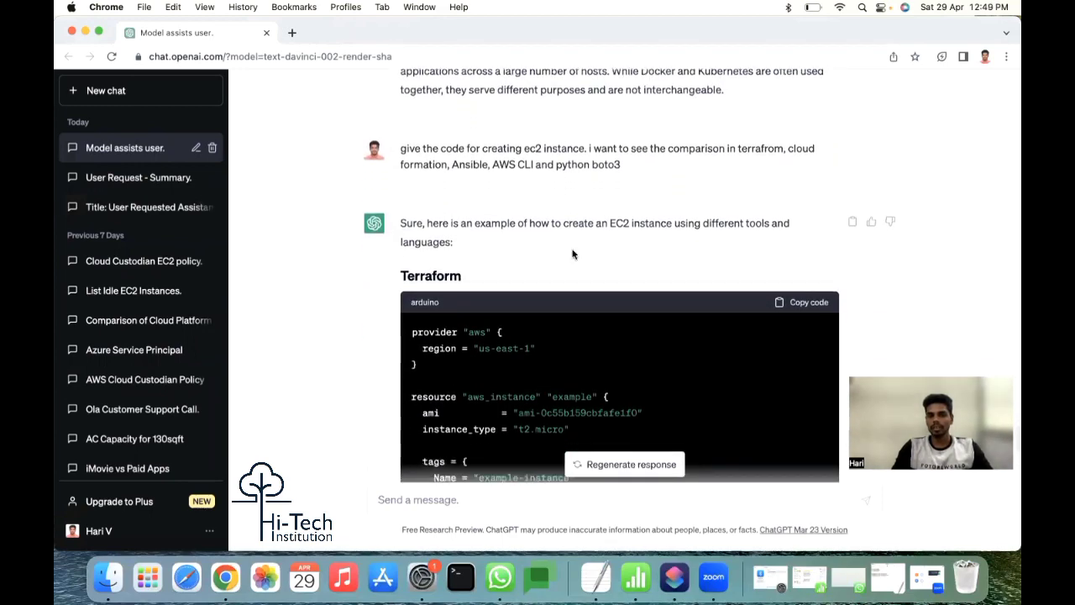
drag(509, 223, 553, 237)
scroll(470, 303, down, 3)
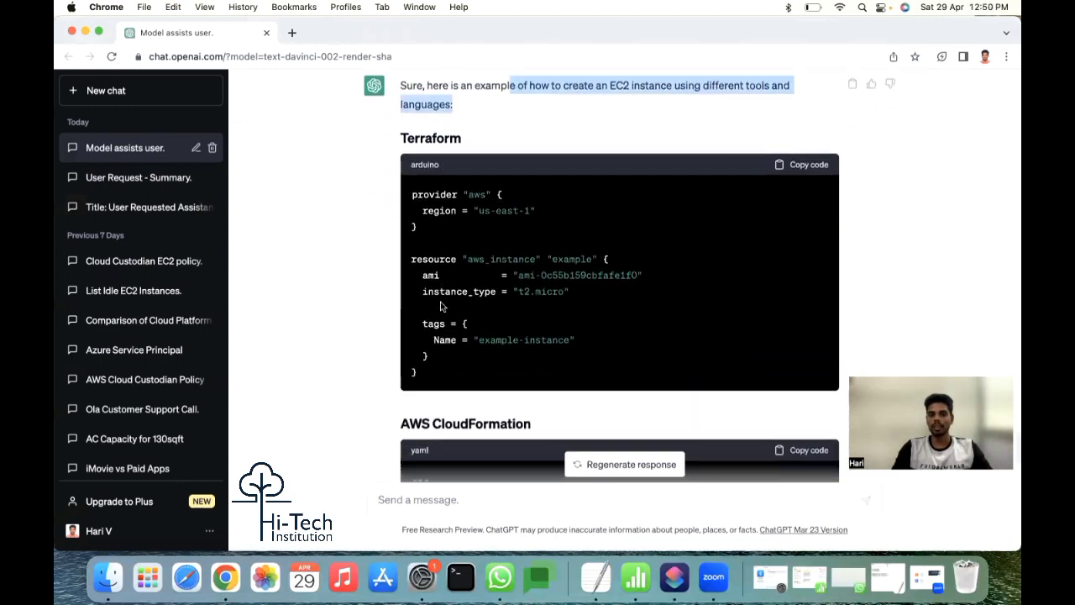
scroll(349, 315, down, 10)
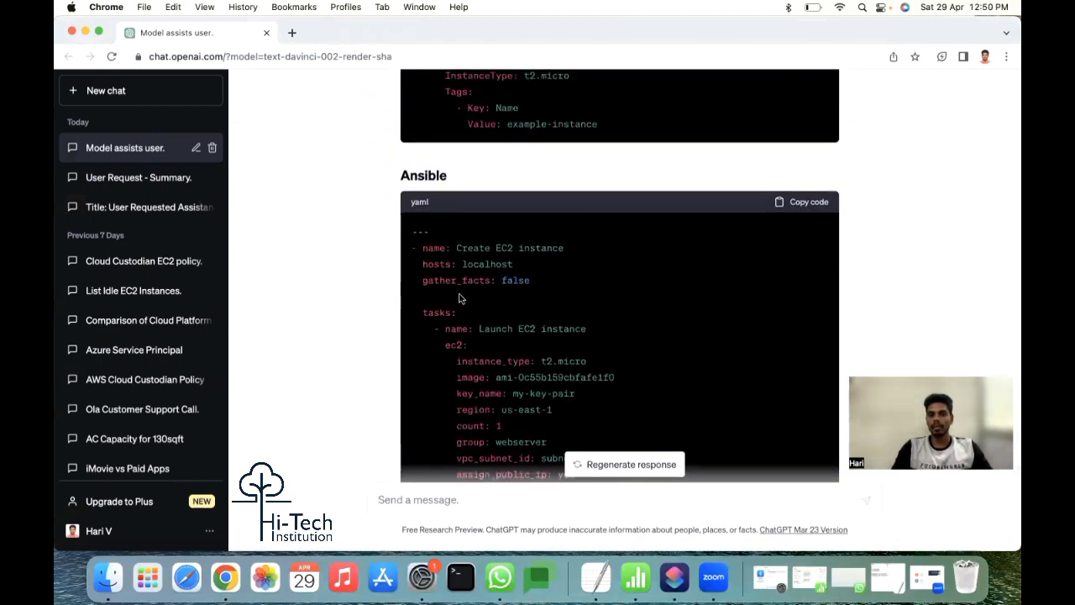
Examine the AWS CloudFormation and Ansible examples for creating an EC2 instance, highlighting their YAML code
scroll(458, 303, up, 1)
scroll(458, 302, up, 3)
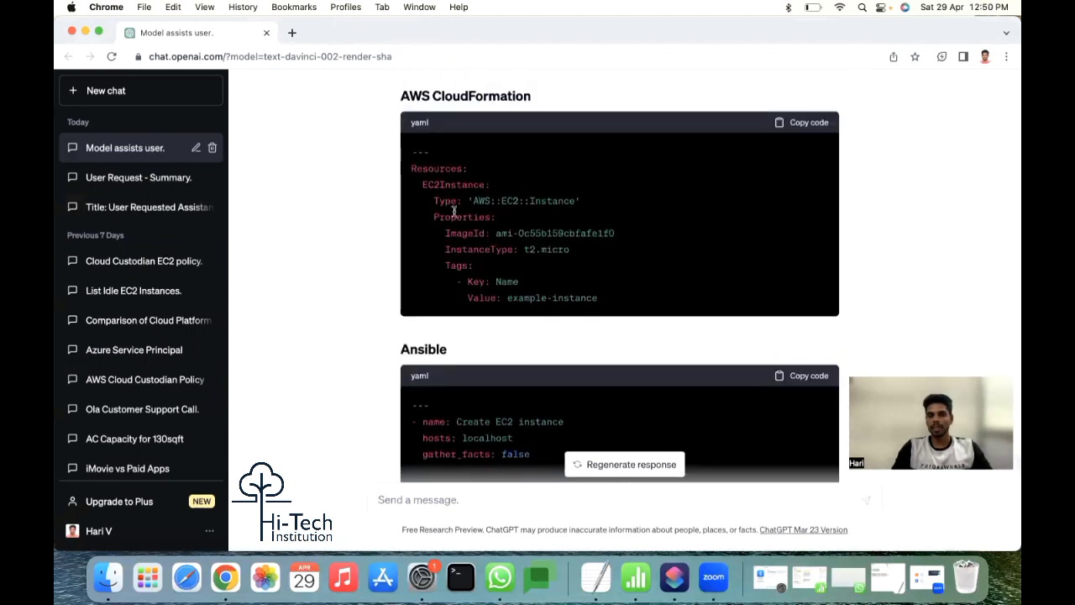
drag(445, 184, 477, 281)
click(336, 296)
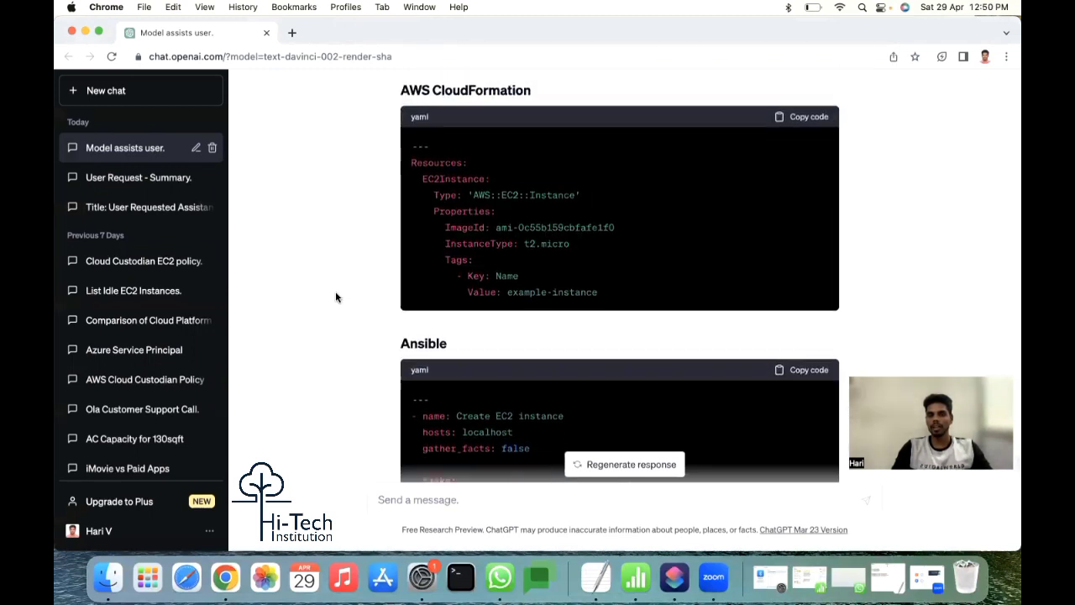
scroll(382, 264, down, 7)
drag(441, 128, 470, 299)
scroll(315, 320, down, 8)
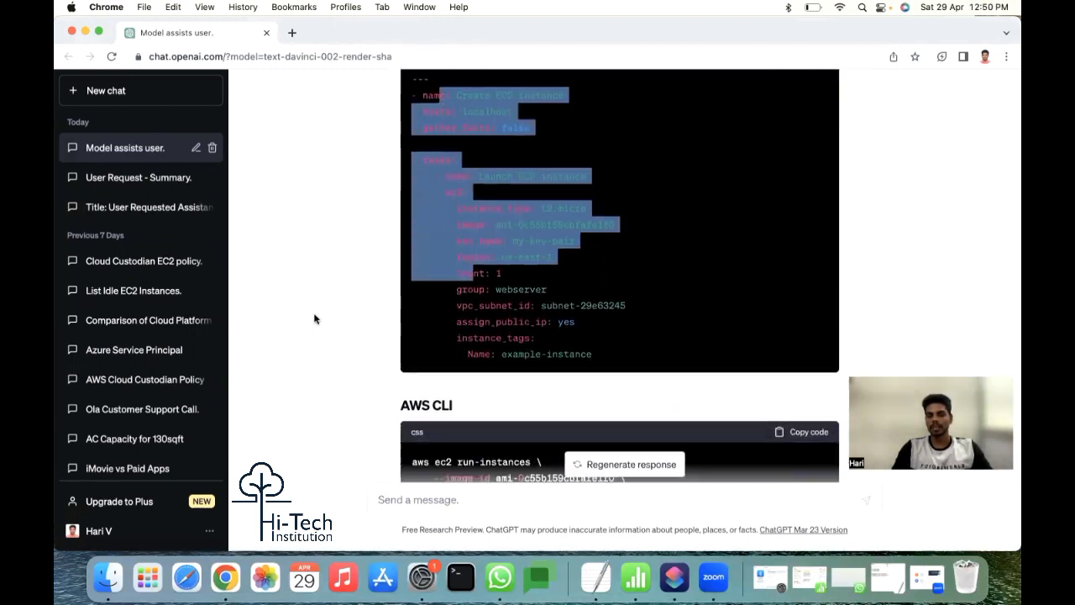
Examine the AWS CLI and Python Boto3 examples for creating an EC2 instance, highlighting the AWS CLI code
drag(471, 179, 477, 271)
scroll(361, 293, down, 5)
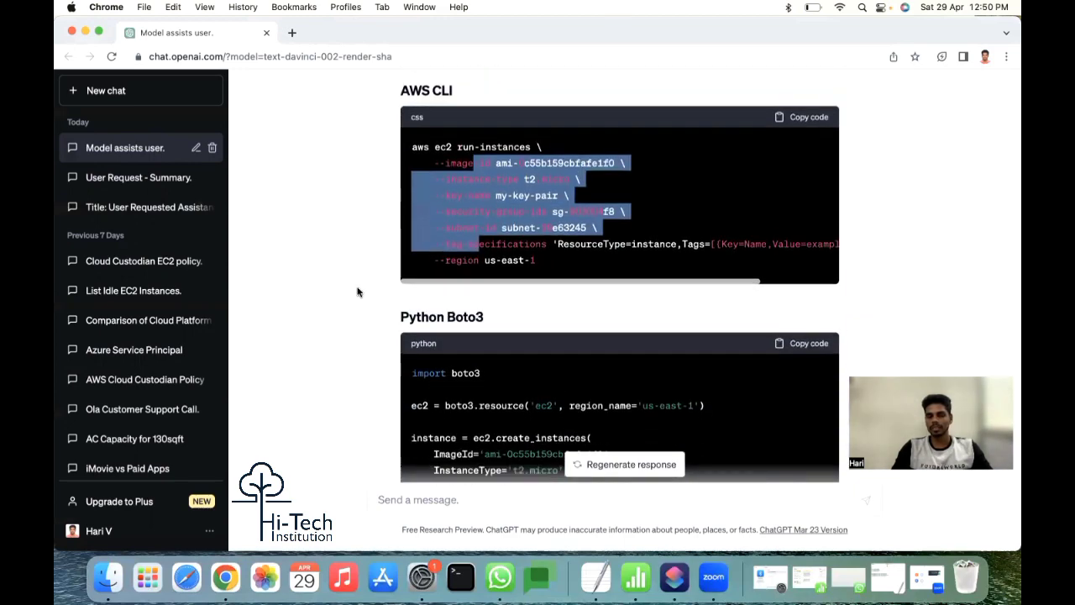
drag(433, 214, 474, 329)
click(365, 344)
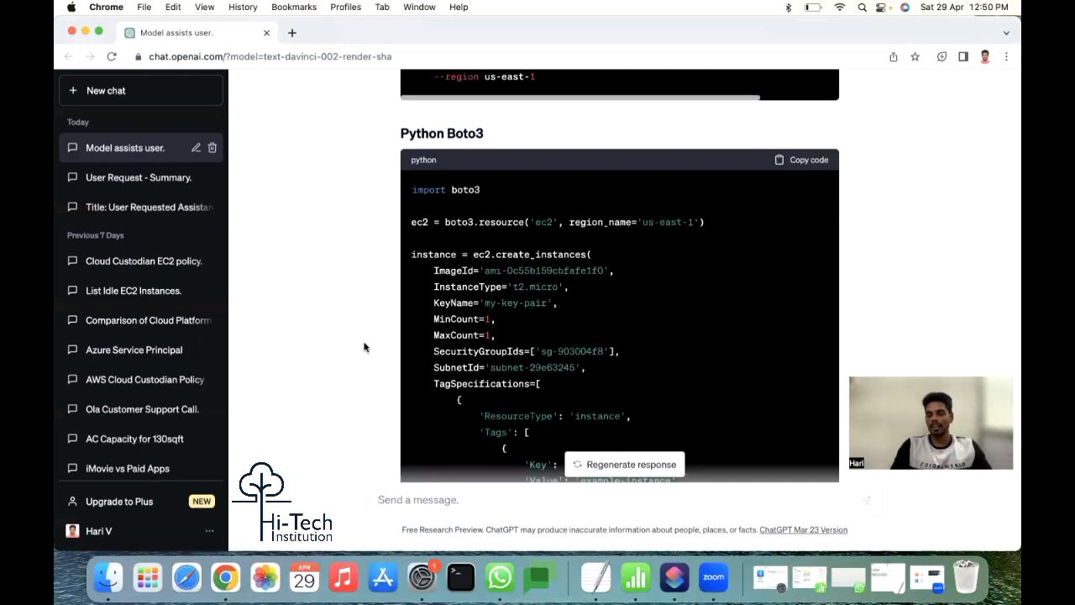
scroll(364, 347, down, 5)
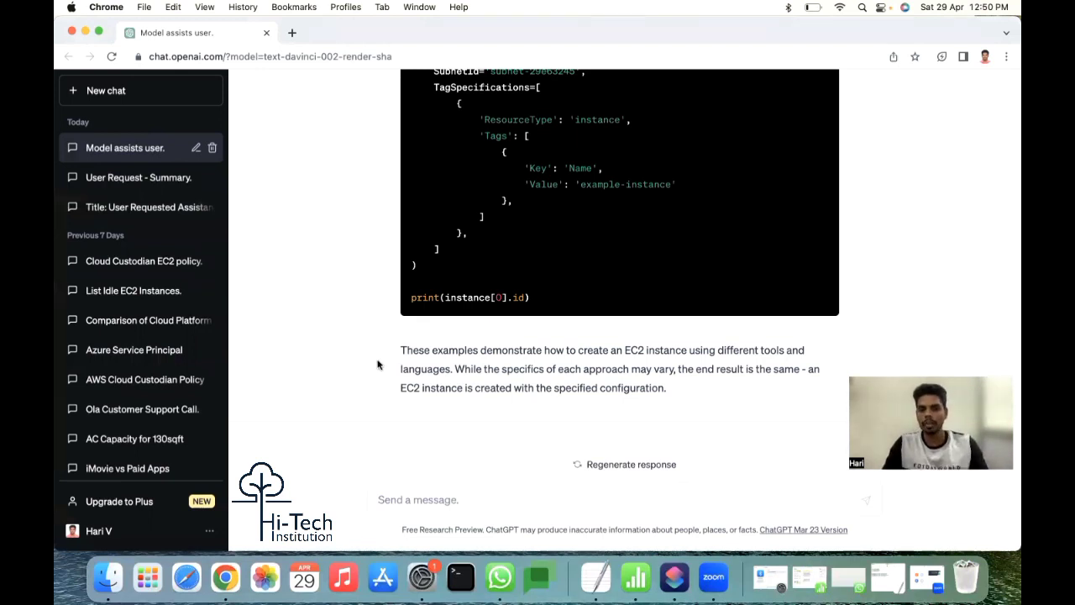
Draft a new message beginning "in my project we are planning to add kubernetes into our platform."
click(436, 507)
text(im)
text( my project we are )
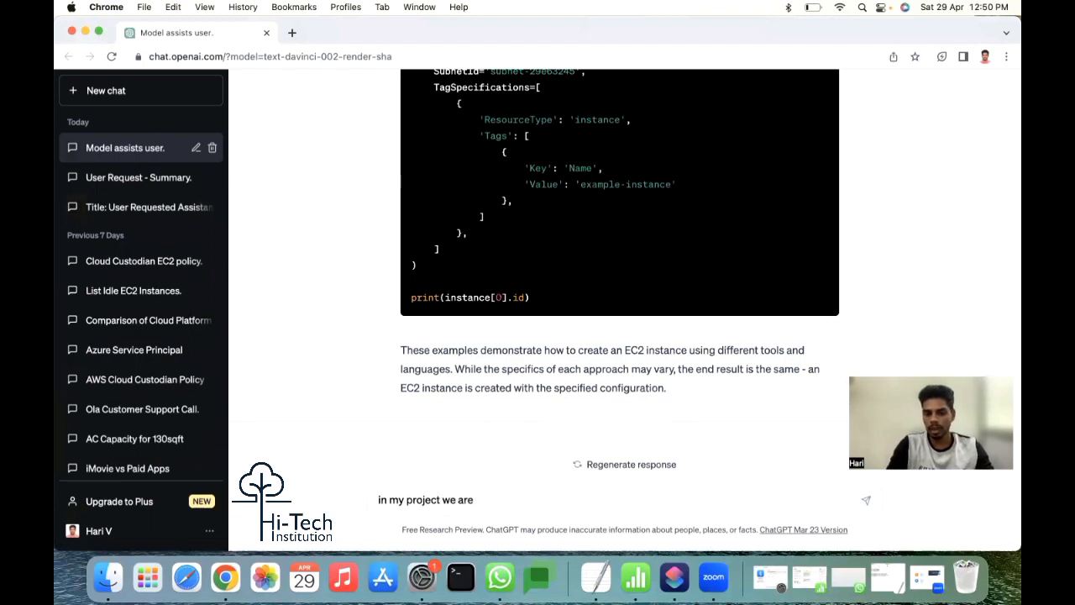
text(planning to)
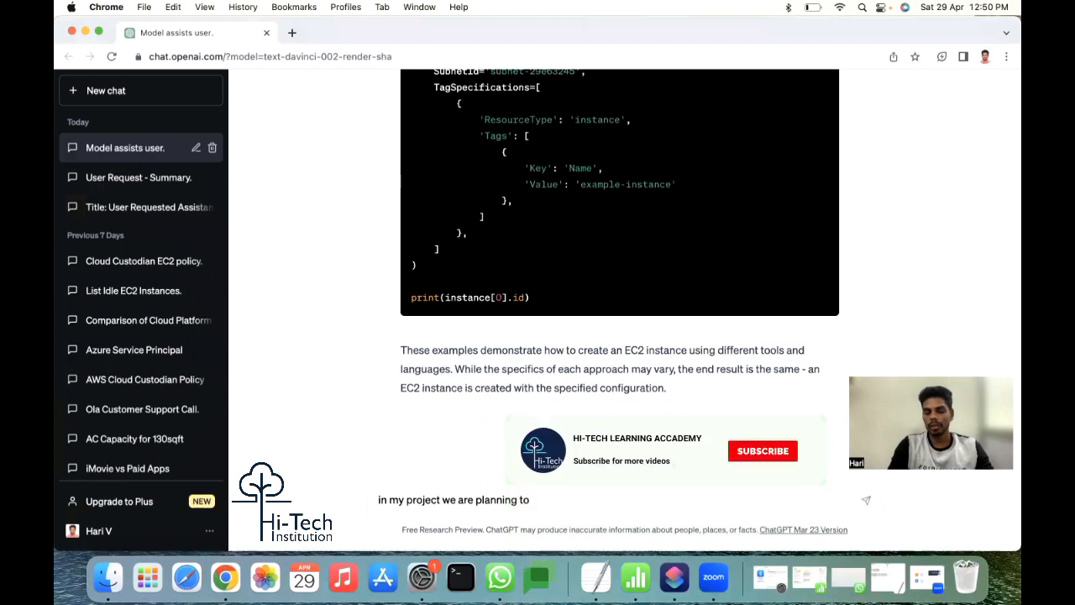
text( add)
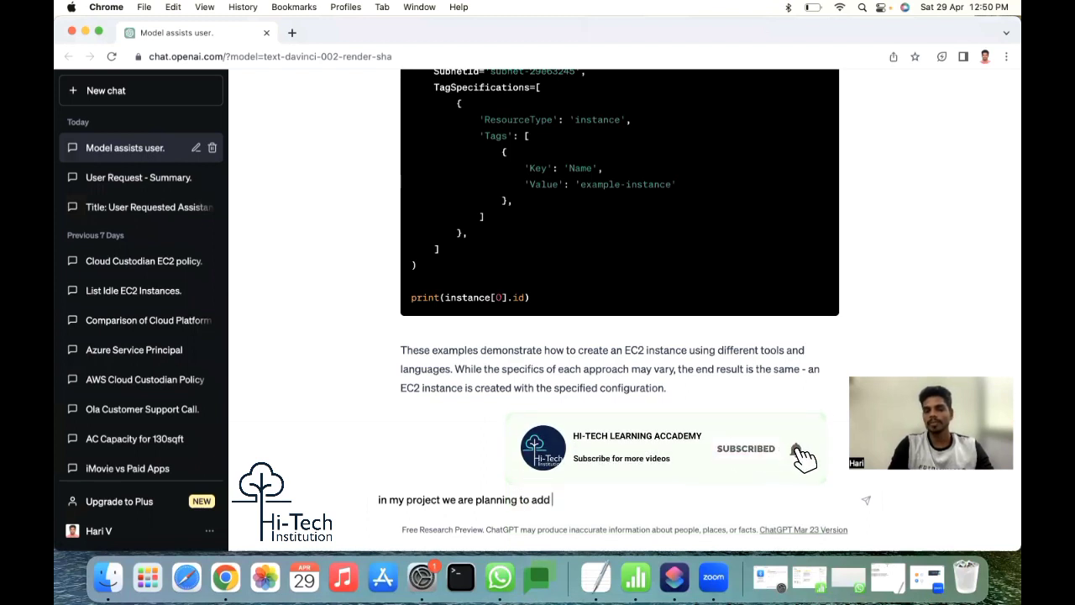
text( kubernetes )
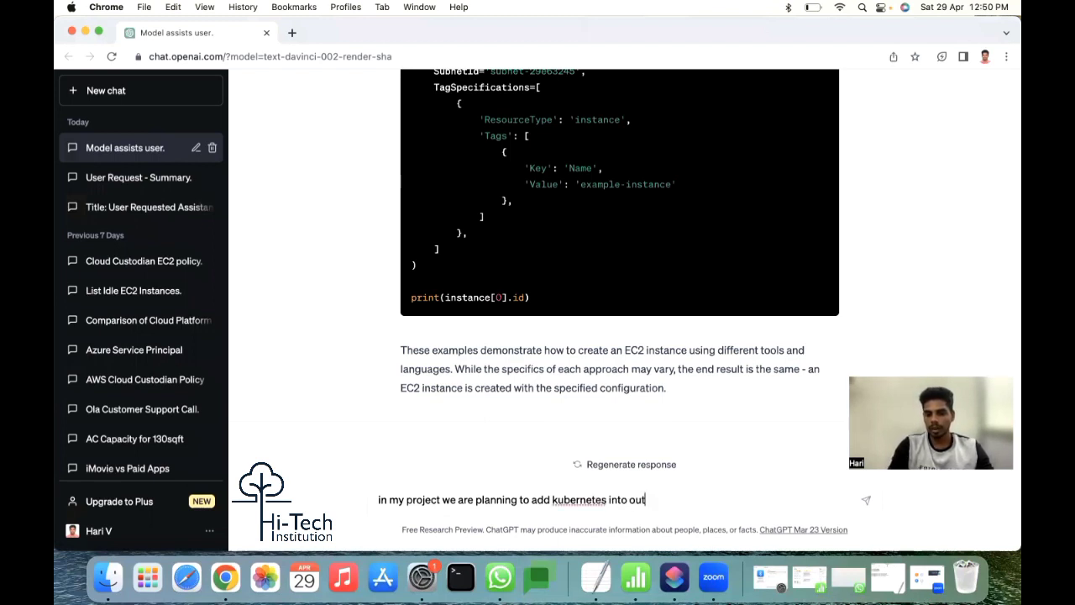
text(into our platform.)
Add the lines "Im the one who do POC on this task." and "Can you please suggest me in this.", and send the message
key(shift+Return)
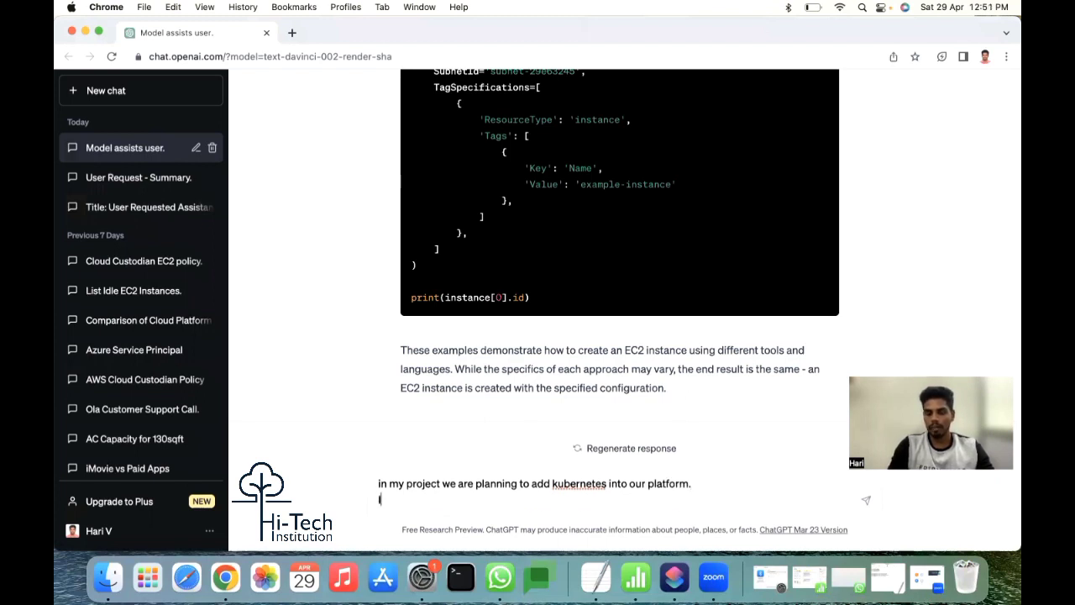
text(Im the one who do POC on this task.)
key(shift+Return)
key(shift+Return)
text(Can you)
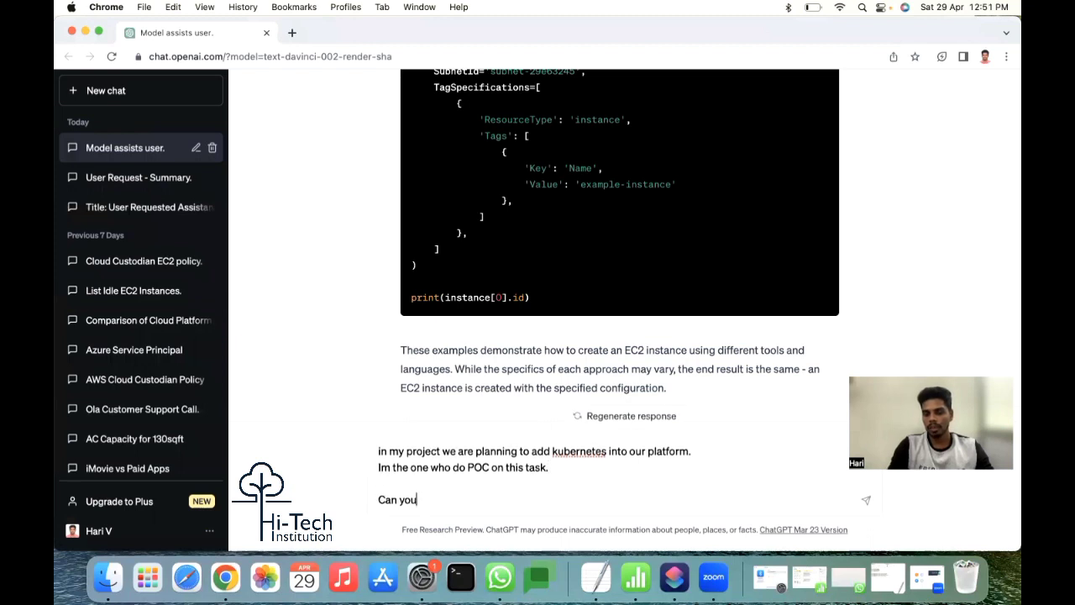
text( please si)
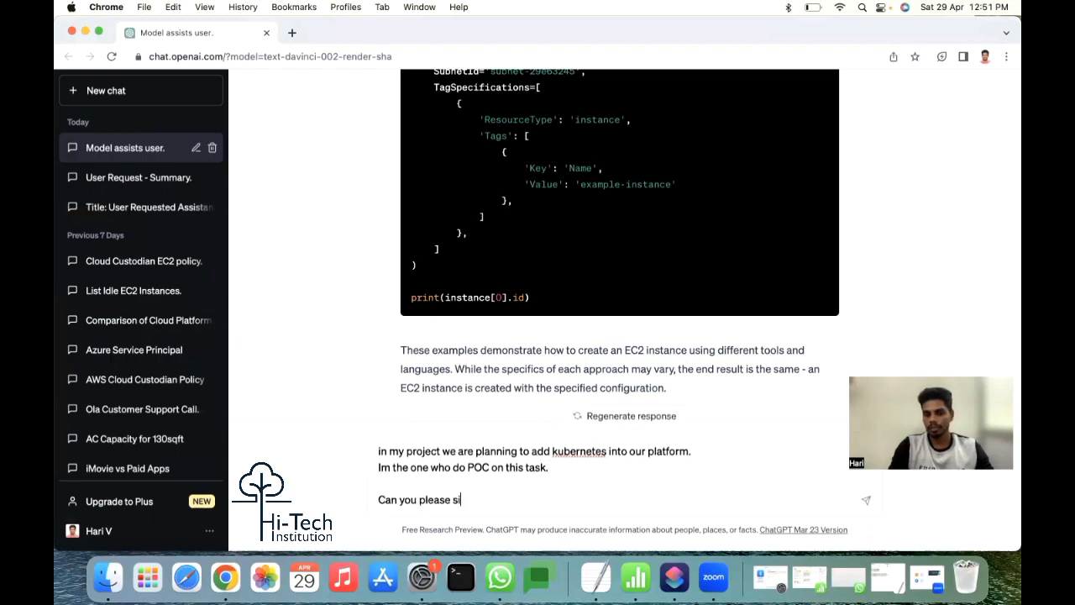
key(BackSpace)
text(uggest)
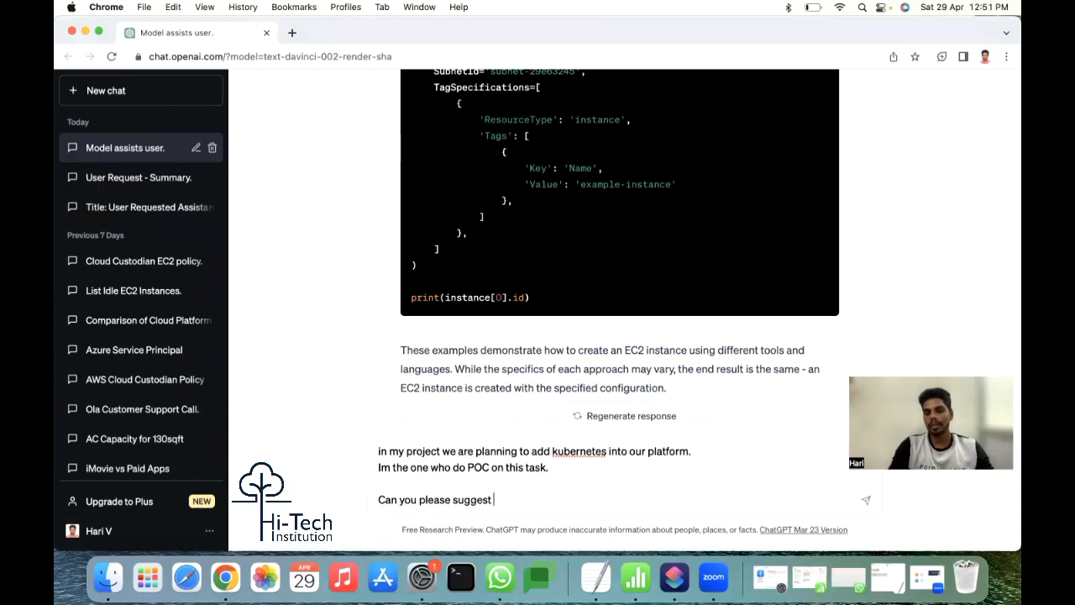
text(me in this.)
key(Return)
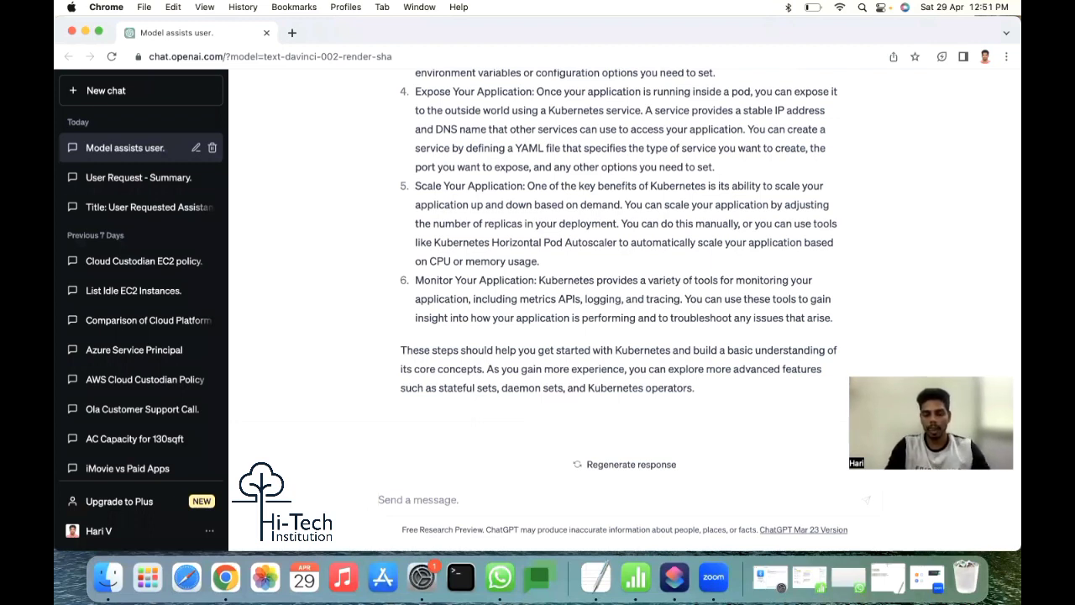
Draft the message "I want to make PPT for this same topic to present, can you please help me with the contents."
text(I want to make)
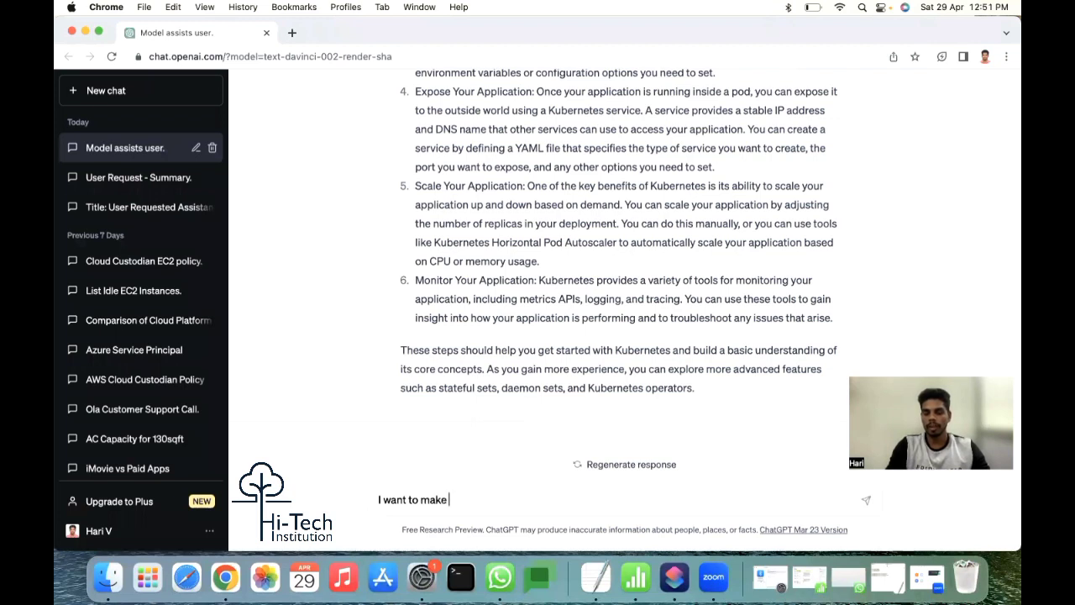
text( PPt f)
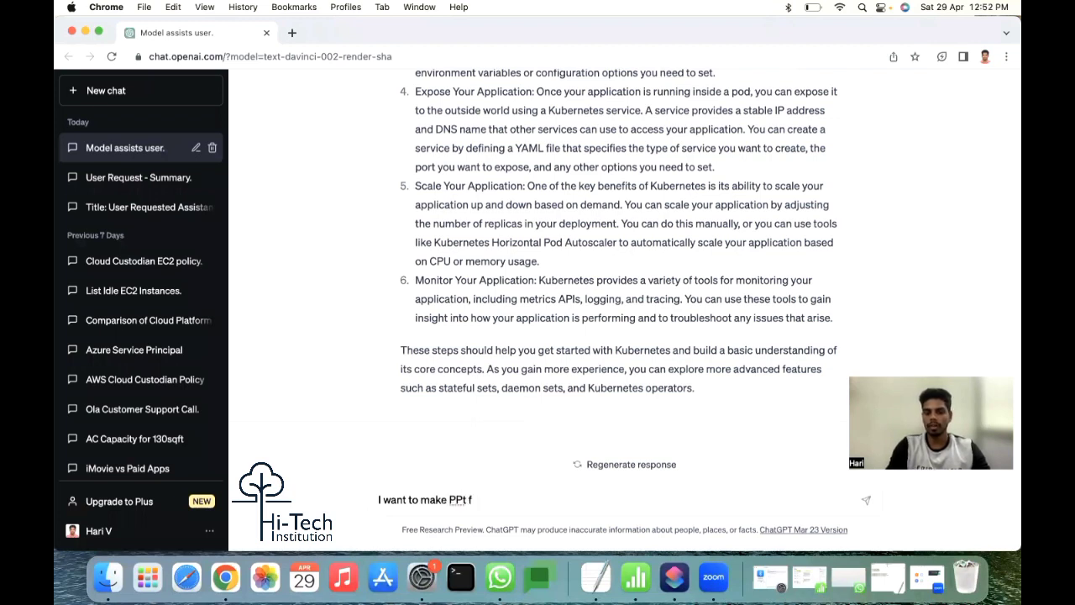
text( for thi)
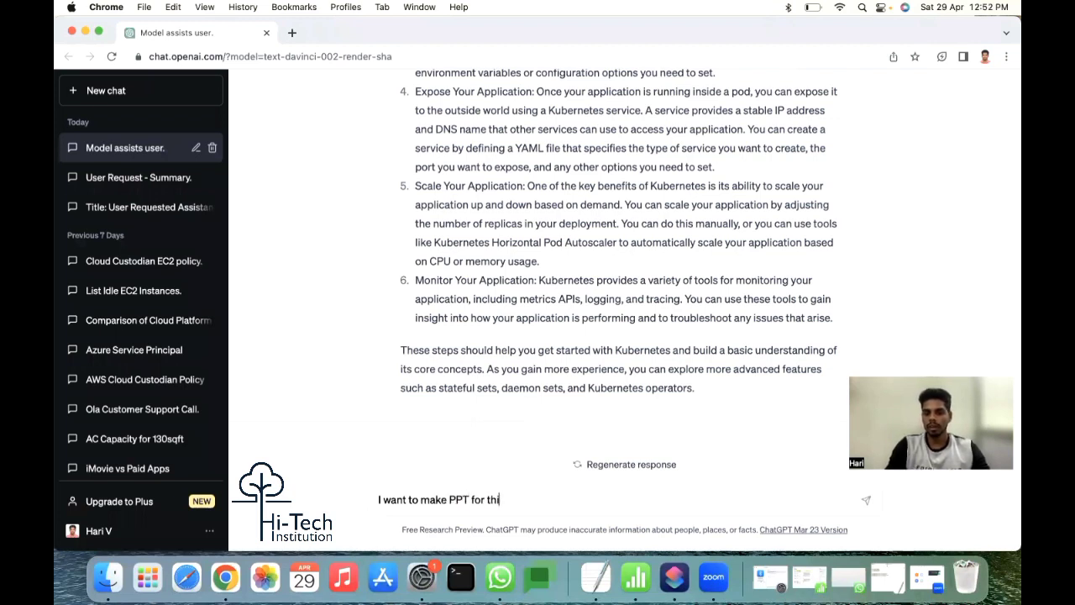
text(s same topic to present)
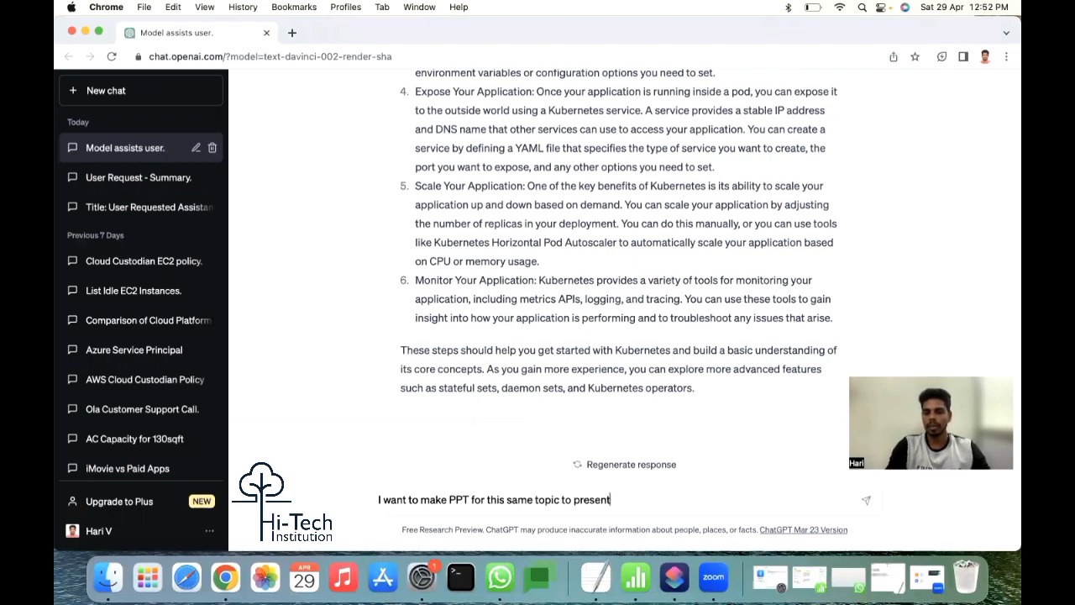
text(, can you pleas)
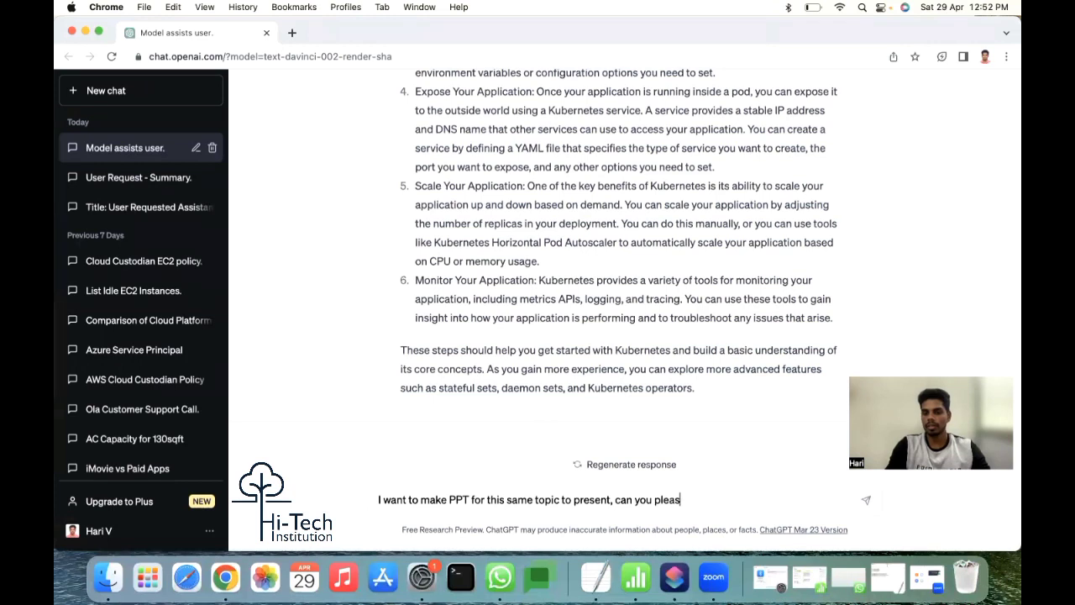
text(e help me wit)
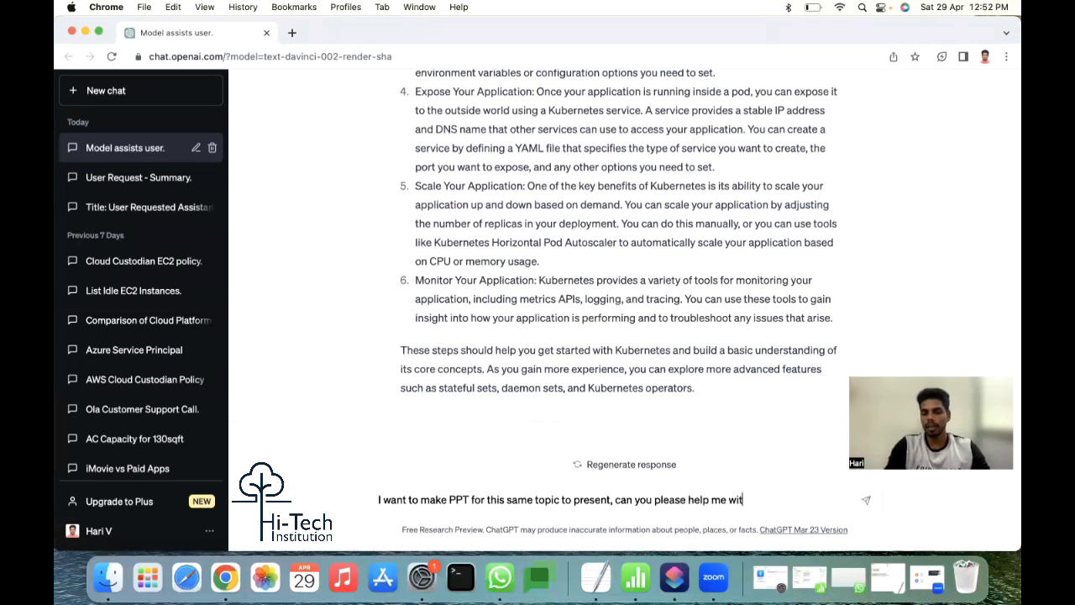
text(h the contents>)
key(BackSpace)
text(.)
Add a second line, "Based on your contents I can do copy and paste.", and send the presentation request
key(shift+Return)
text(Based o)
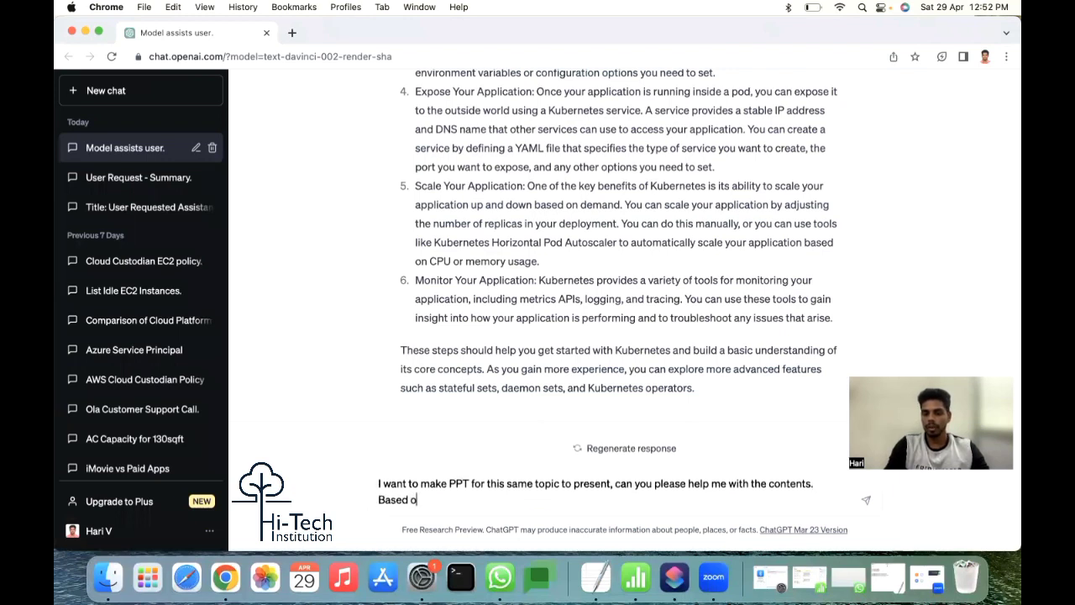
text(n yoru c)
text(ur contents)
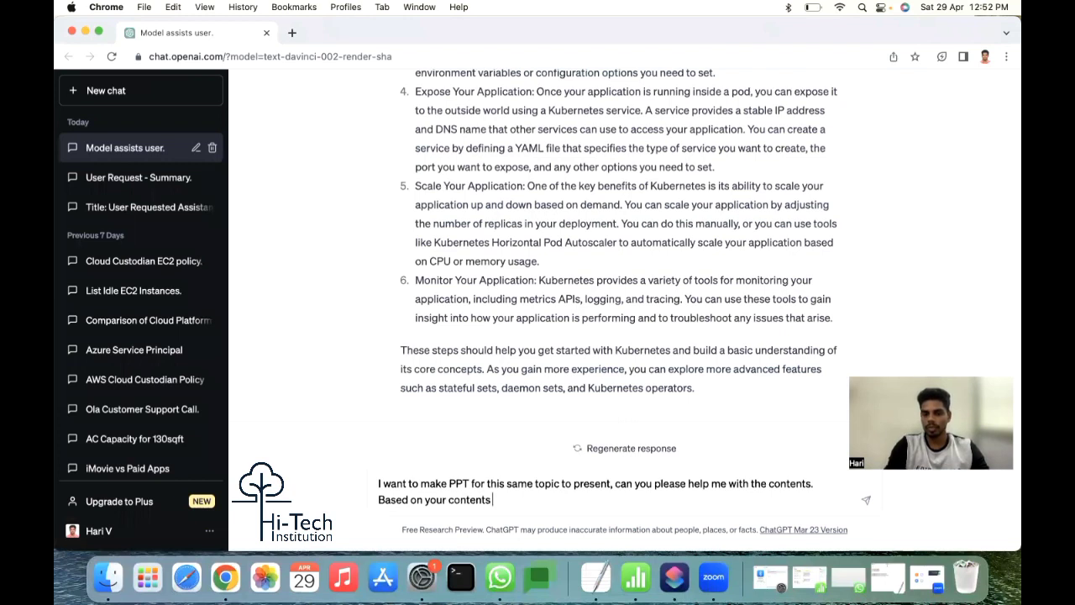
text( I can do copy and pas)
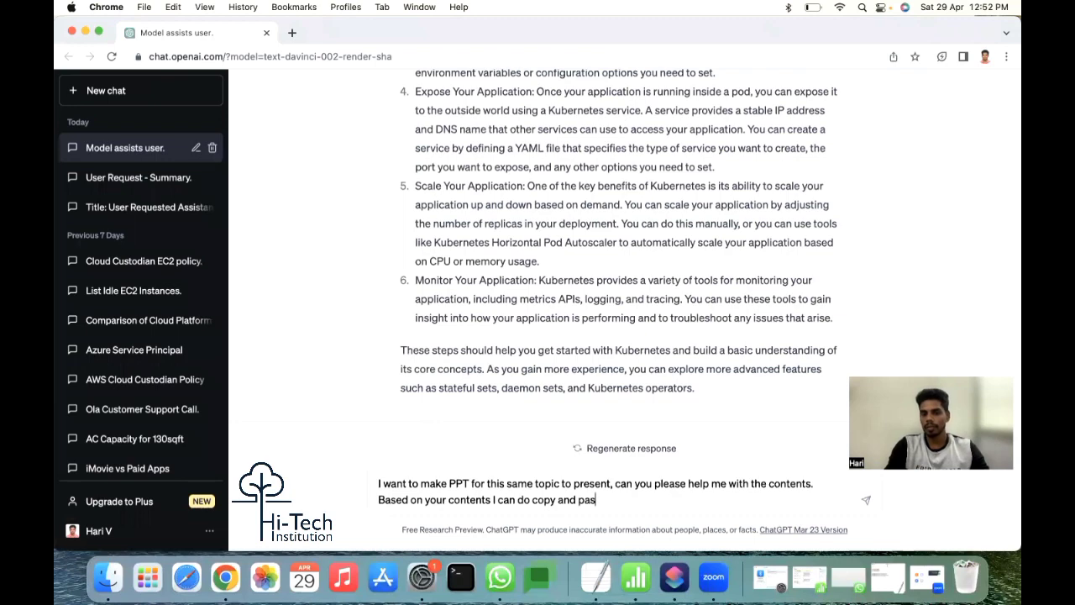
text(te.)
key(Return)
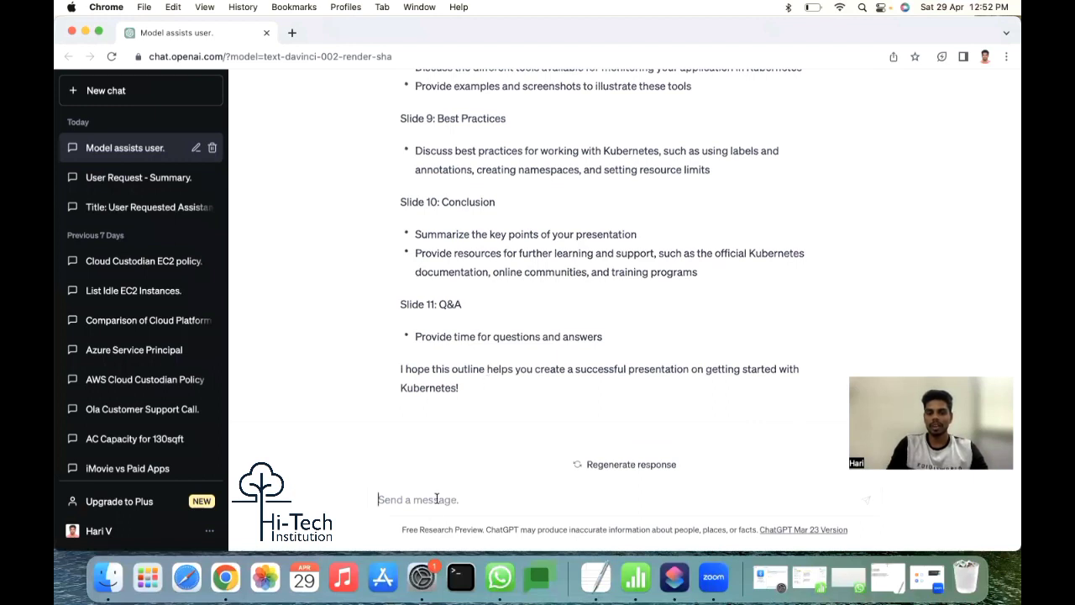
Reply "great" and send the question "can you pls share image for my PPT about K8s architecture ?"
text(great)
key(Return)
text(can you pls share )
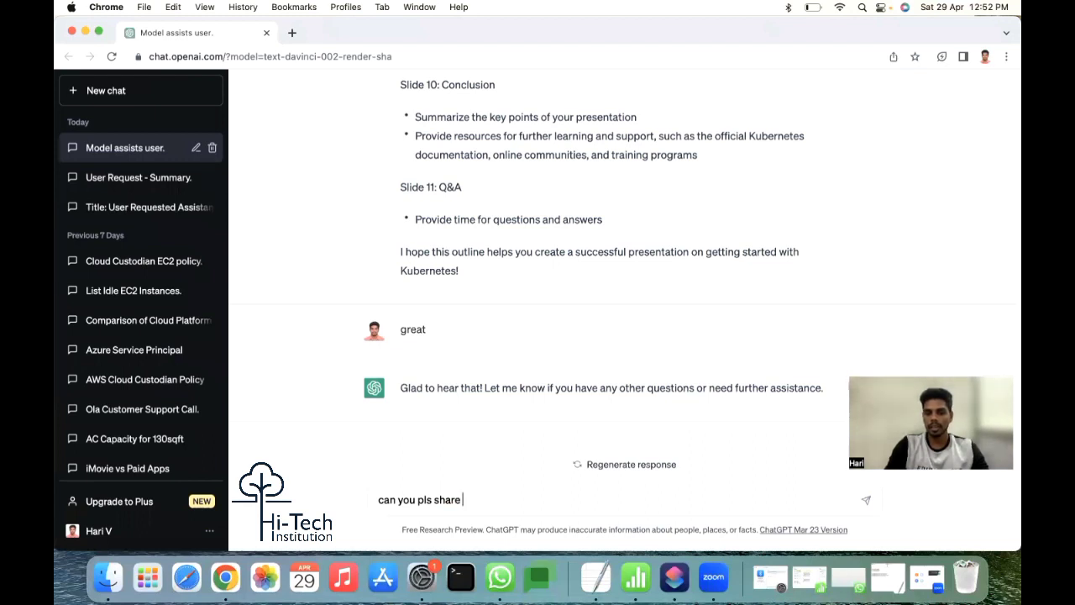
text(image for my PPT about K8s architecture )
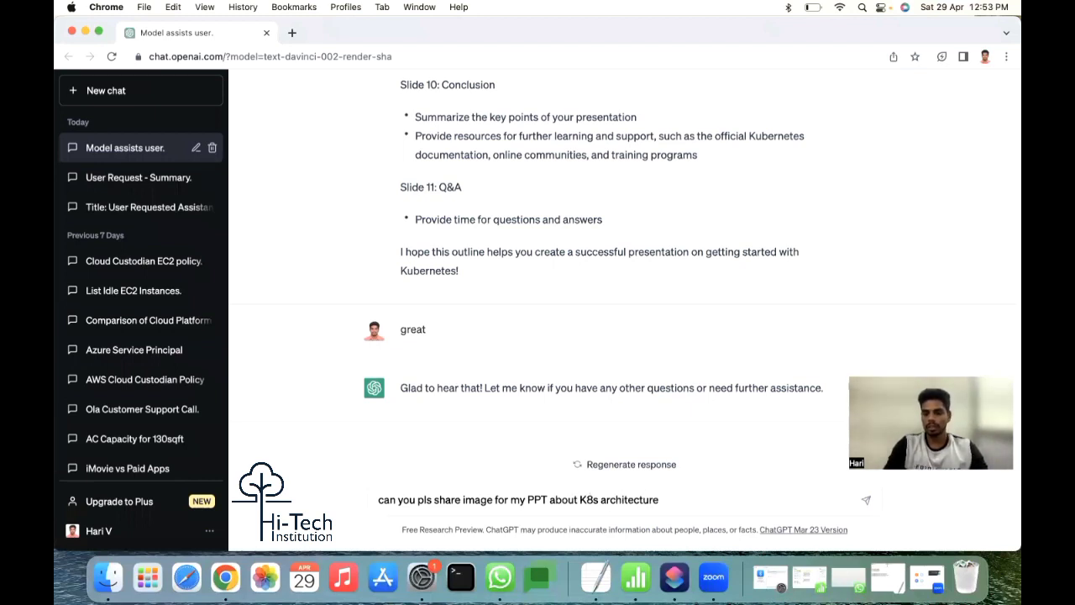
text(?)
key(Return)
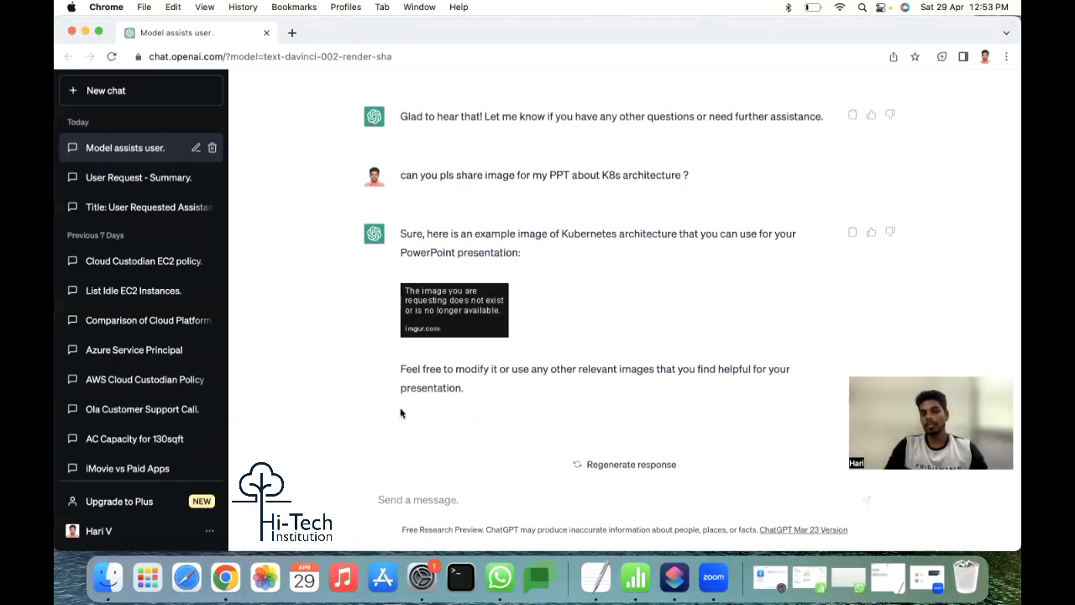
Copy the concept list "nodes, pods, services, and deployments" from Slide 4 of the presentation outline
scroll(522, 367, up, 15)
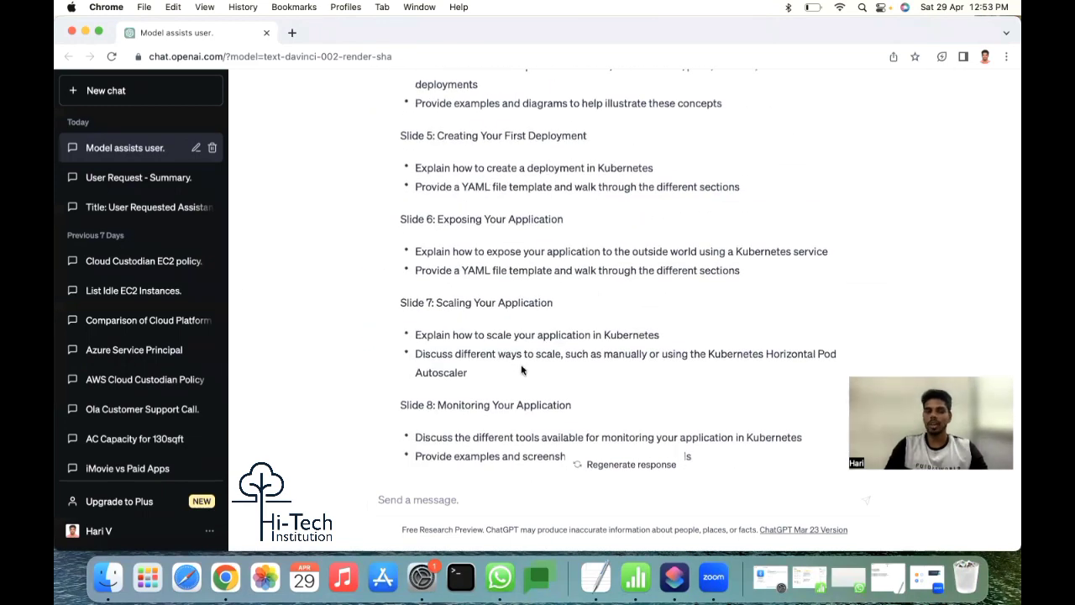
scroll(522, 369, down, 5)
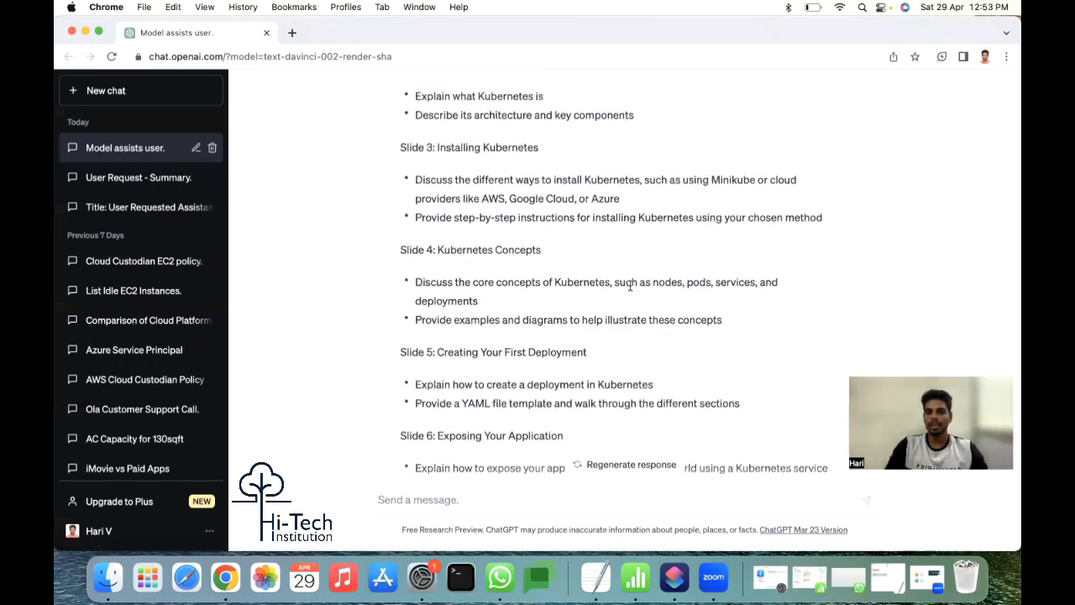
drag(656, 284, 492, 309)
key(super+c)
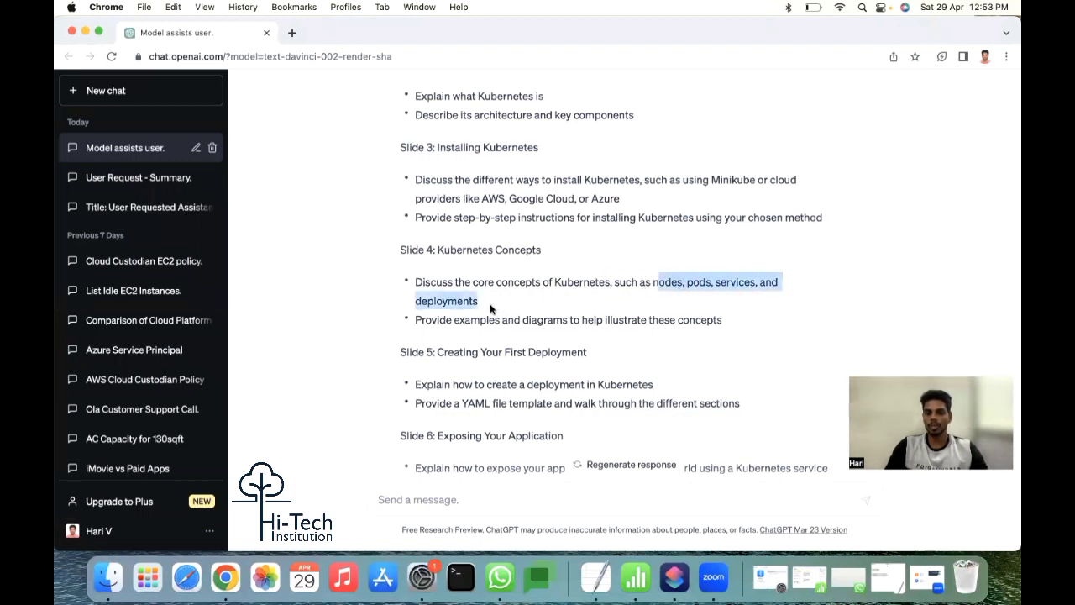
Send a message starting "I wants to" that asks to highlight more information about the copied Kubernetes concepts, pasting them at its end
click(470, 498)
text(I wants to h)
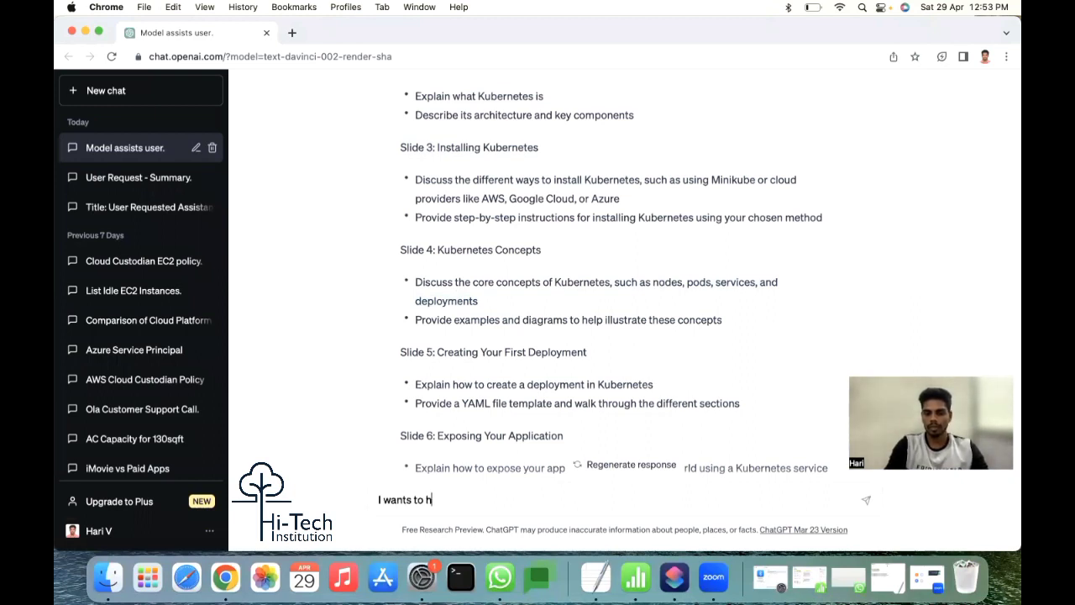
text(ighligh moe rre information about)
key(super+v)
key(Return)
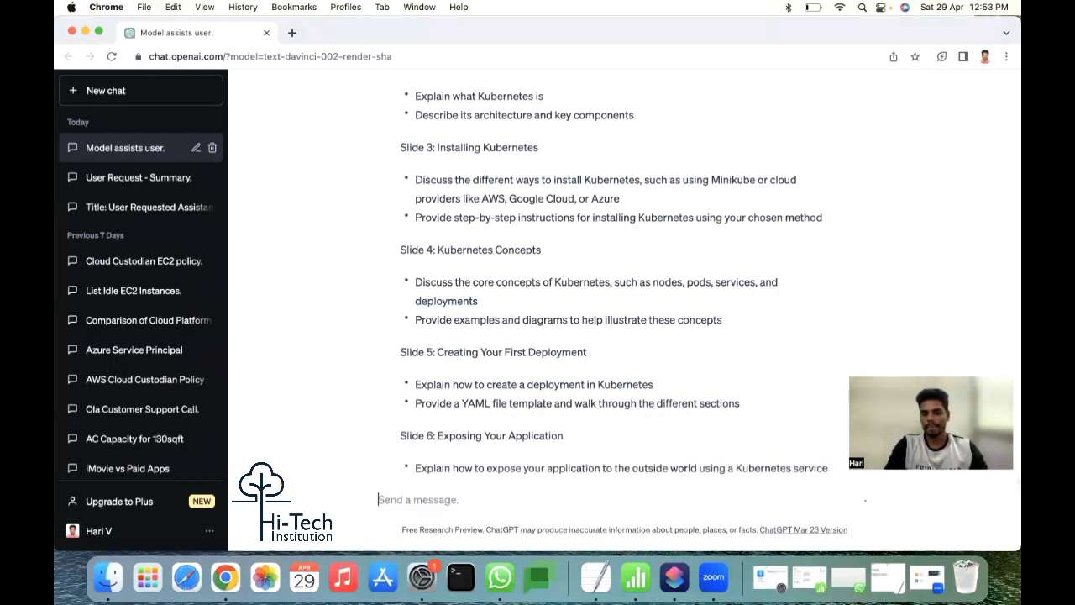